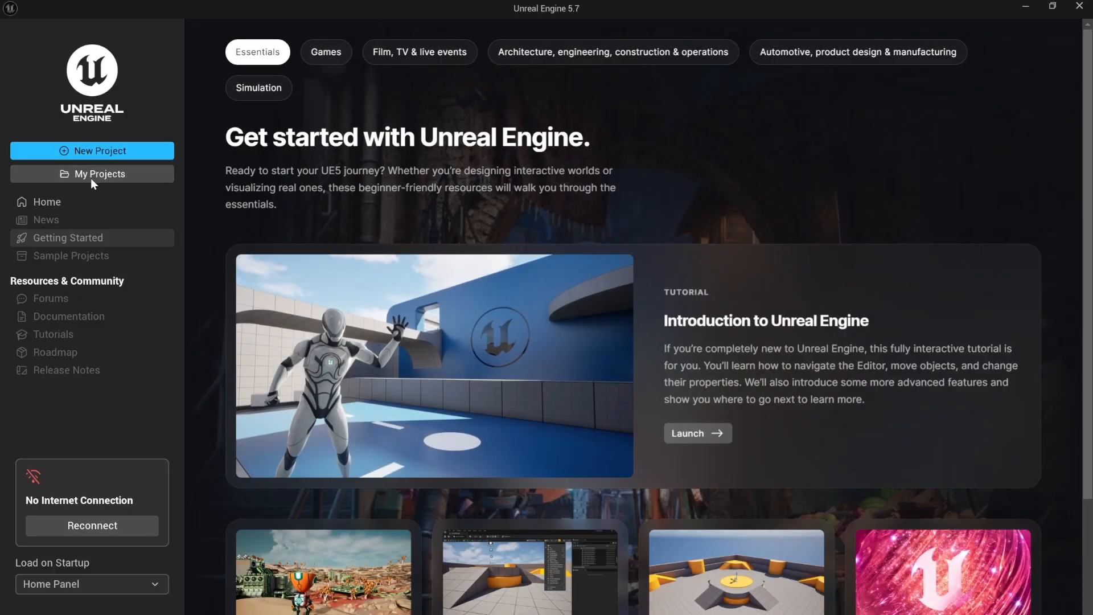
# Create a new Blank game project using Blueprint and name it CarGame.
pyautogui.click(90, 175)
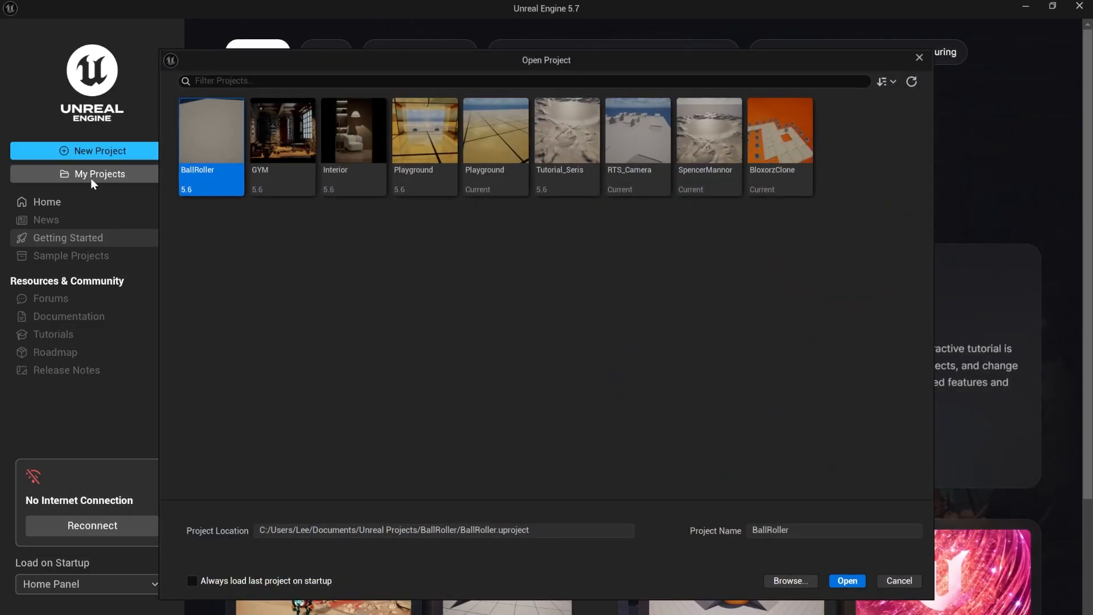
pyautogui.click(919, 56)
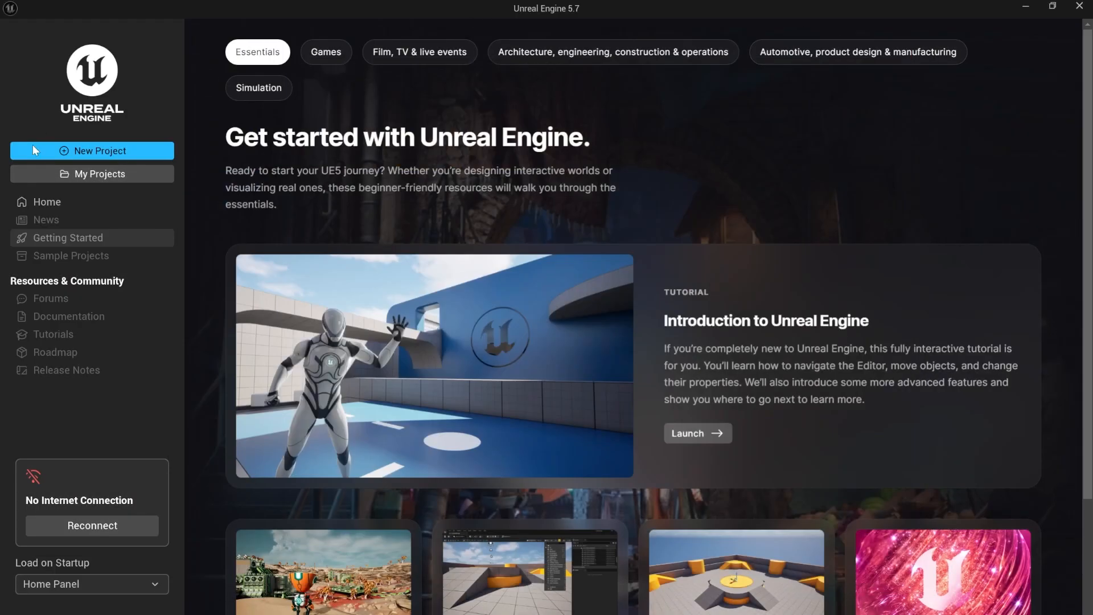
pyautogui.click(70, 153)
pyautogui.click(472, 92)
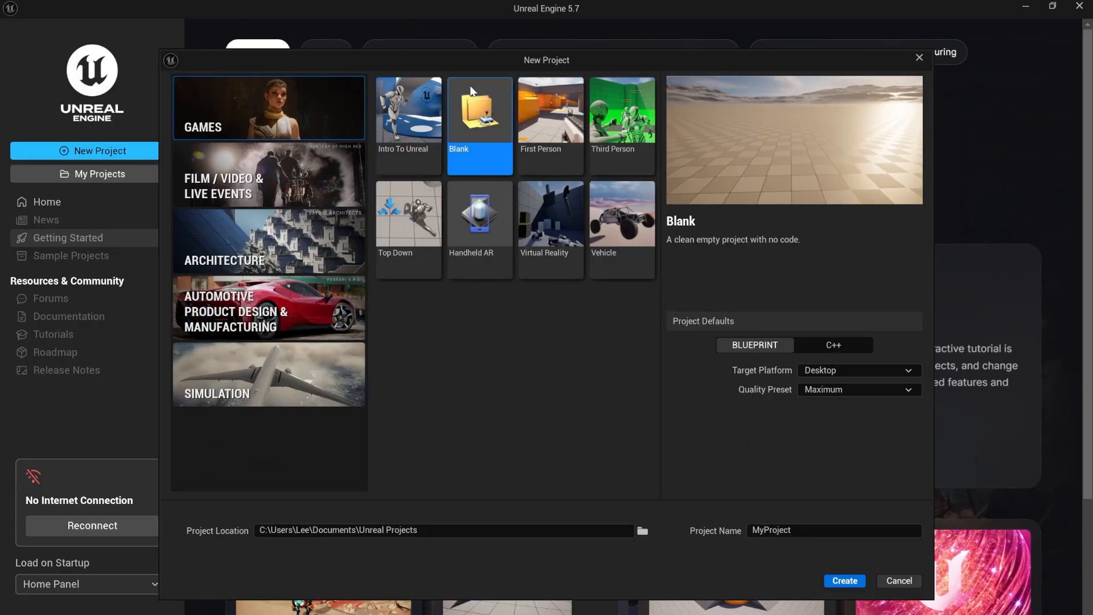
pyautogui.click(809, 532)
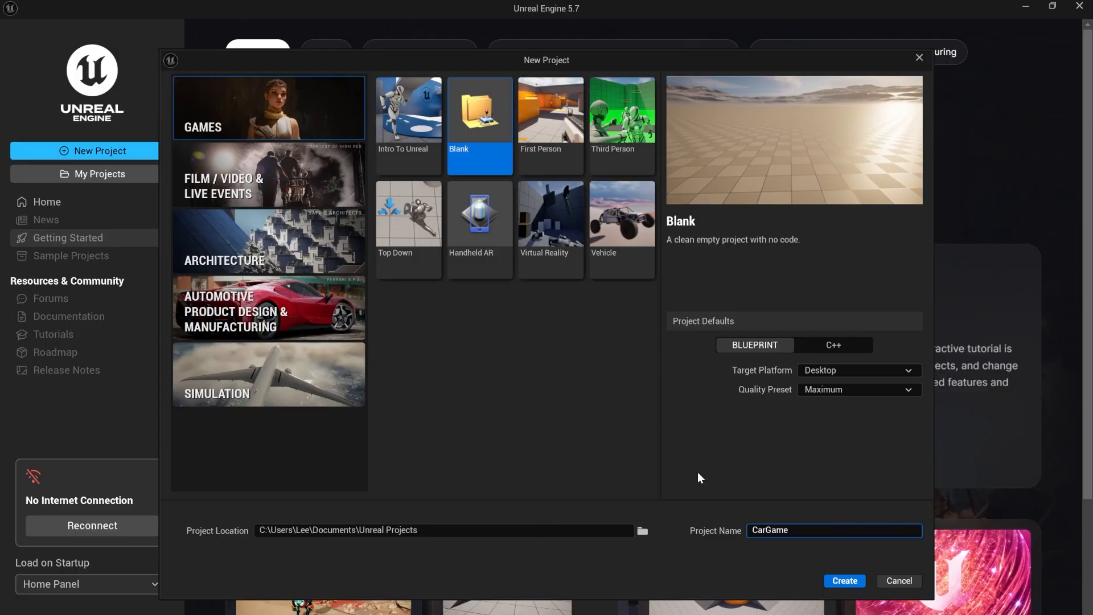
pyautogui.click(845, 581)
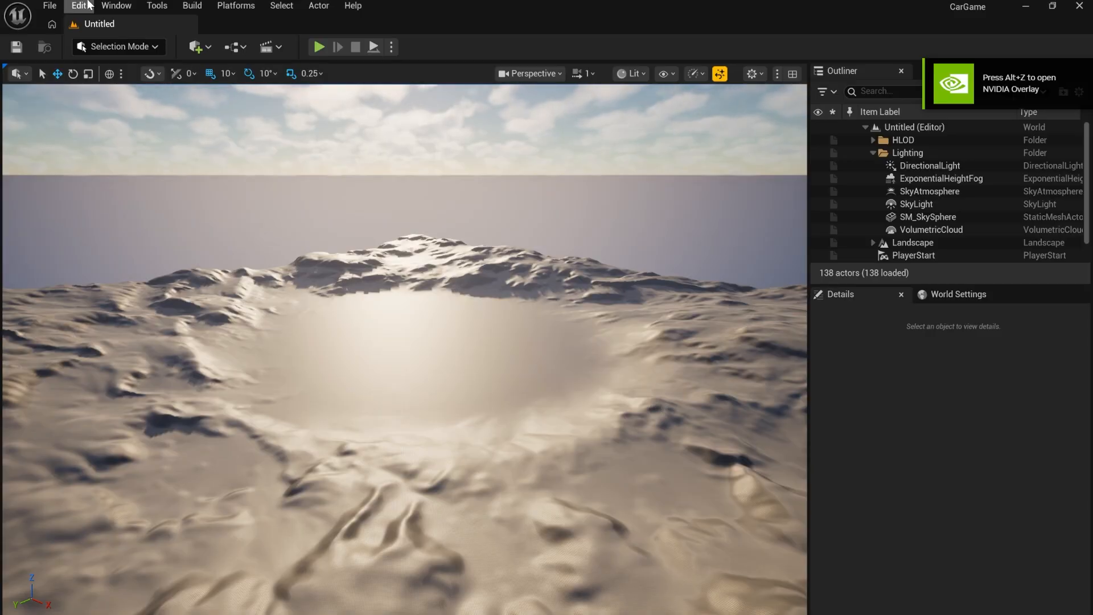
pyautogui.click(79, 5)
pyautogui.moveTo(116, 5)
pyautogui.moveTo(79, 5)
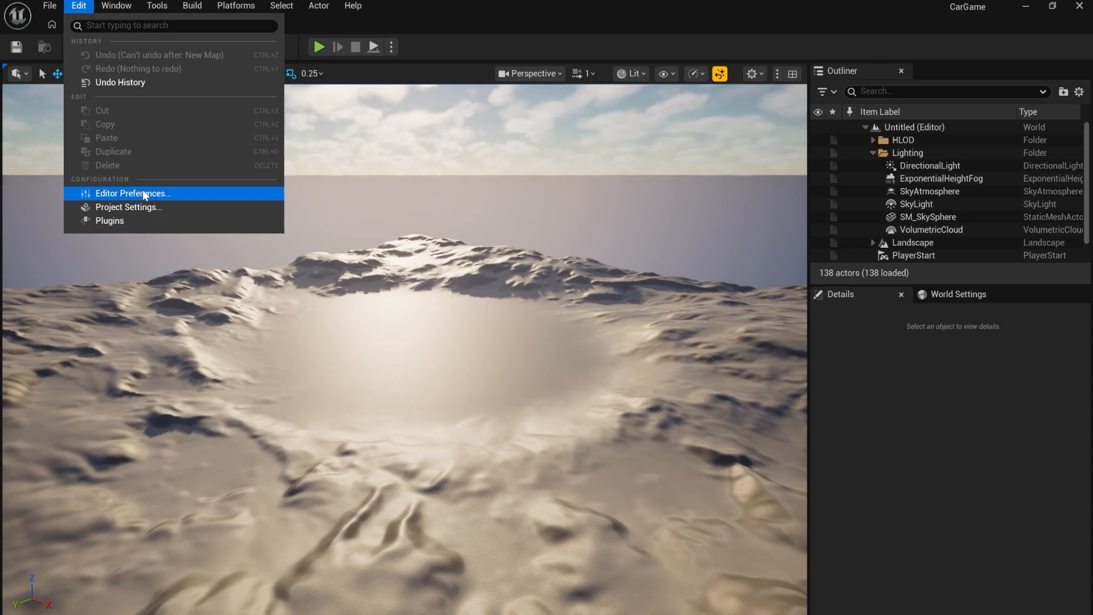
pyautogui.click(168, 209)
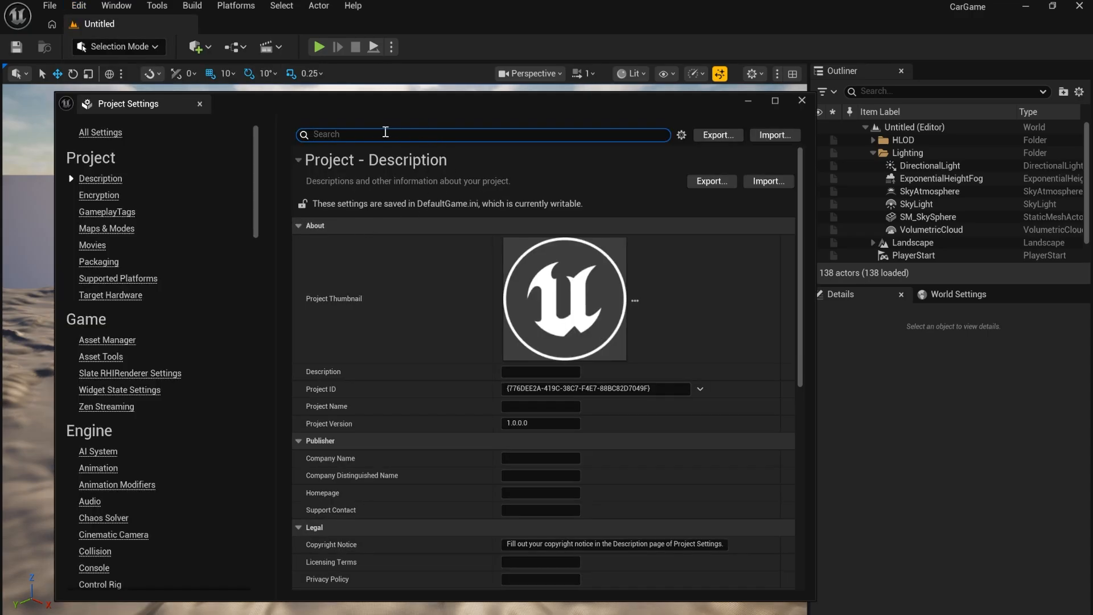
pyautogui.click(802, 100)
# Find and enable the experimental ChaosVehiclesPlugin, restart the editor, and close the plugin window.
pyautogui.click(79, 5)
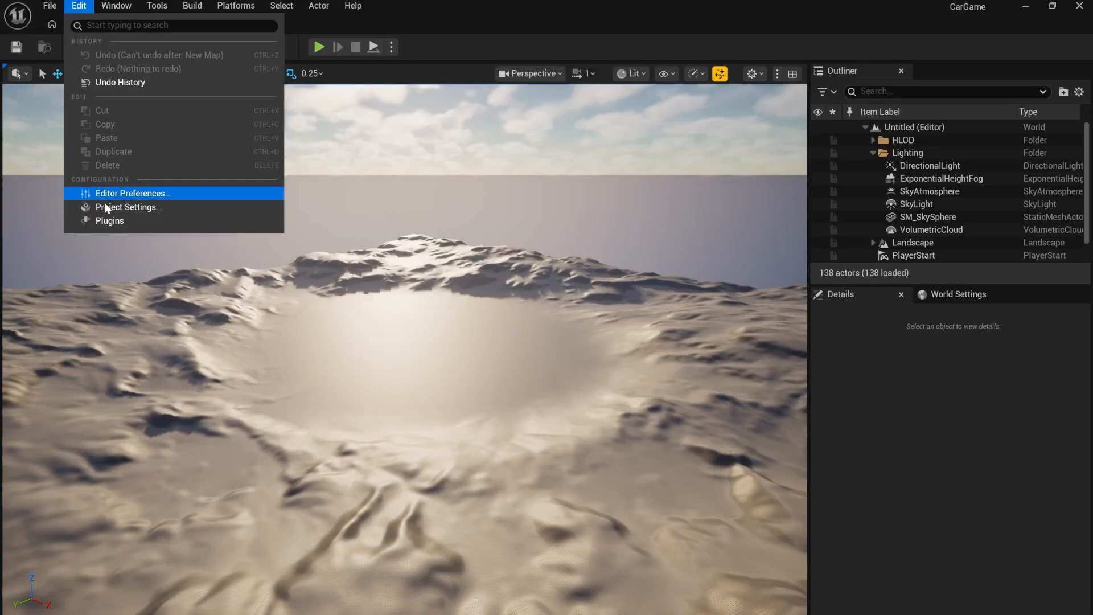
pyautogui.click(109, 221)
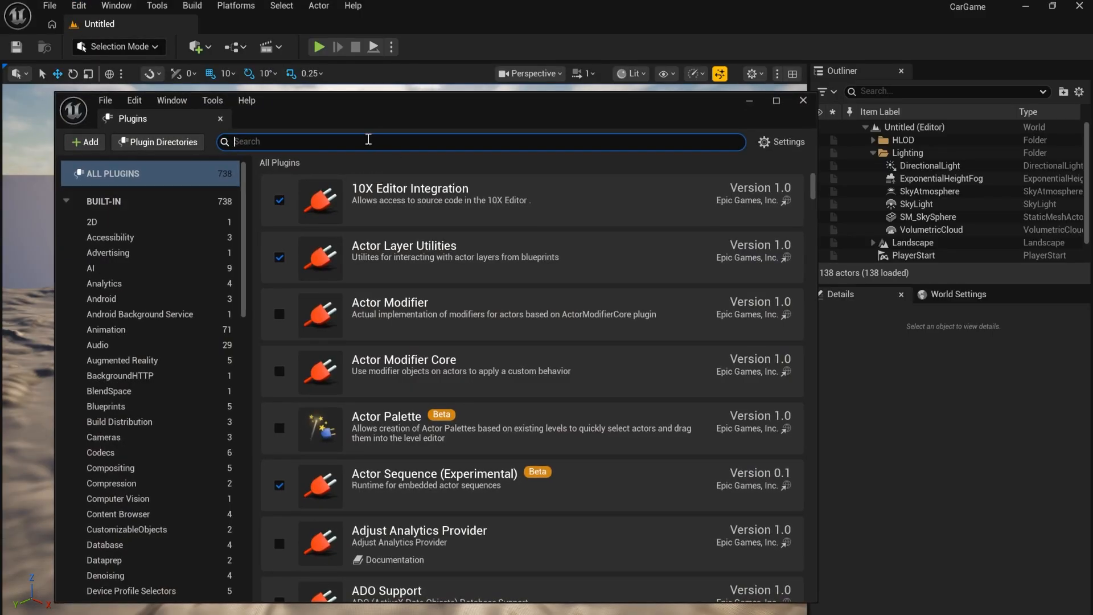
pyautogui.write('chaos')
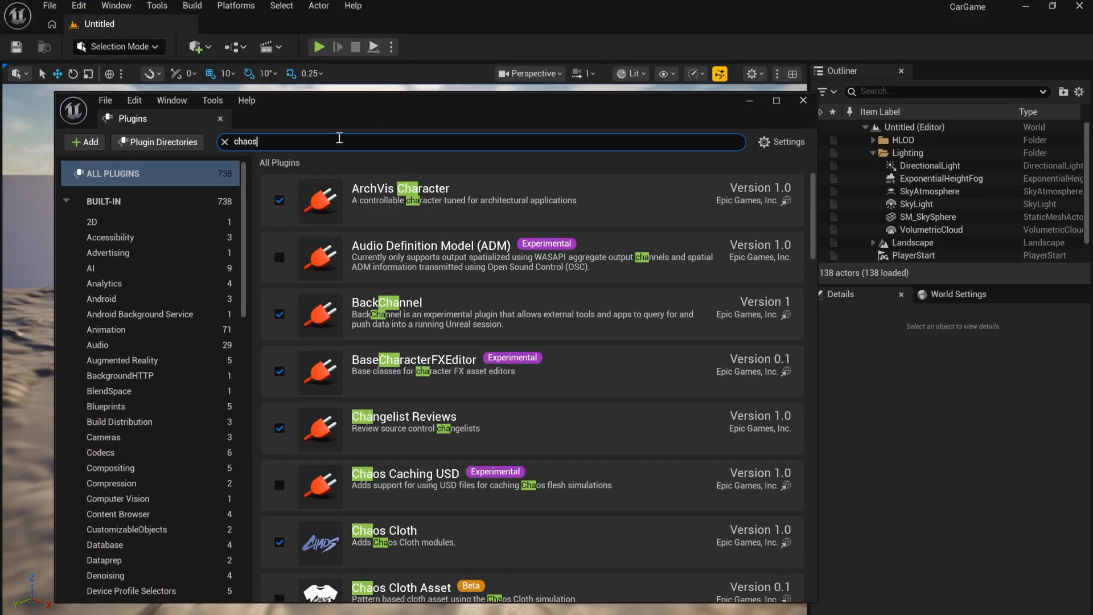
pyautogui.scroll(-12, 804, 462)
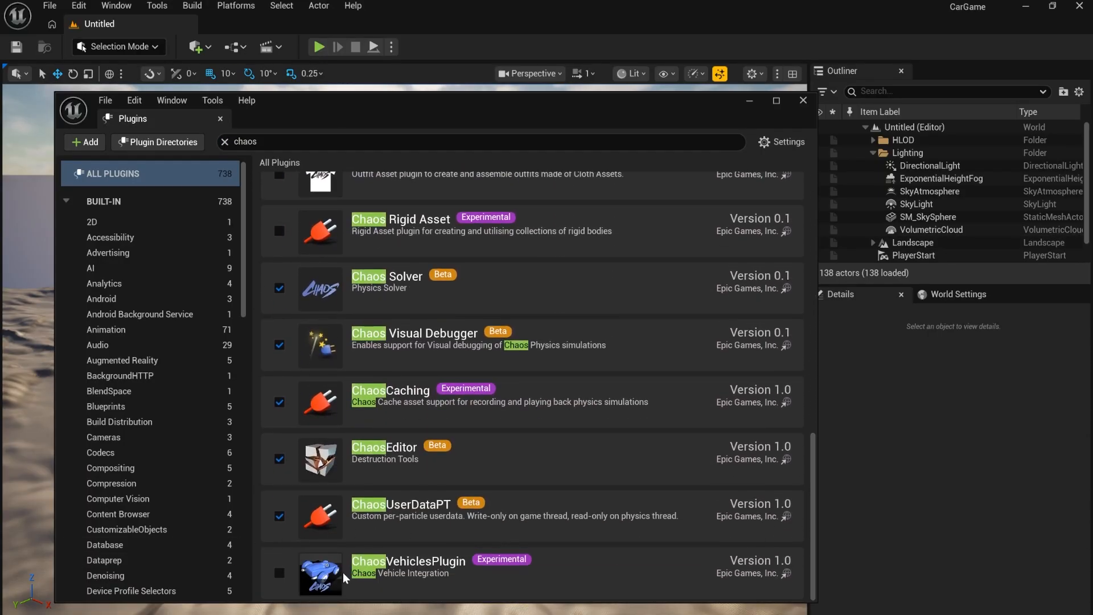
pyautogui.click(279, 574)
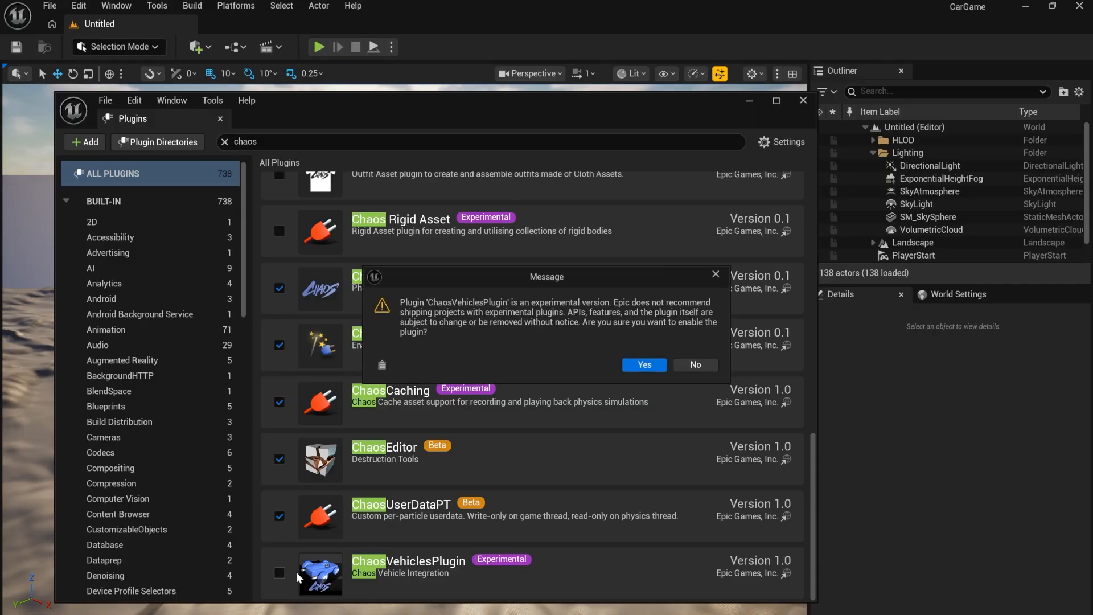
pyautogui.click(645, 365)
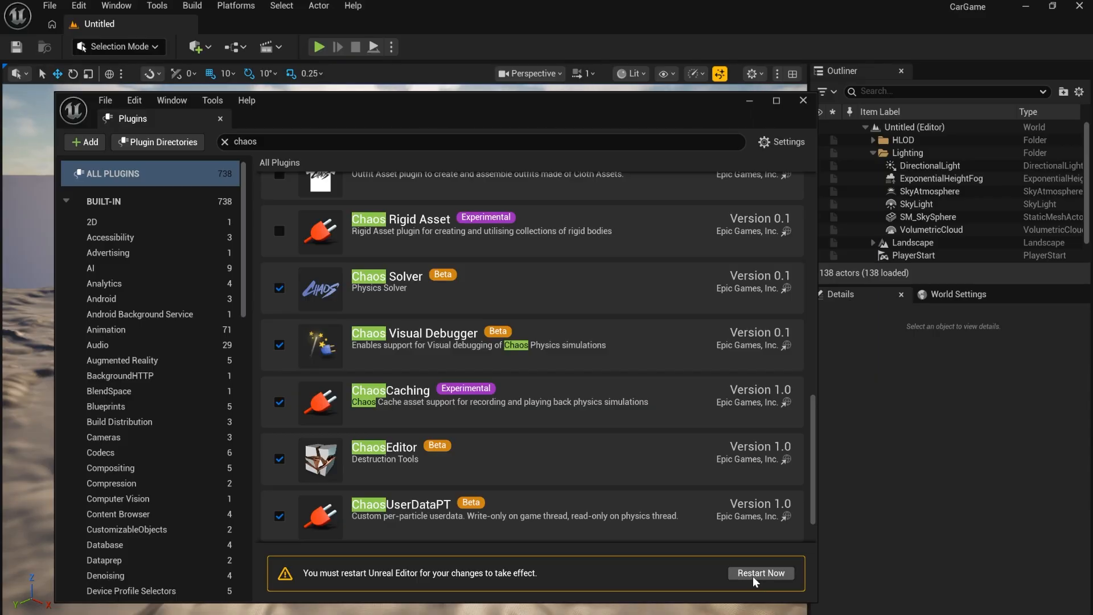
pyautogui.click(758, 574)
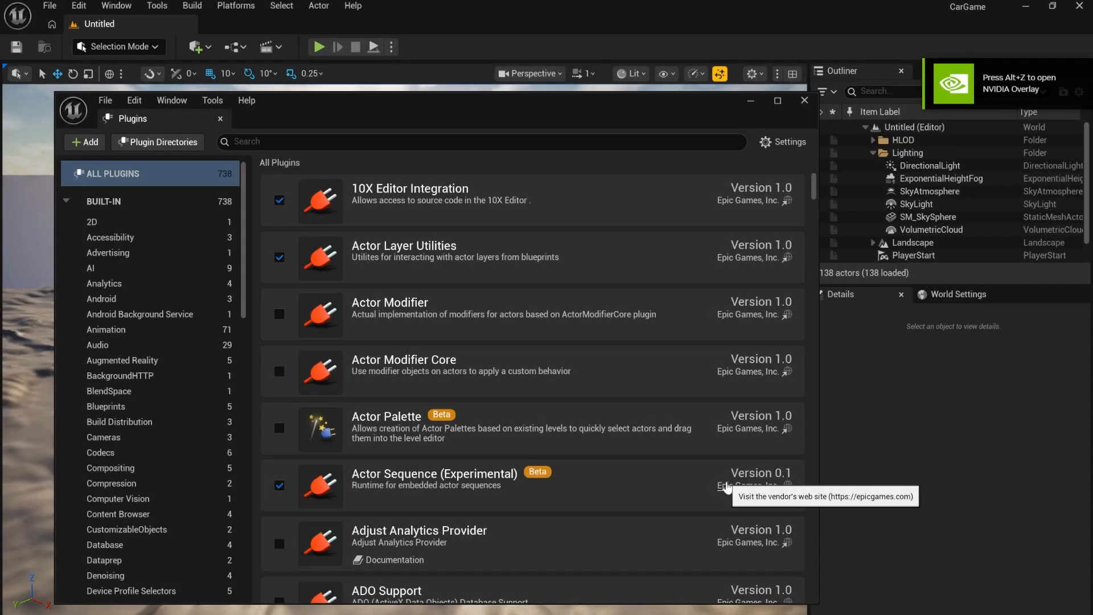
pyautogui.click(804, 100)
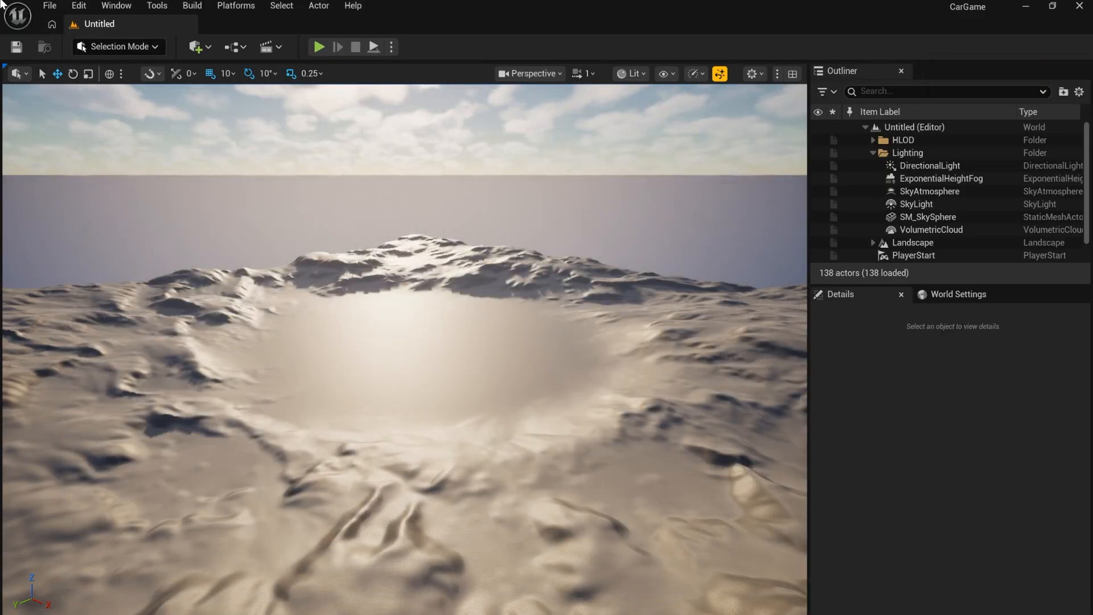
# Create a new level from the Basic template.
pyautogui.click(49, 6)
pyautogui.click(86, 55)
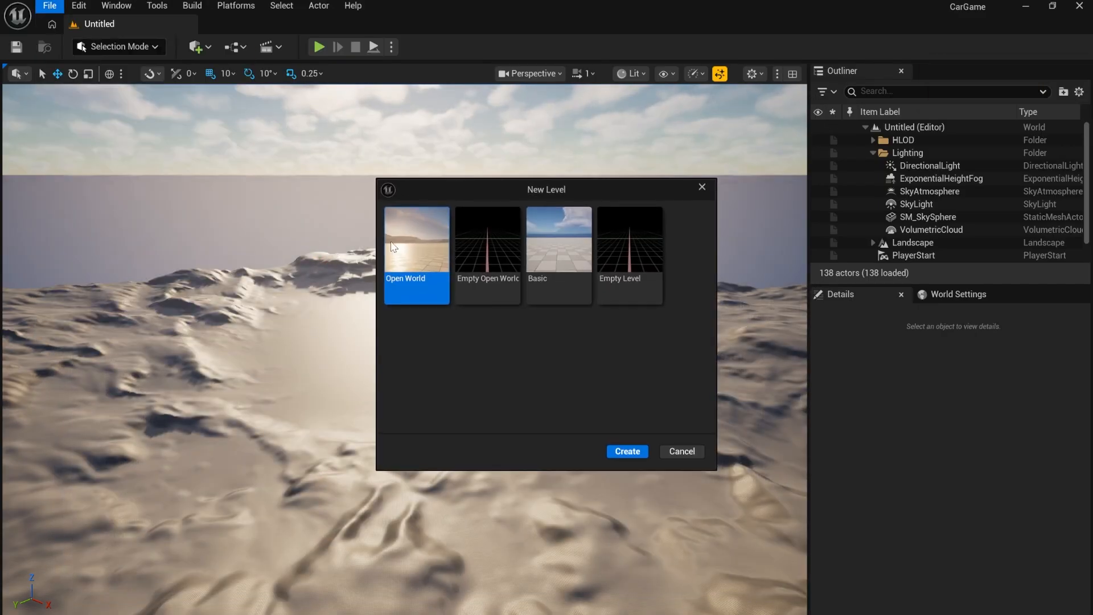
pyautogui.click(569, 254)
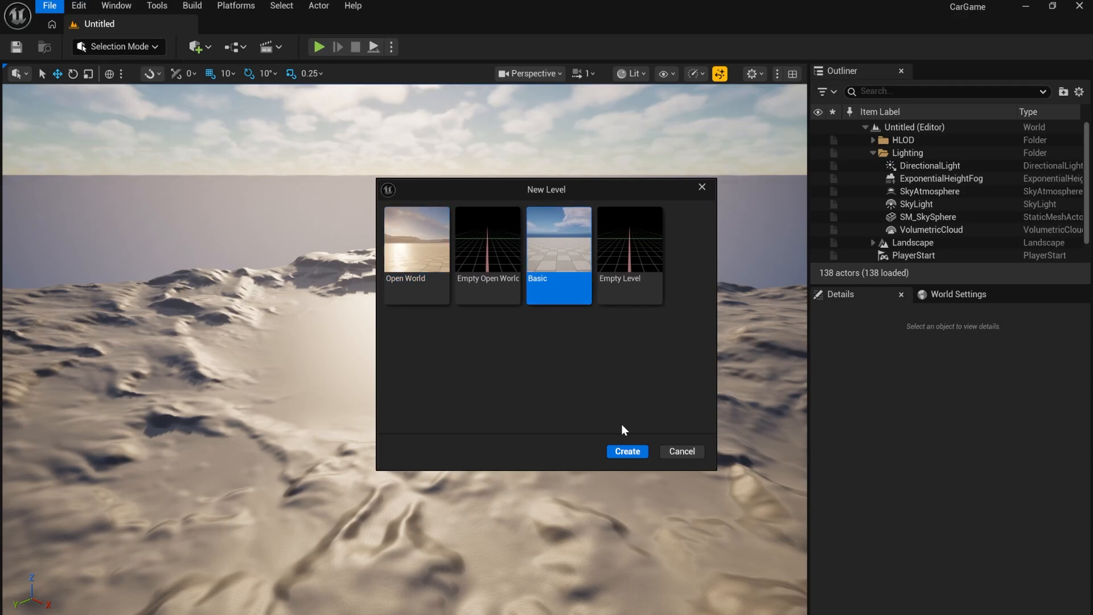
pyautogui.click(628, 452)
pyautogui.moveTo(522, 342); pyautogui.dragTo(484, 417, button='right')
pyautogui.press('w')
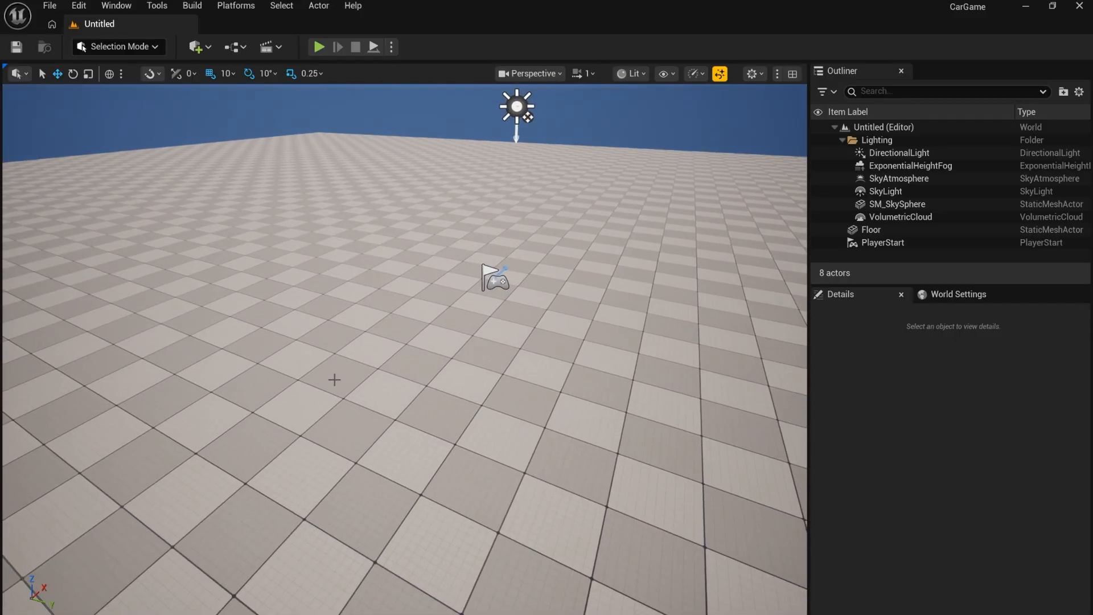
# Create a folder named Blueprints in the project's Content folder.
pyautogui.hotkey('ctrl', 'space')
pyautogui.rightClick(235, 448)
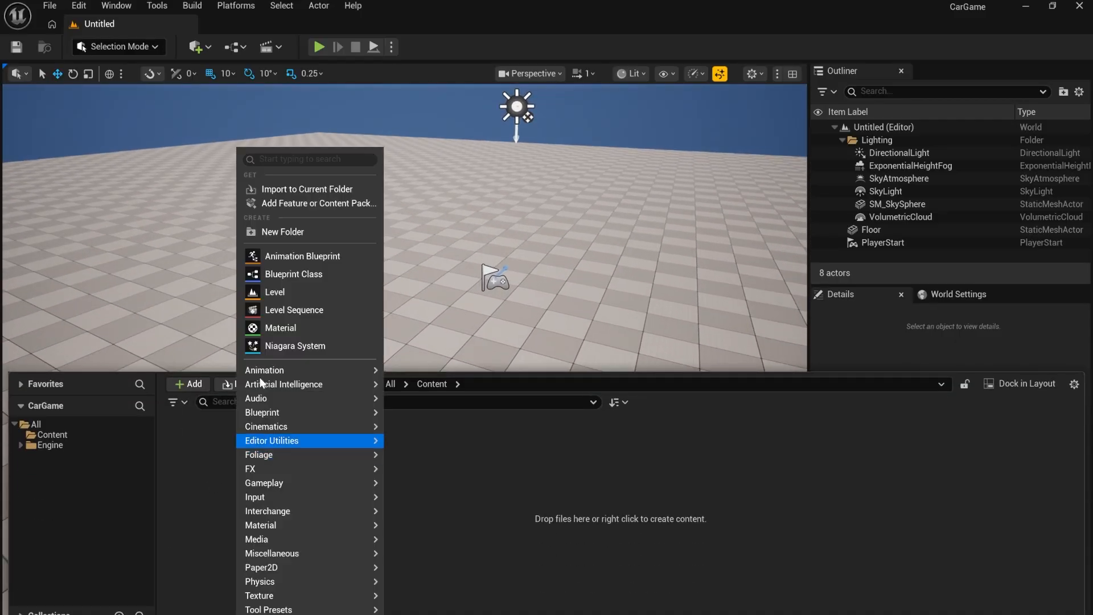
pyautogui.click(305, 233)
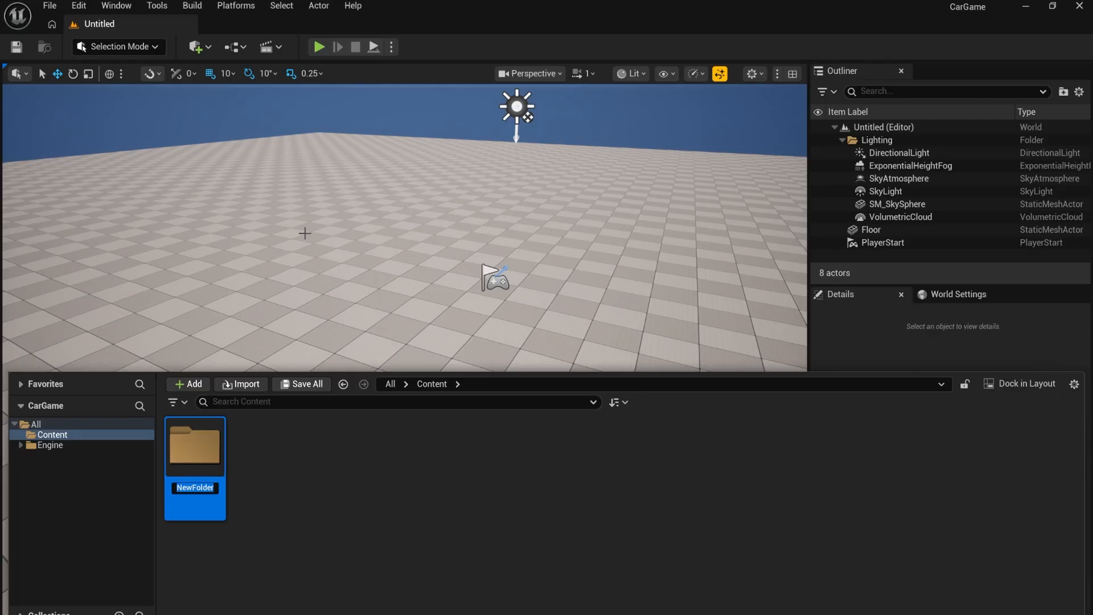
pyautogui.write('Blueprints')
pyautogui.press('Return')
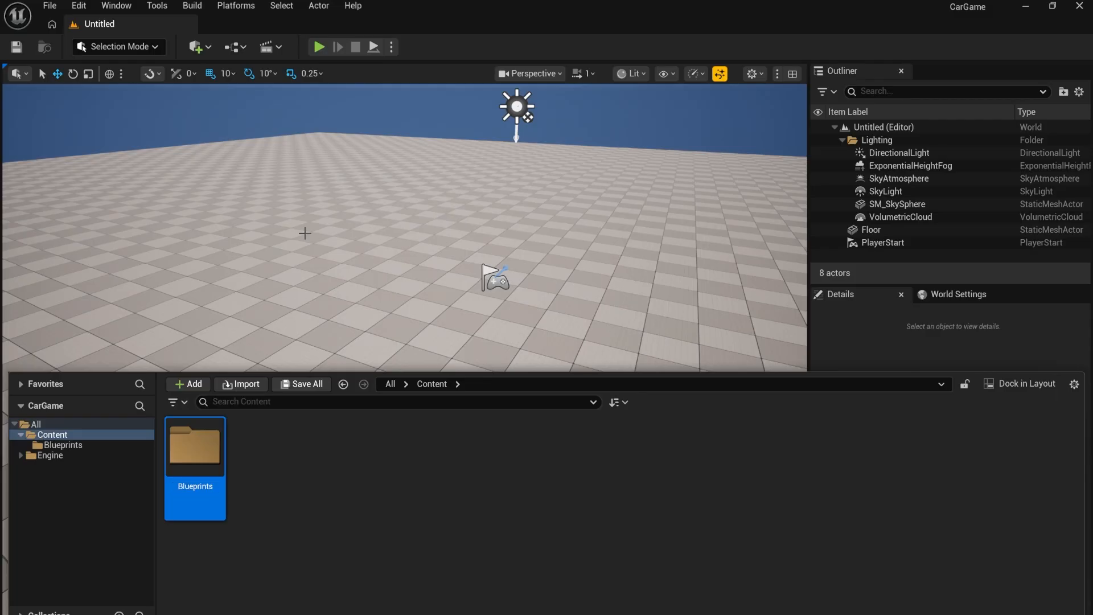
# Import SK_Car.fbx from the Car folder on disk into the Blueprints folder with the default import settings.
pyautogui.doubleClick(195, 450)
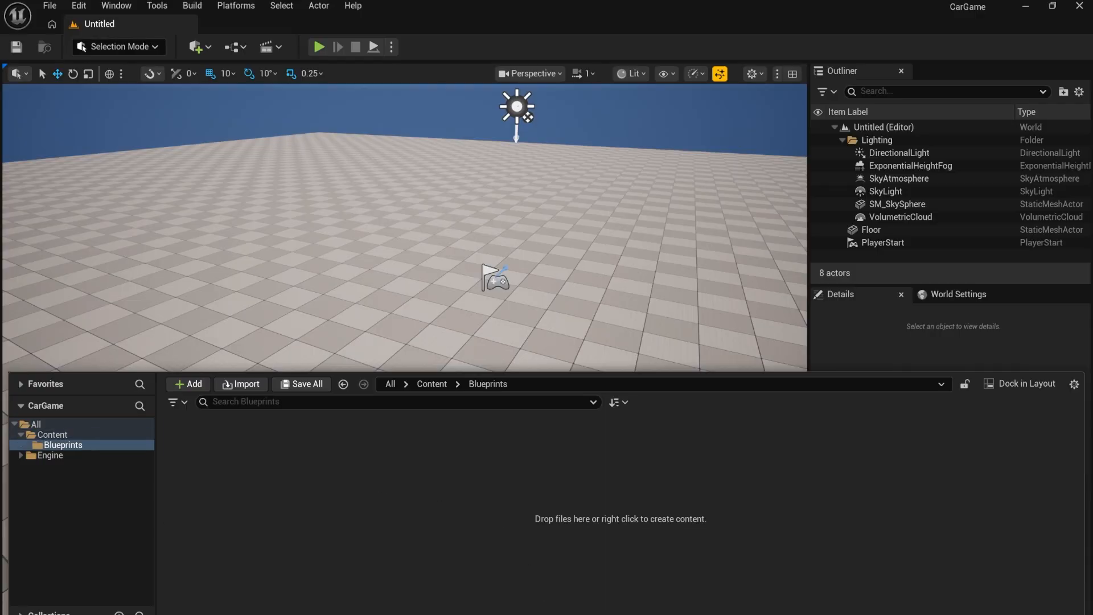
pyautogui.hotkey('alt', 'Tab')
pyautogui.moveTo(473, 249); pyautogui.dragTo(144, 465)
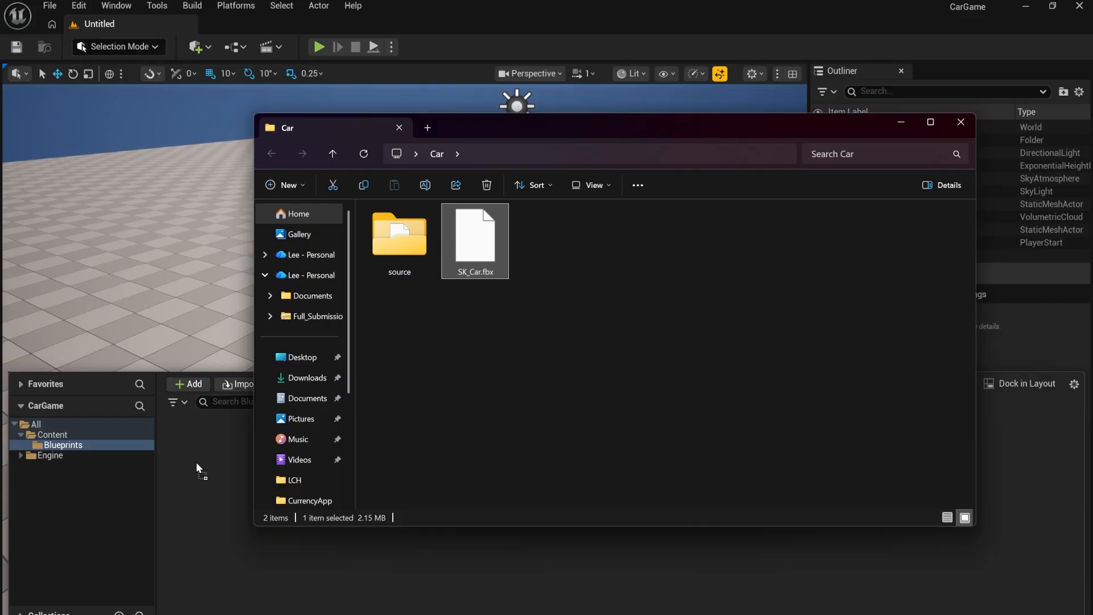
pyautogui.moveTo(196, 463); pyautogui.dragTo(196, 461)
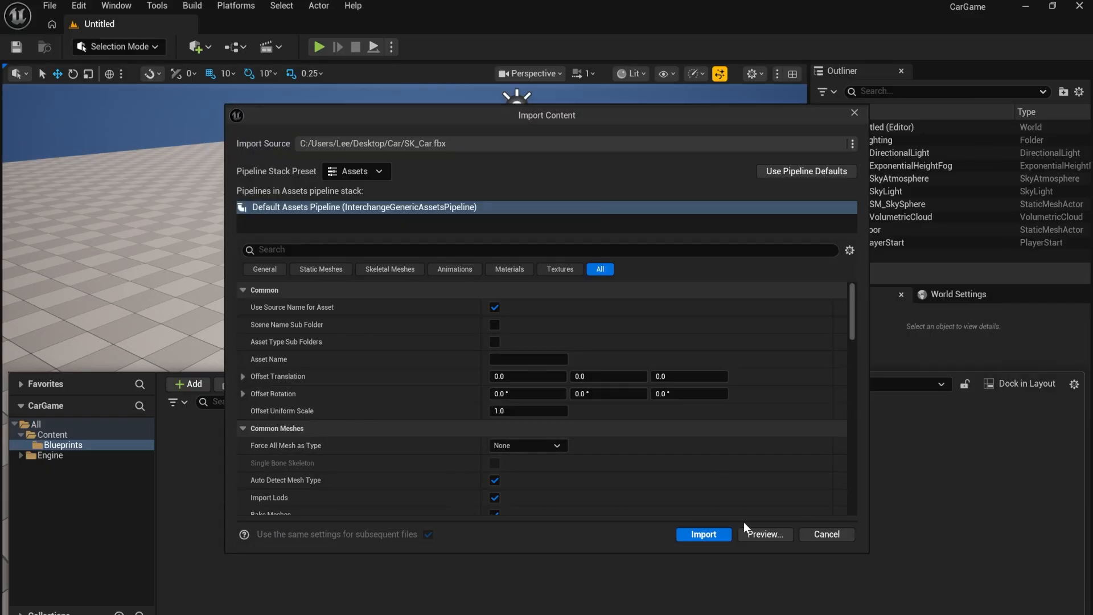
pyautogui.click(719, 536)
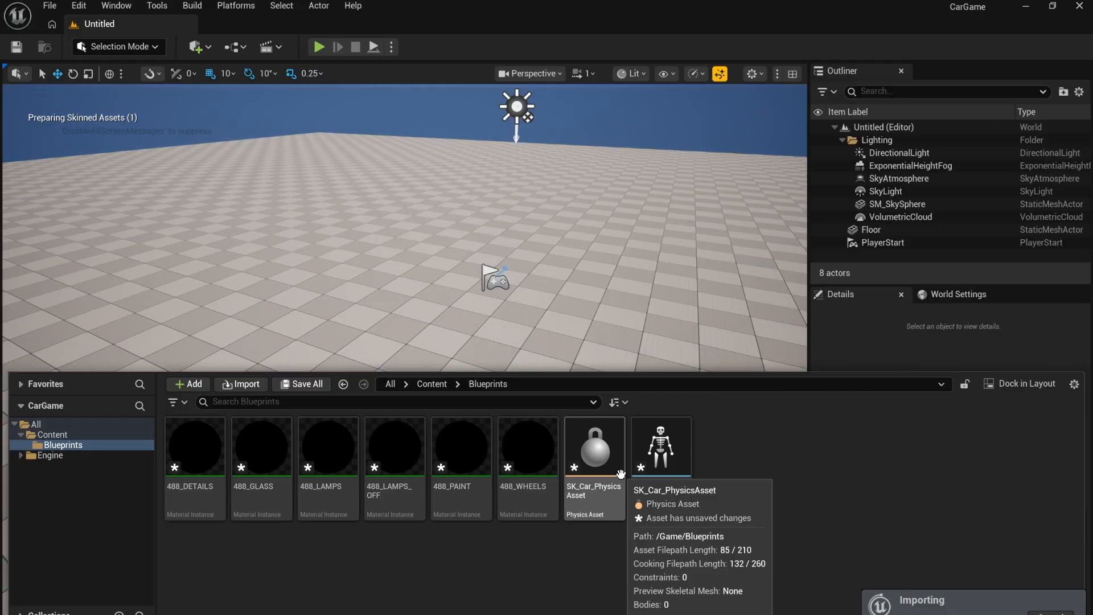
# Force delete the six imported 488 material instances, from 488_DETAILS to 488_WHEELS, in the Blueprints folder.
pyautogui.click(399, 554)
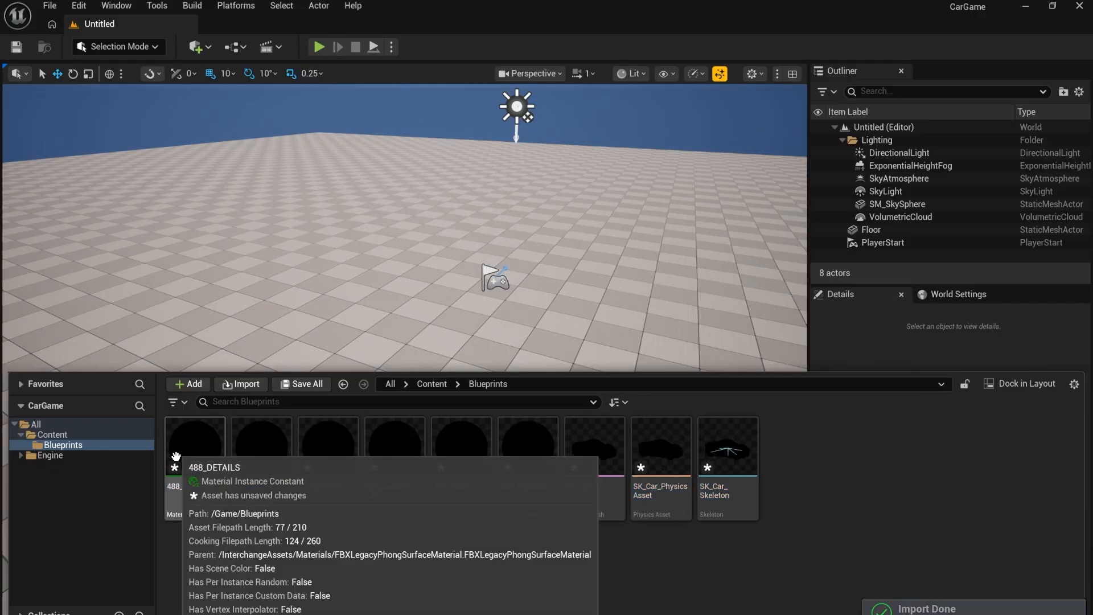
pyautogui.click(529, 447)
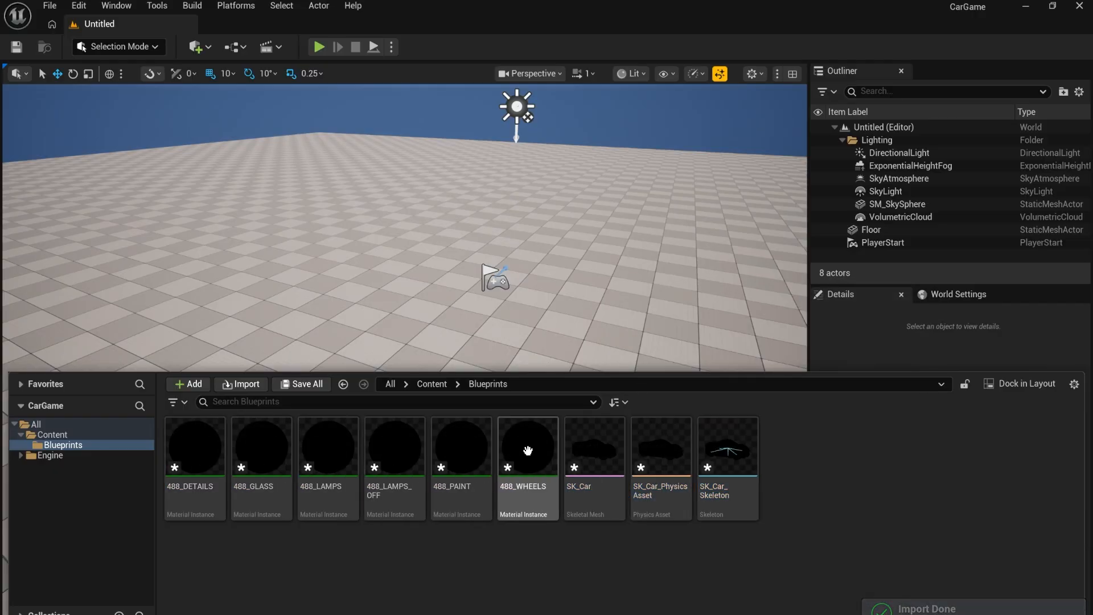
pyautogui.keyDown('shift'); pyautogui.click(184, 453); pyautogui.keyUp('shift')
pyautogui.press('Delete')
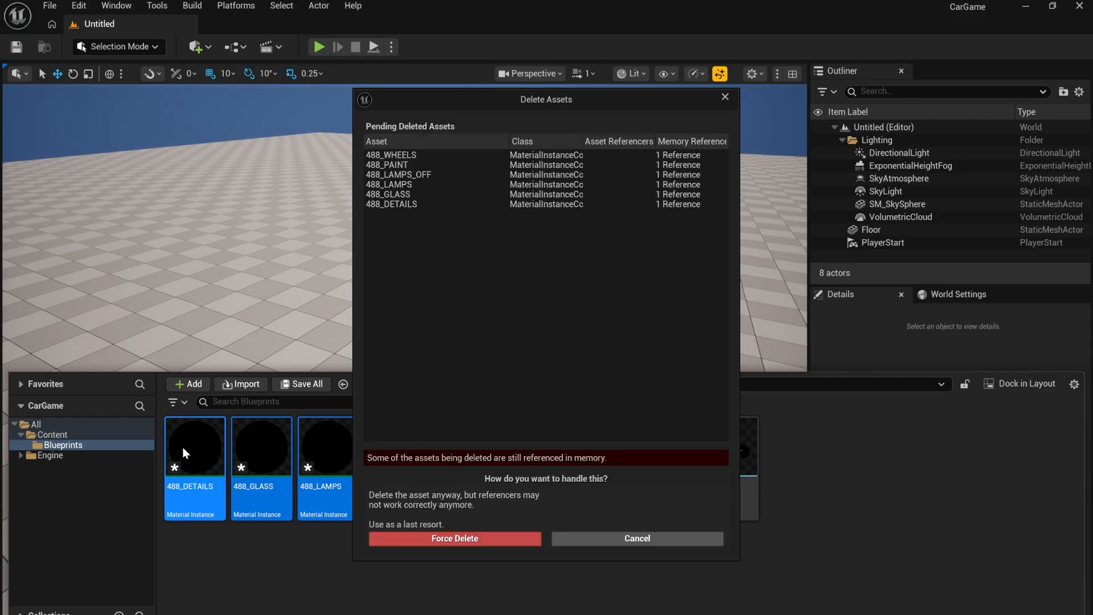
pyautogui.click(453, 541)
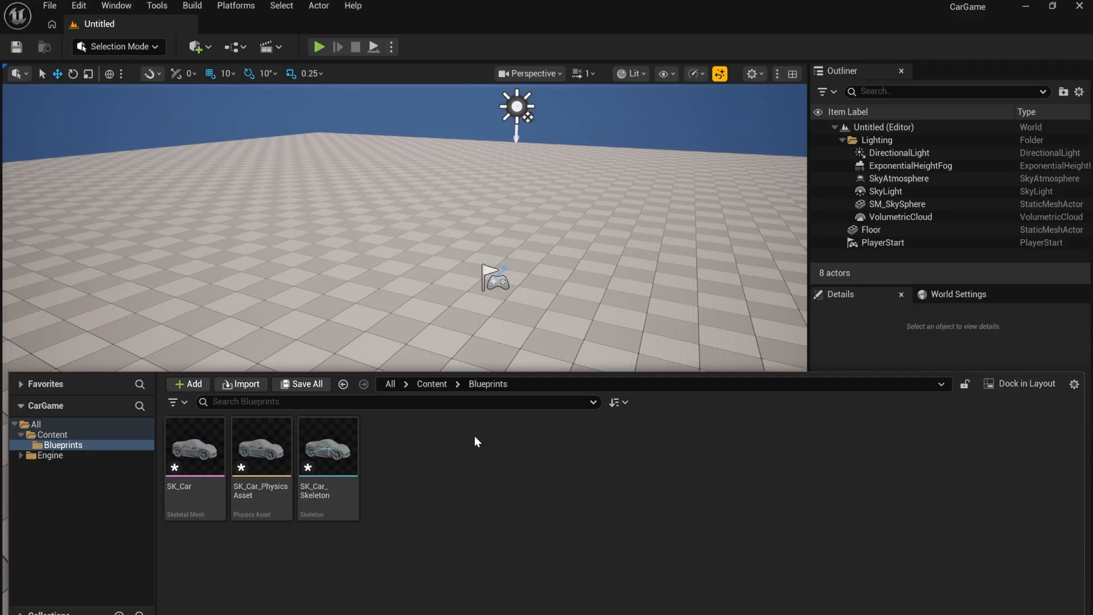
# Open the SK_Car_PhysicsAsset physics asset and enlarge its editor window to fill the screen.
pyautogui.click(260, 457)
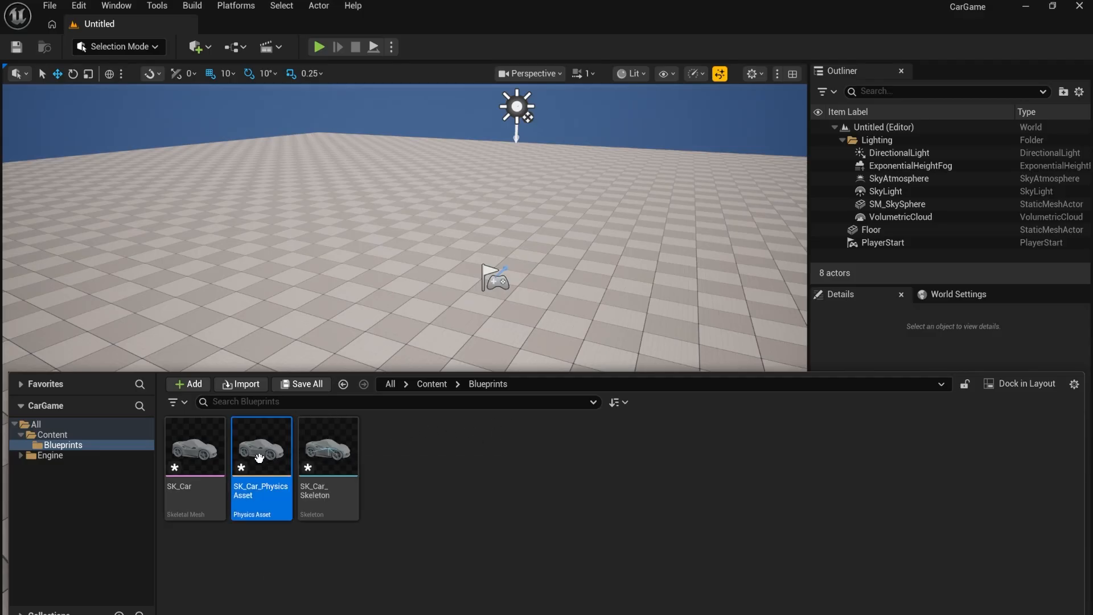
pyautogui.doubleClick(259, 457)
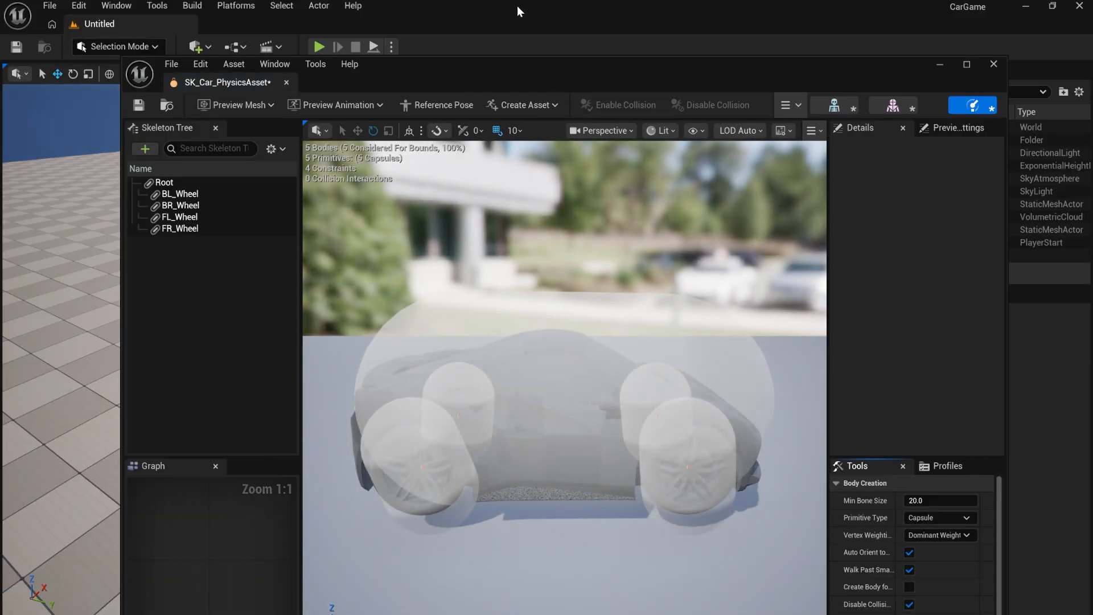
pyautogui.moveTo(439, 71); pyautogui.dragTo(380, 1)
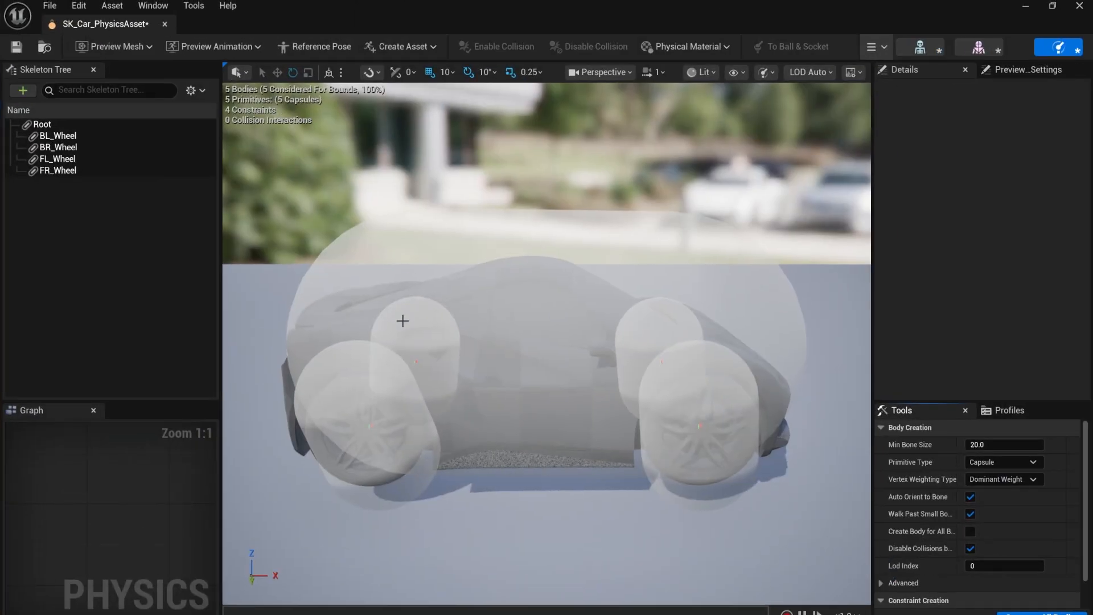
# Delete all five capsule bodies, Root and the four wheels, from the car's physics asset.
pyautogui.moveTo(402, 321); pyautogui.dragTo(239, 356, button='right')
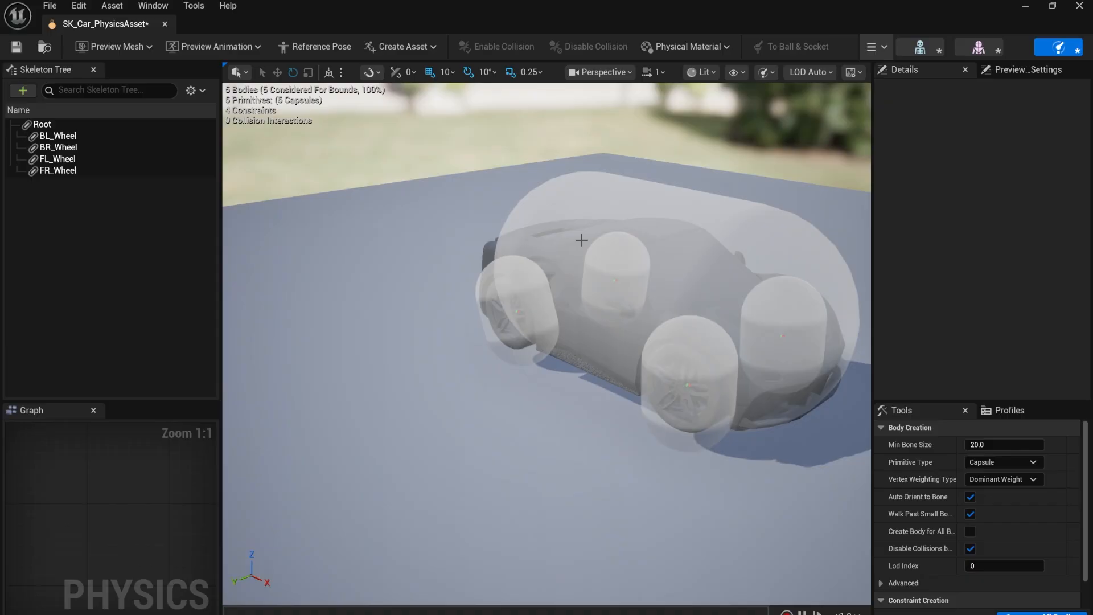
pyautogui.moveTo(582, 240); pyautogui.dragTo(484, 257, button='right')
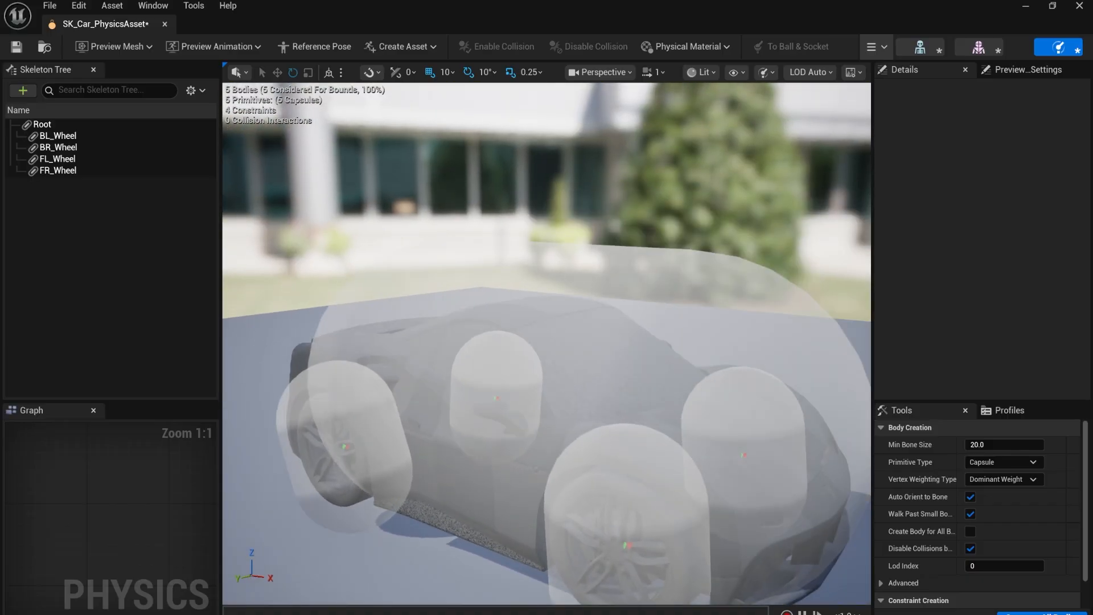
pyautogui.click(488, 287)
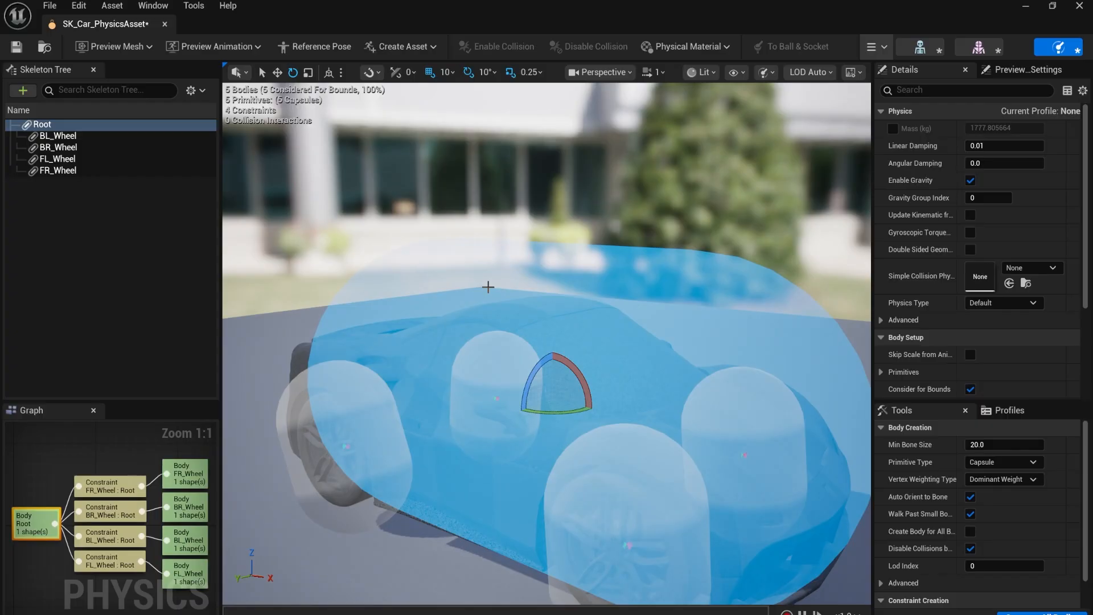
pyautogui.keyDown('shift'); pyautogui.click(83, 172); pyautogui.keyUp('shift')
pyautogui.press('Delete')
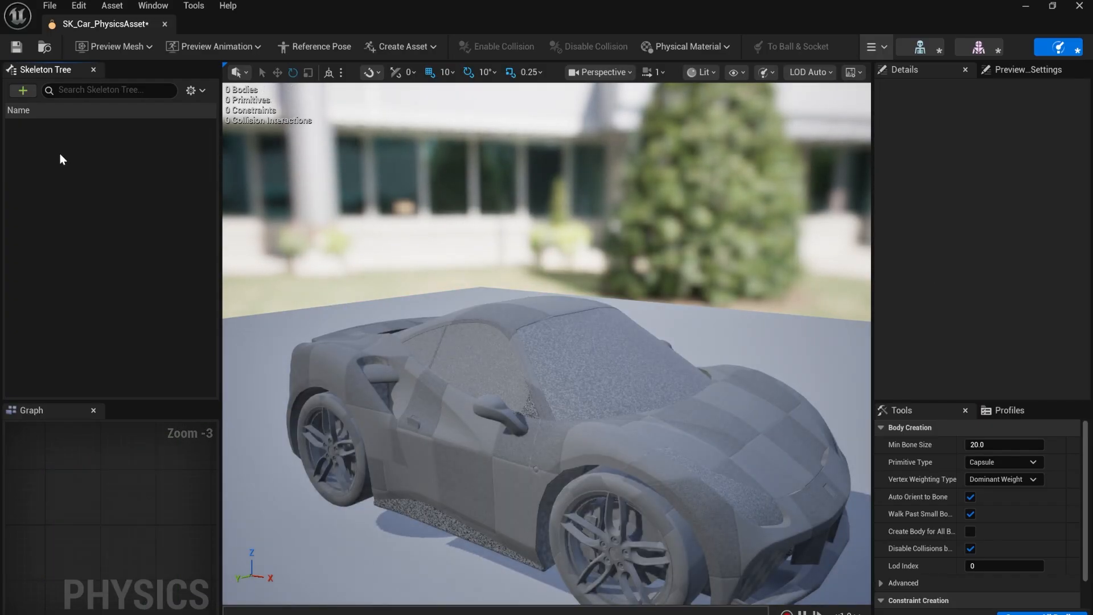
# Set the skeleton tree to show all bones.
pyautogui.moveTo(516, 307); pyautogui.dragTo(626, 313, button='right')
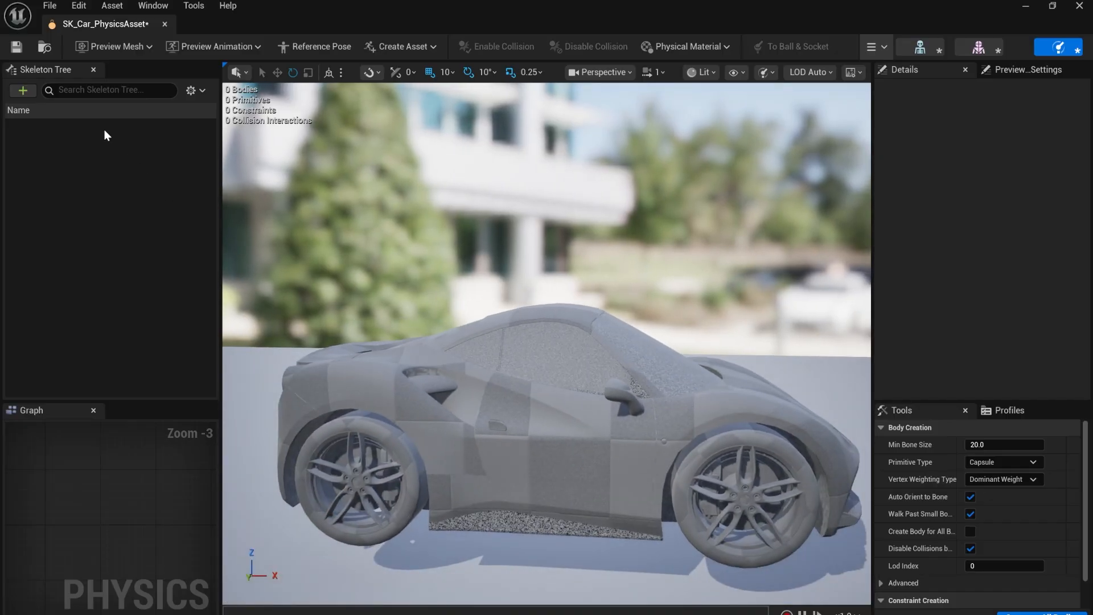
pyautogui.click(204, 90)
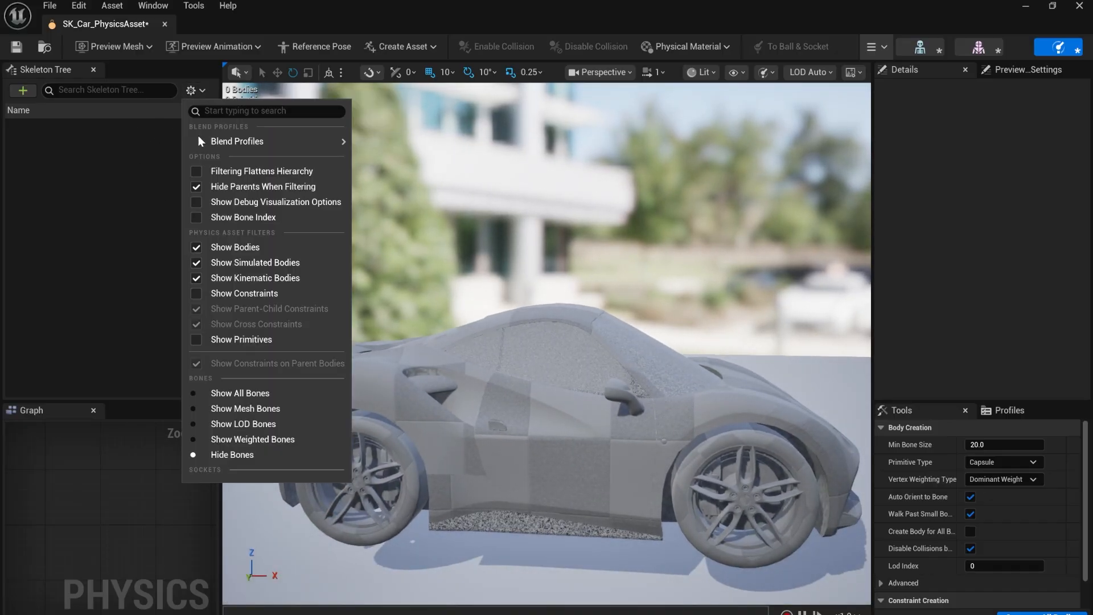
pyautogui.click(248, 393)
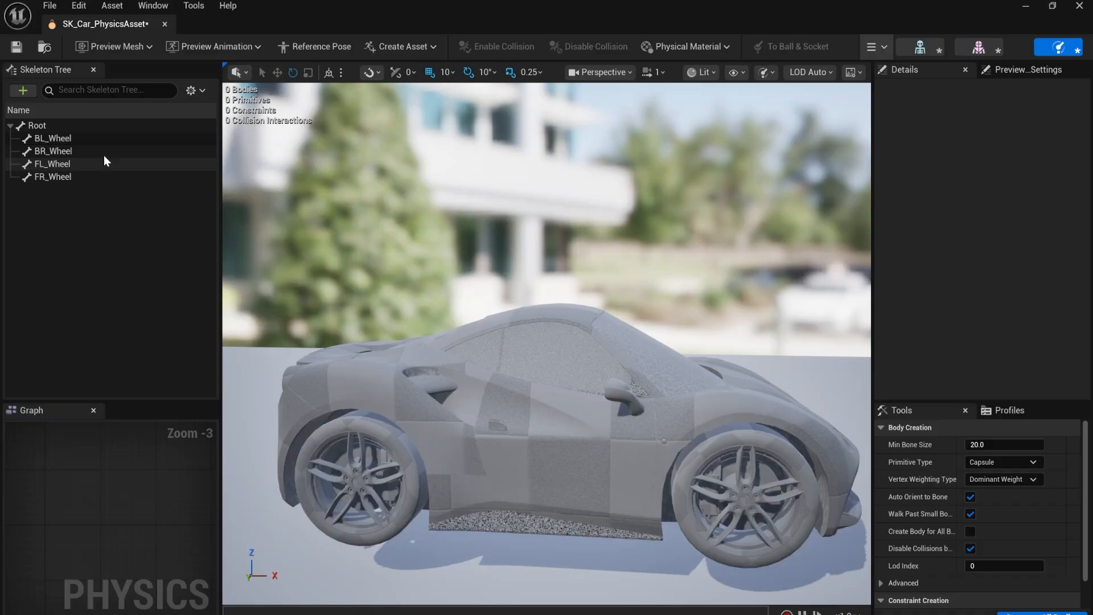
# Generate a physics body for the Root bone with the Single Convex Hull primitive type.
pyautogui.click(47, 126)
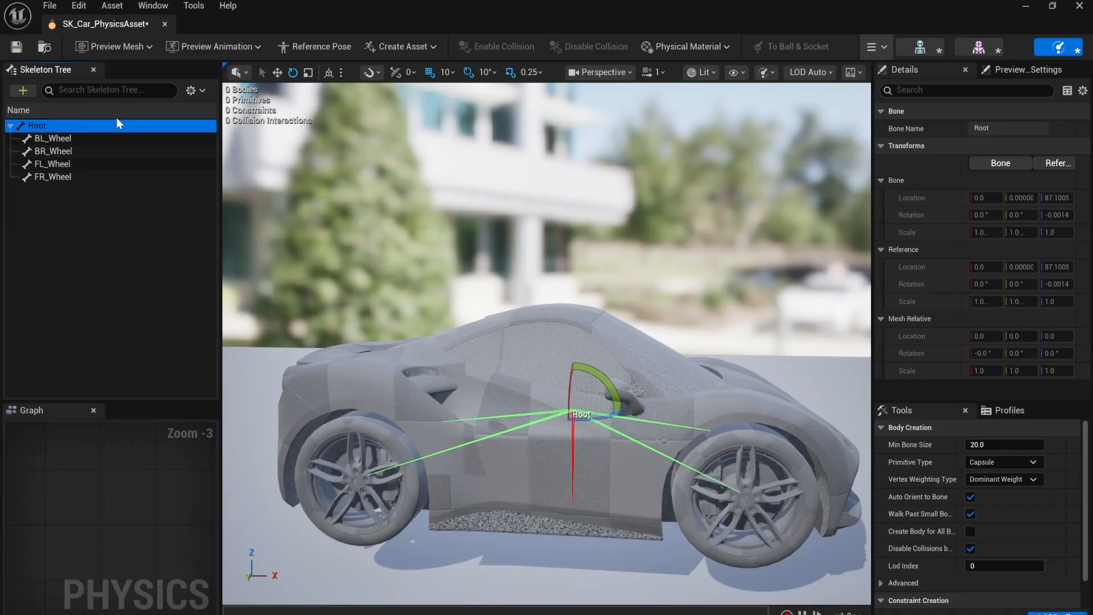
pyautogui.moveTo(568, 238)
pyautogui.mouseDown(button='right')
pyautogui.moveTo(461, 365)
pyautogui.moveTo(615, 347)
pyautogui.moveTo(552, 248)
pyautogui.mouseUp(button='right')
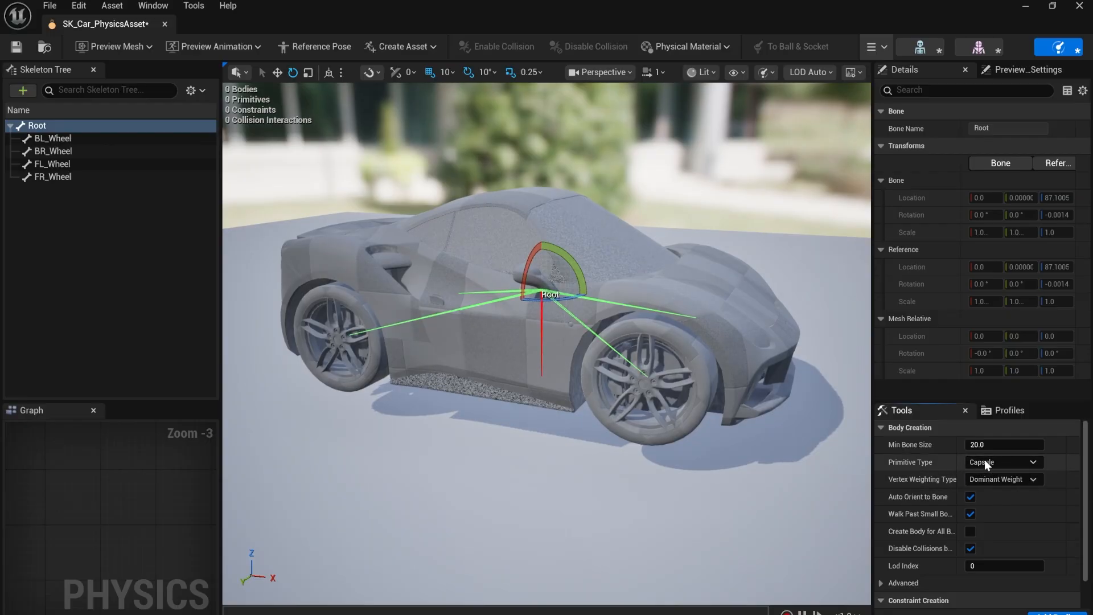
pyautogui.click(1002, 462)
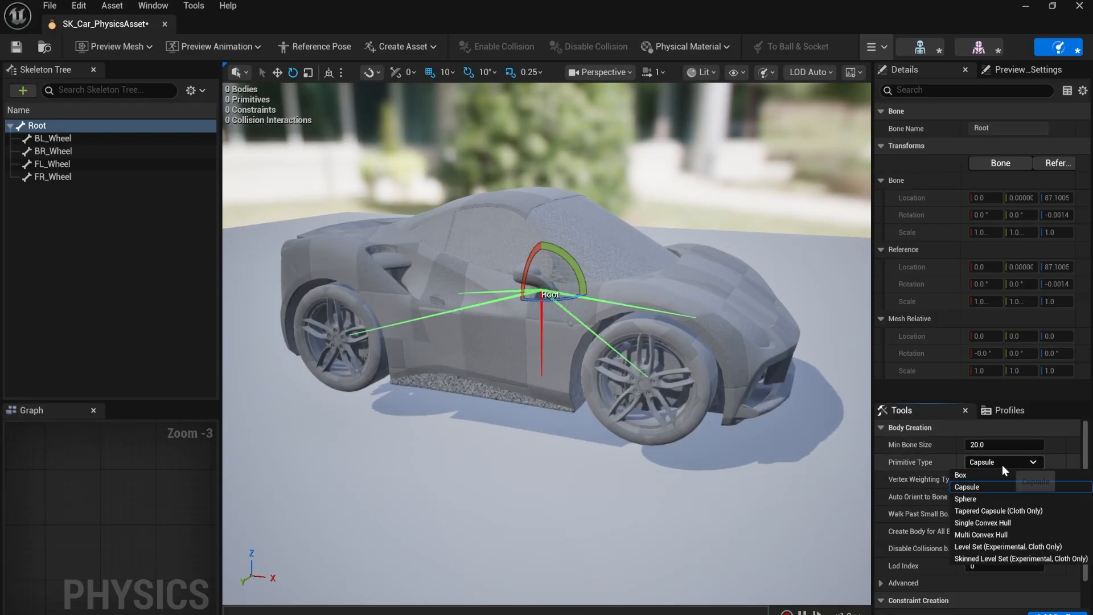
pyautogui.click(1019, 524)
pyautogui.click(1058, 613)
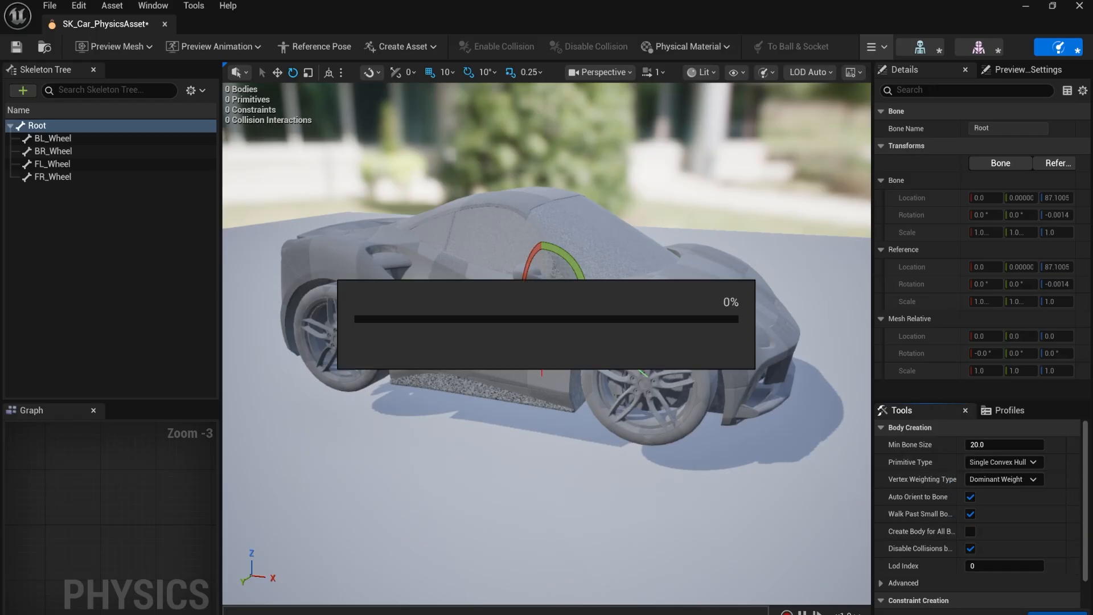
pyautogui.moveTo(660, 313); pyautogui.dragTo(758, 313, button='right')
pyautogui.moveTo(547, 342); pyautogui.dragTo(365, 353, button='right')
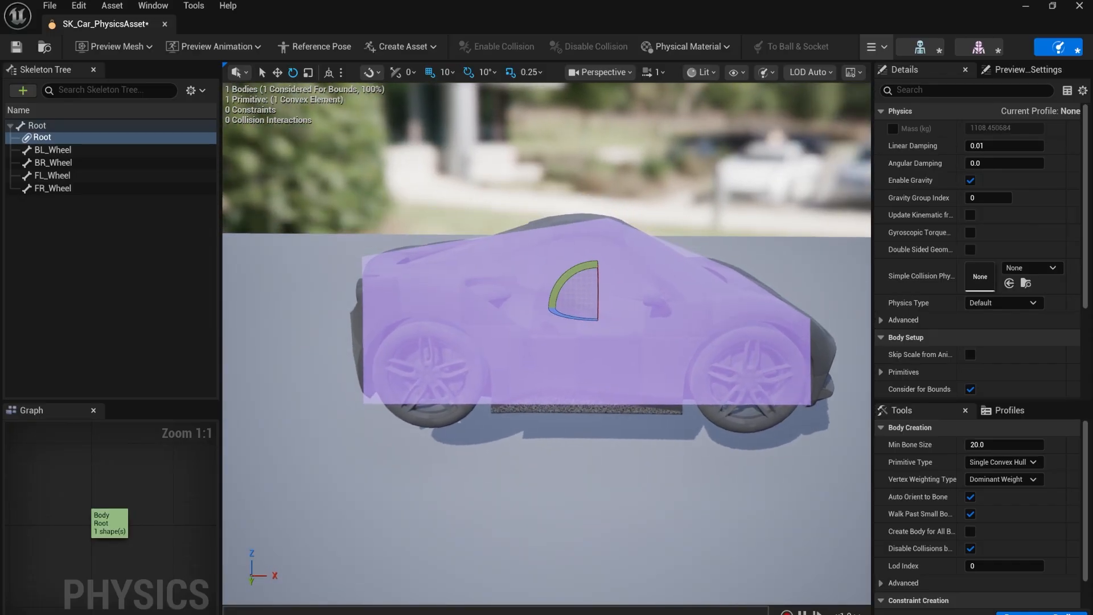
# Generate Sphere bodies for the four wheel bones, BL_Wheel, BR_Wheel, FL_Wheel and FR_Wheel.
pyautogui.click(59, 152)
pyautogui.keyDown('shift'); pyautogui.click(61, 189); pyautogui.keyUp('shift')
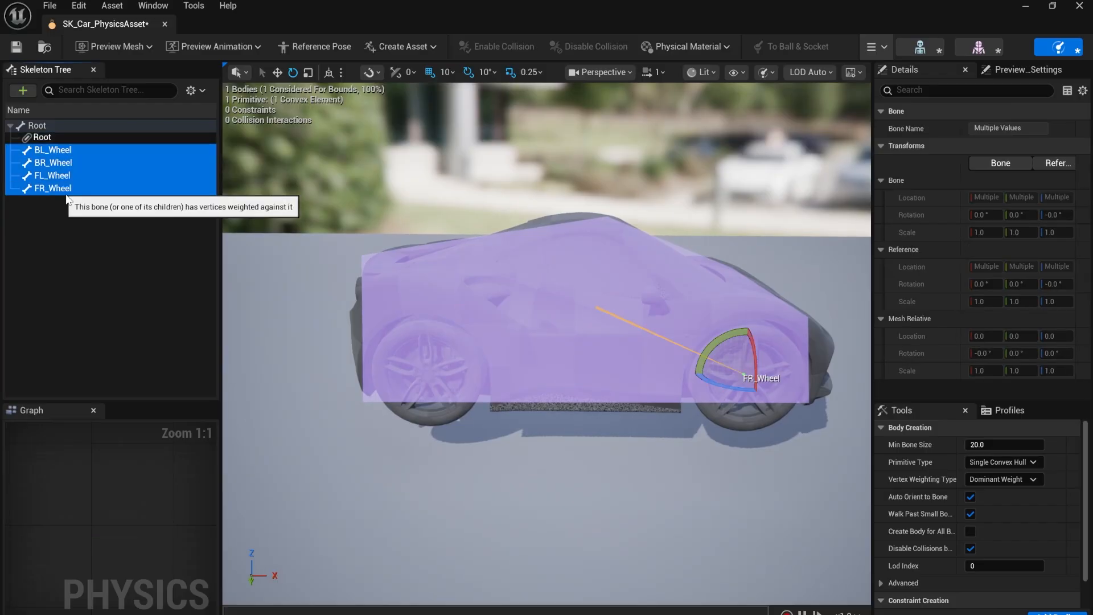
pyautogui.click(1020, 462)
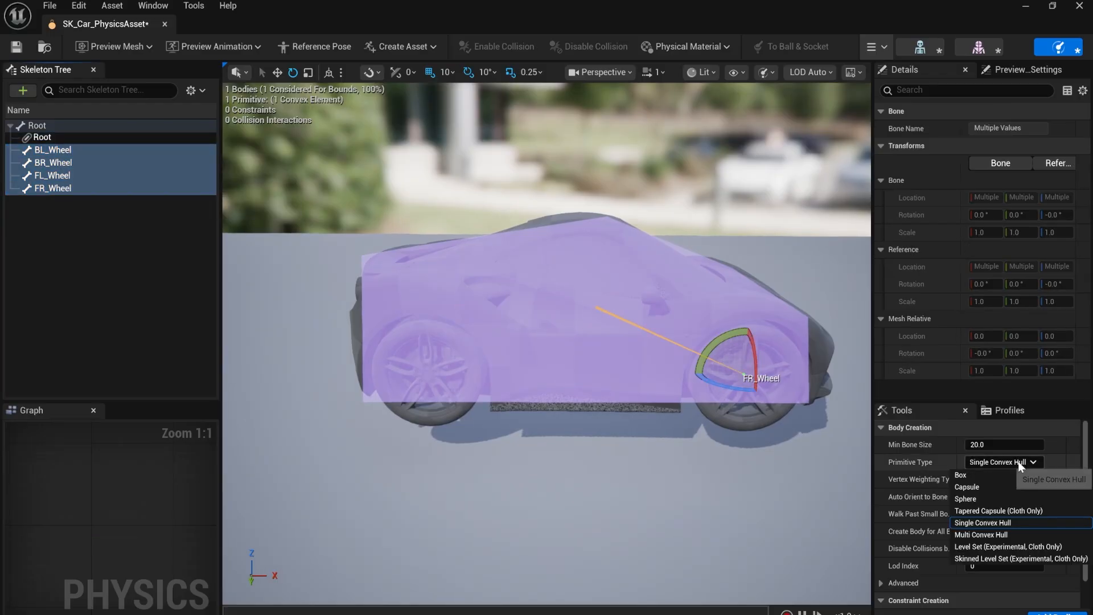
pyautogui.click(1000, 498)
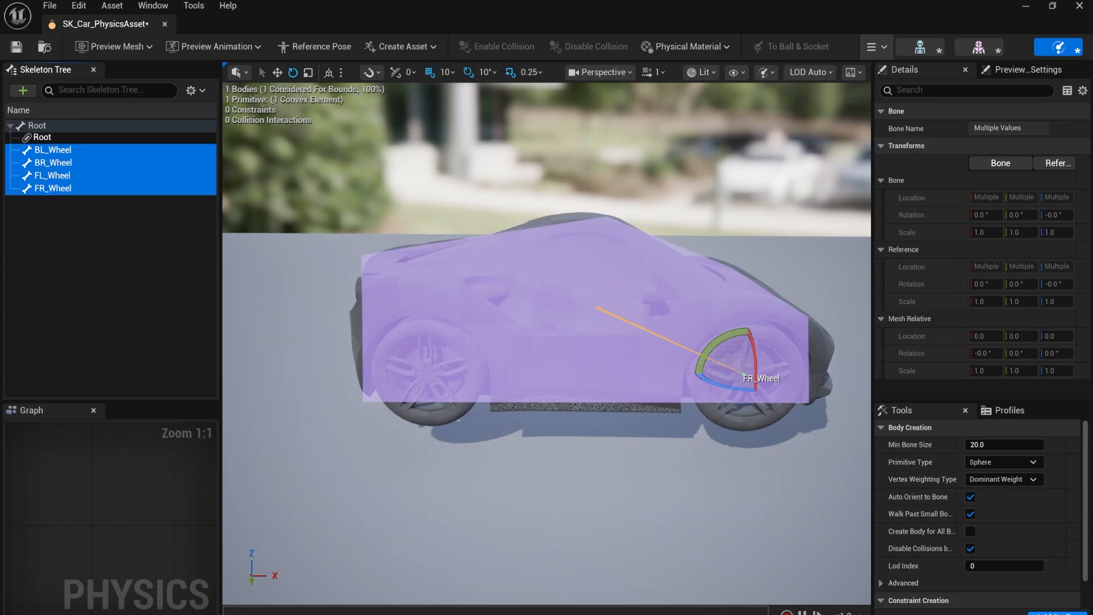
pyautogui.click(1057, 612)
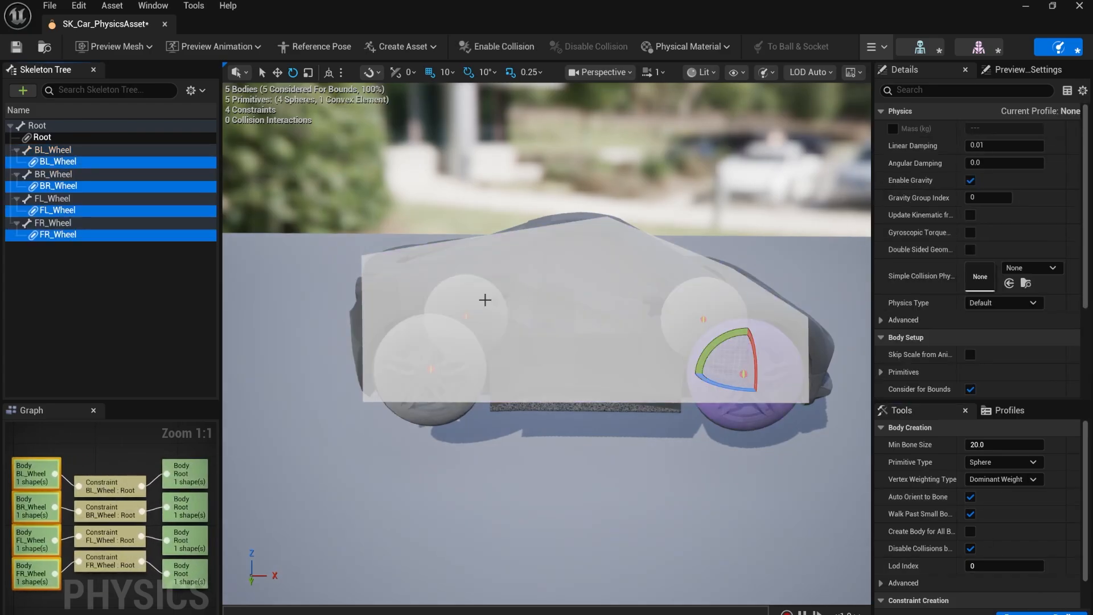
# Deselect the wheel bodies, then save the SK_Car_PhysicsAsset physics asset and close its editor.
pyautogui.moveTo(480, 460); pyautogui.dragTo(415, 398, button='right')
pyautogui.click(480, 460)
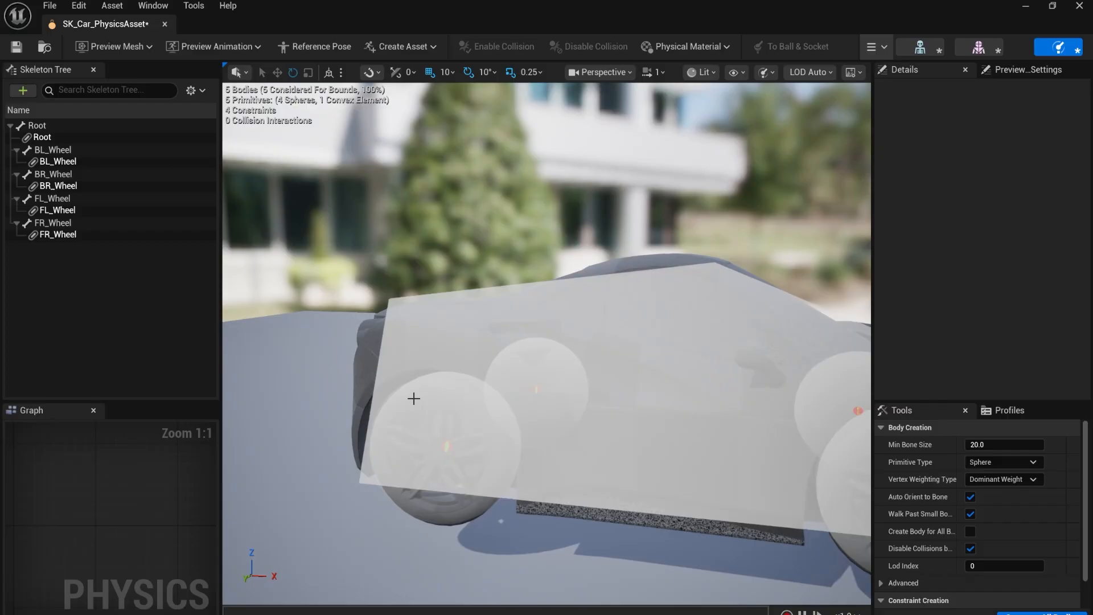
pyautogui.click(16, 46)
pyautogui.click(164, 23)
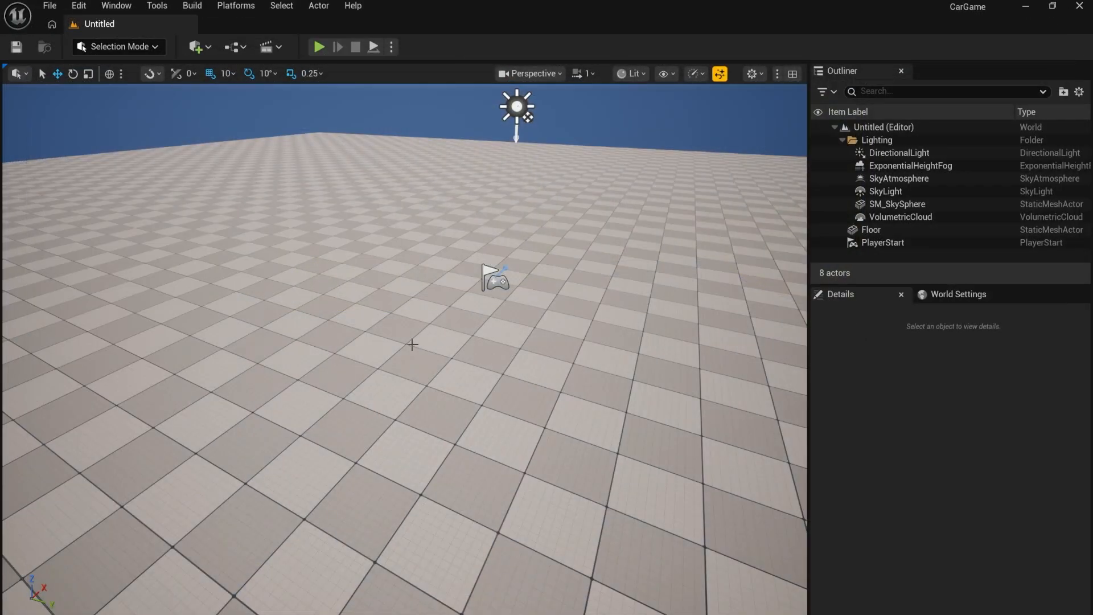
# Create a Blueprint class named BP_MyCar in the Blueprints folder, with WheeledVehiclePawn as its parent class.
pyautogui.moveTo(410, 341); pyautogui.dragTo(376, 327, button='right')
pyautogui.moveTo(399, 450); pyautogui.dragTo(432, 458, button='right')
pyautogui.hotkey('ctrl', 'space')
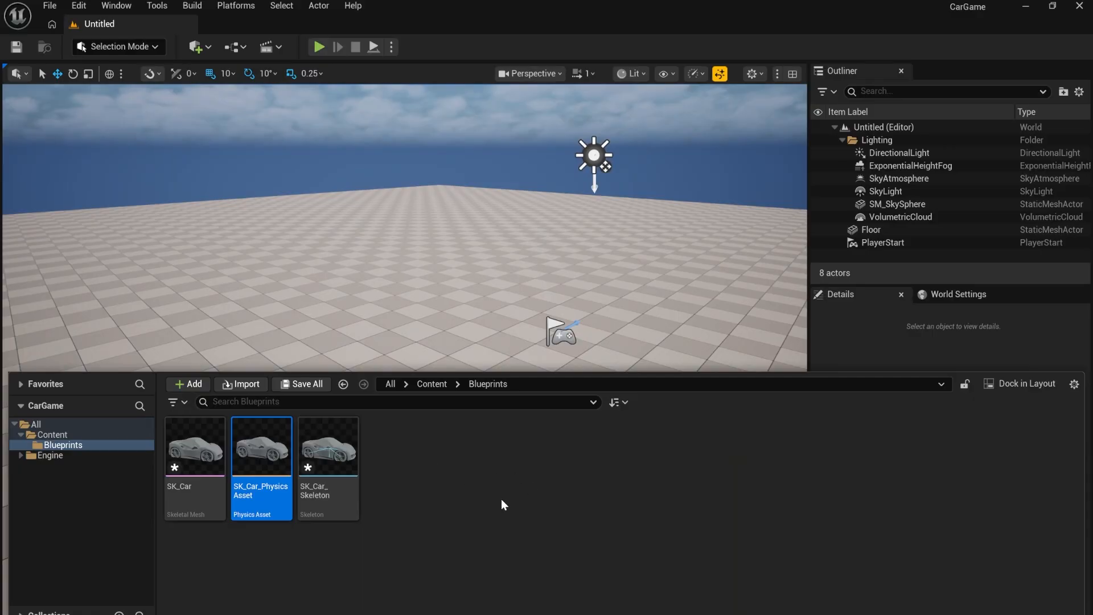
pyautogui.rightClick(434, 460)
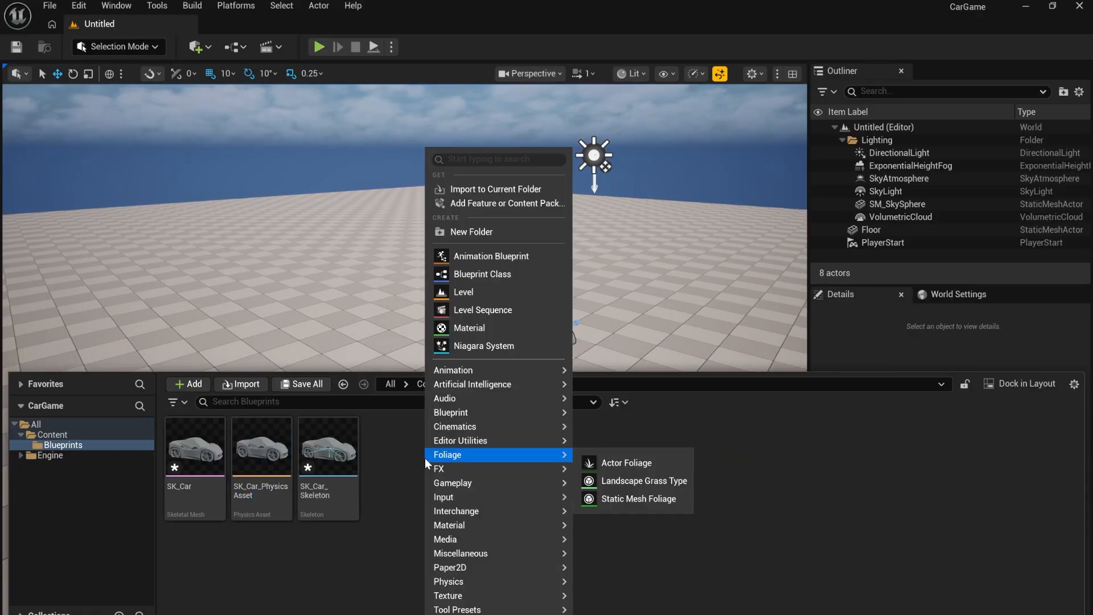
pyautogui.click(519, 275)
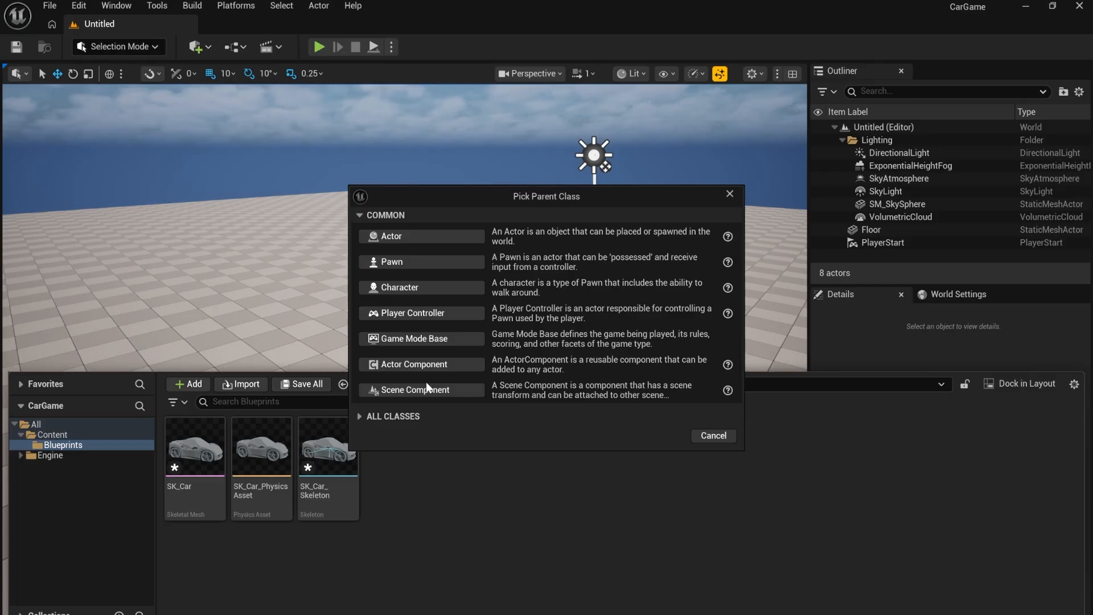
pyautogui.click(394, 417)
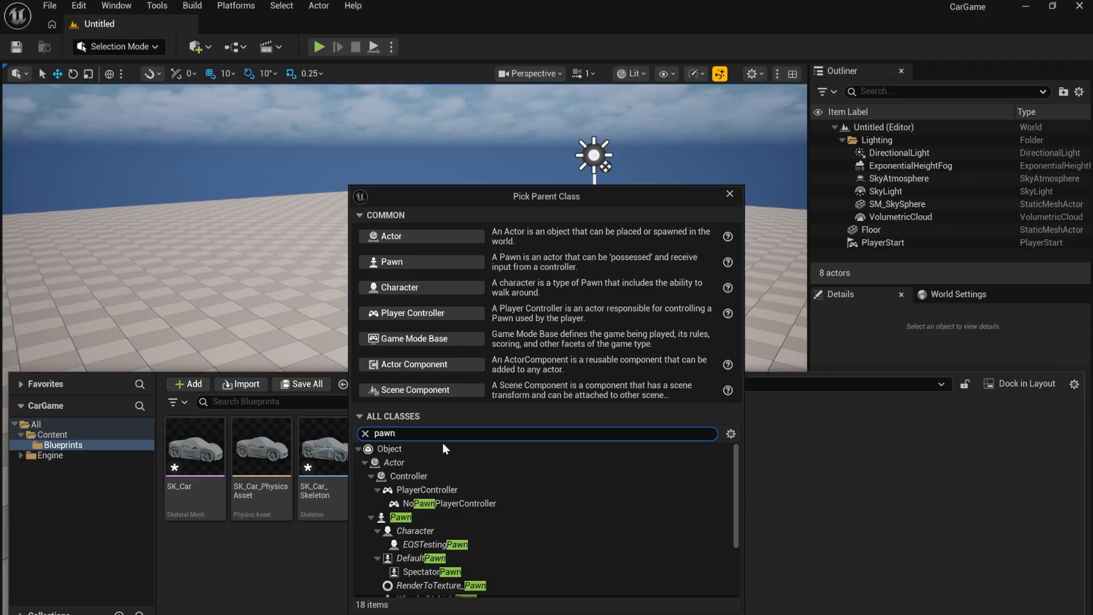
pyautogui.scroll(-3, 443, 443)
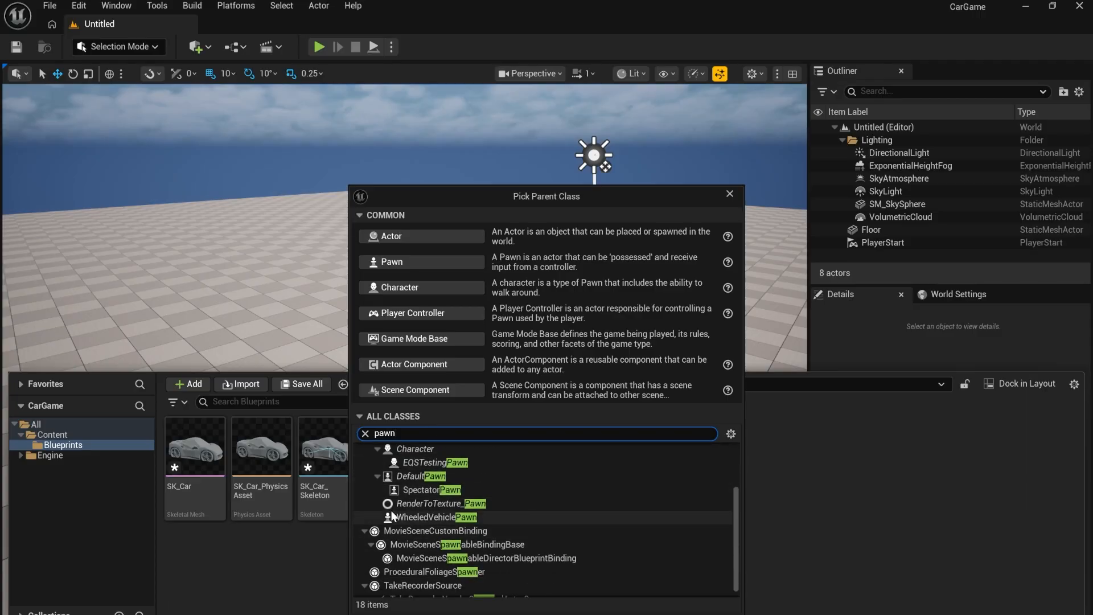
pyautogui.click(398, 517)
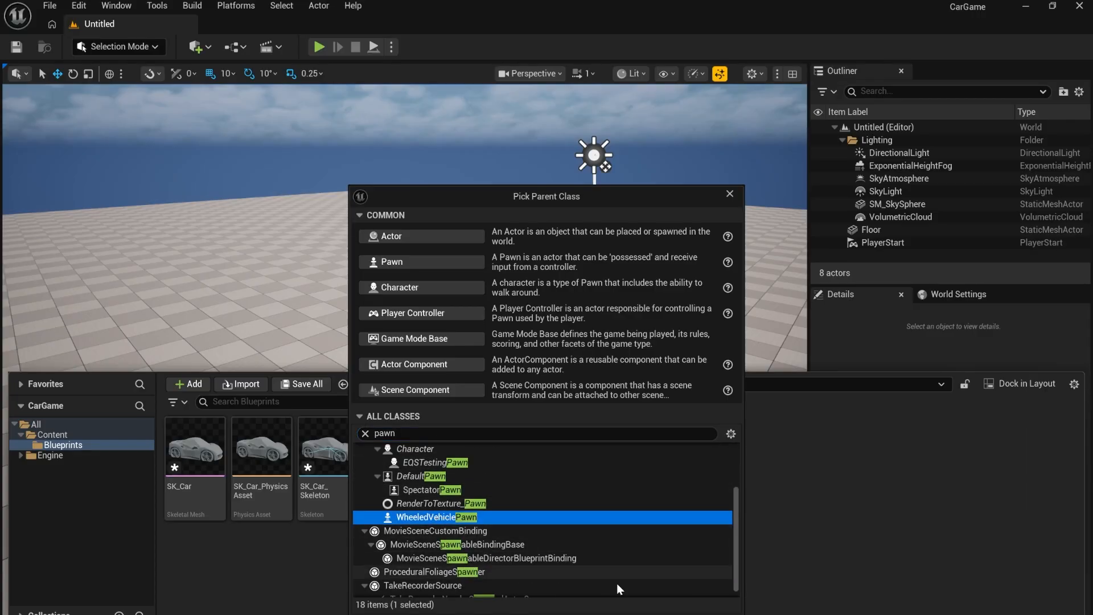
pyautogui.doubleClick(421, 516)
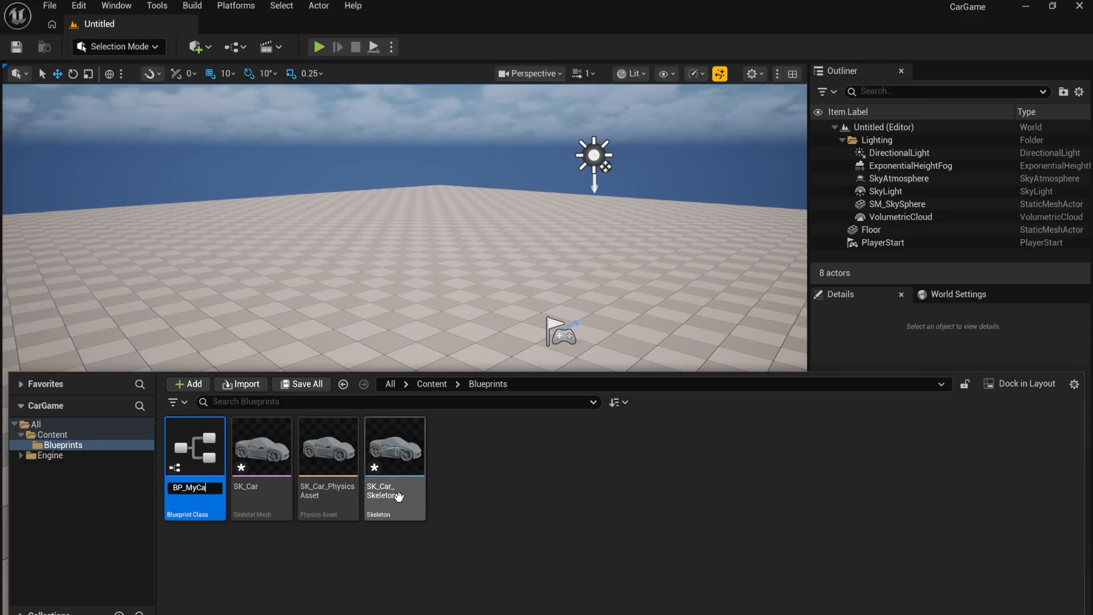
pyautogui.press('Return')
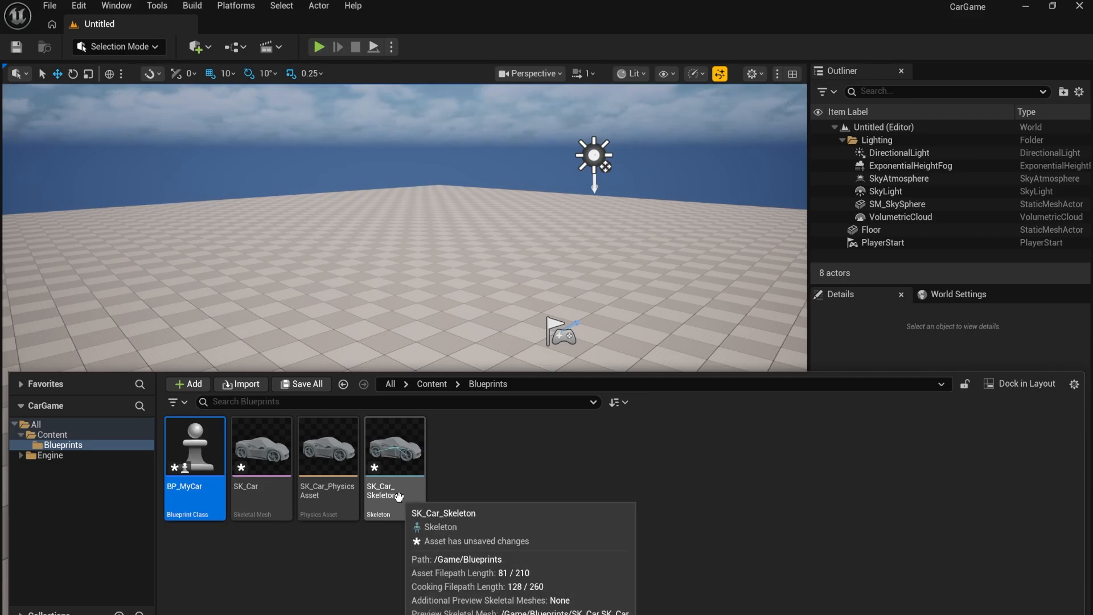
# Open BP_MyCar and assign SK_Car as the skeletal mesh asset of its Mesh (VehicleMesh) component.
pyautogui.press('Return')
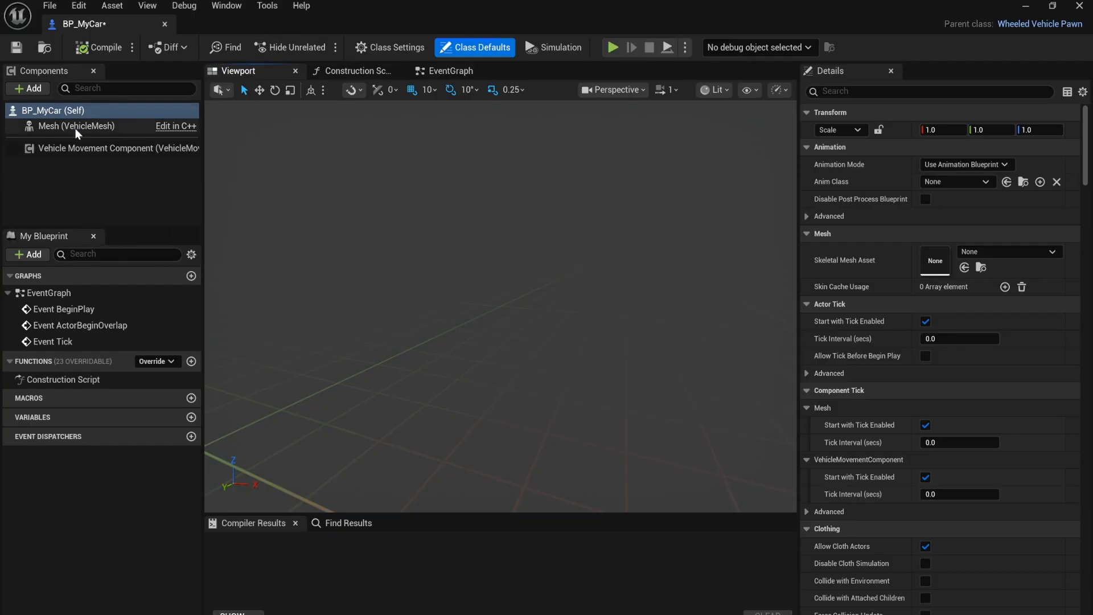
pyautogui.click(36, 126)
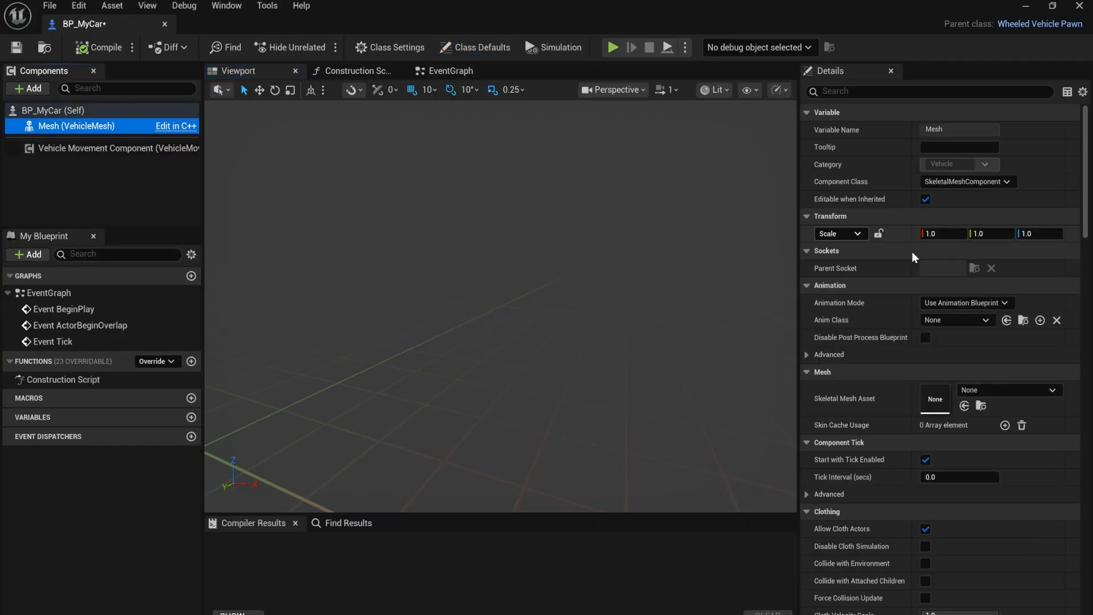
pyautogui.click(973, 390)
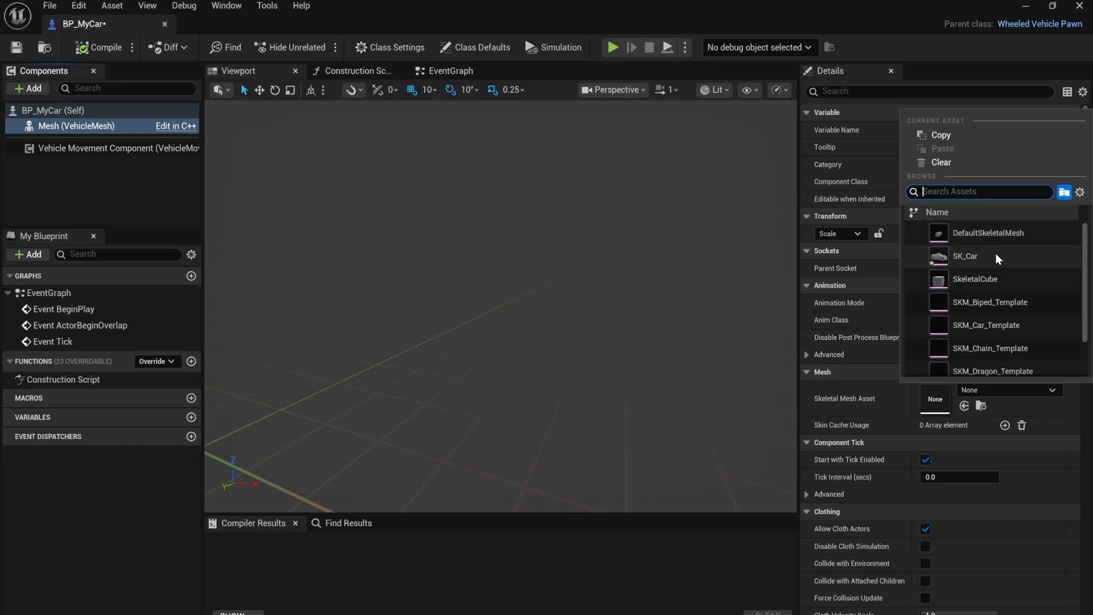
pyautogui.click(989, 259)
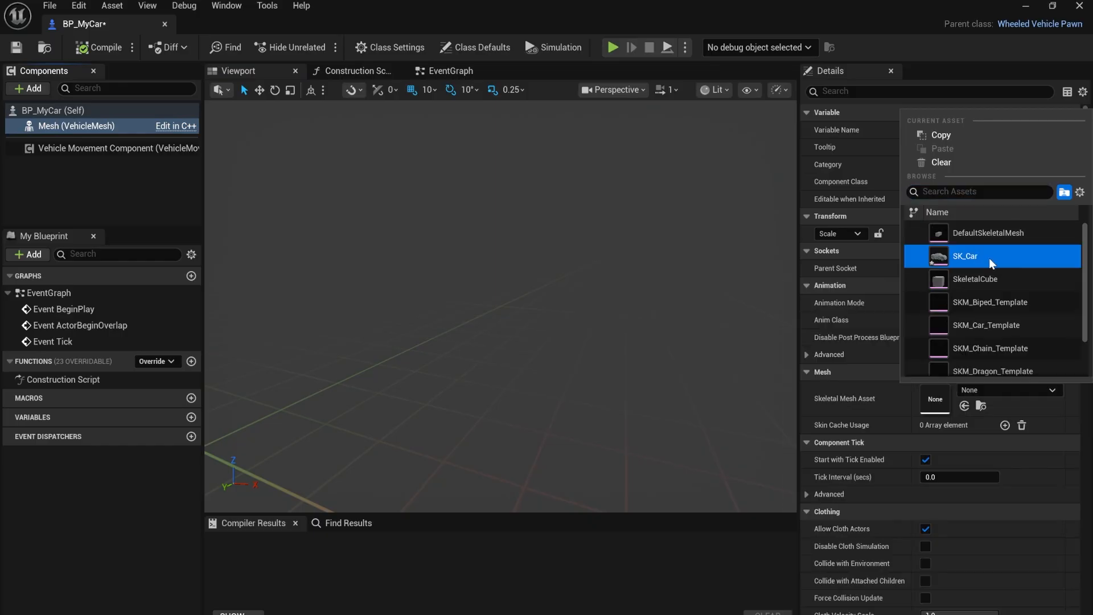
pyautogui.moveTo(538, 299); pyautogui.dragTo(538, 325, button='right')
pyautogui.press('w')
# Add a Spring Arm component under the vehicle mesh in BP_MyCar.
pyautogui.click(29, 89)
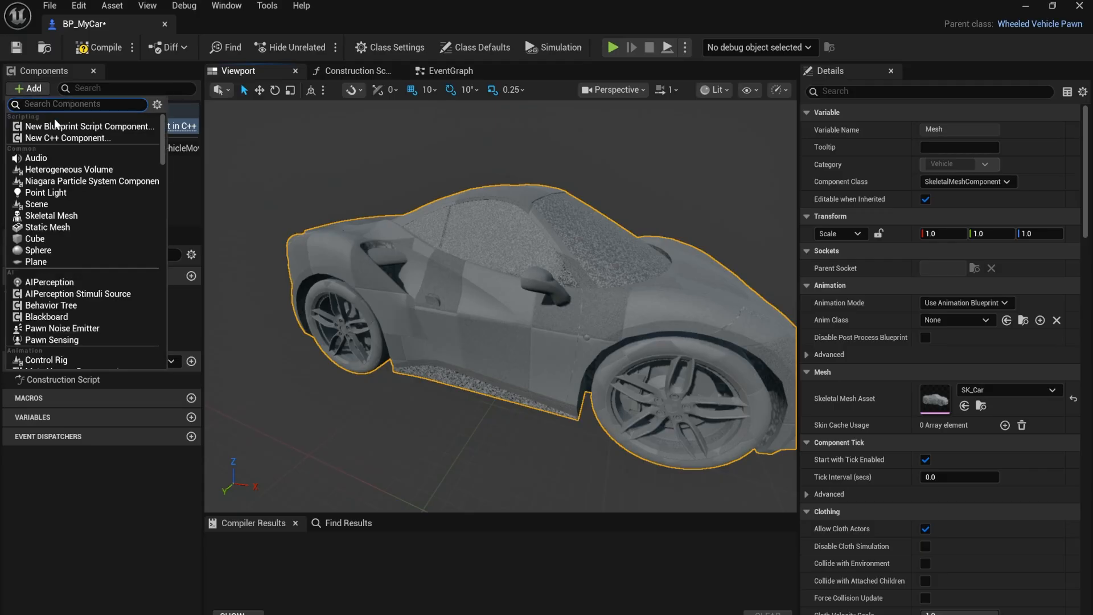
pyautogui.write('spring')
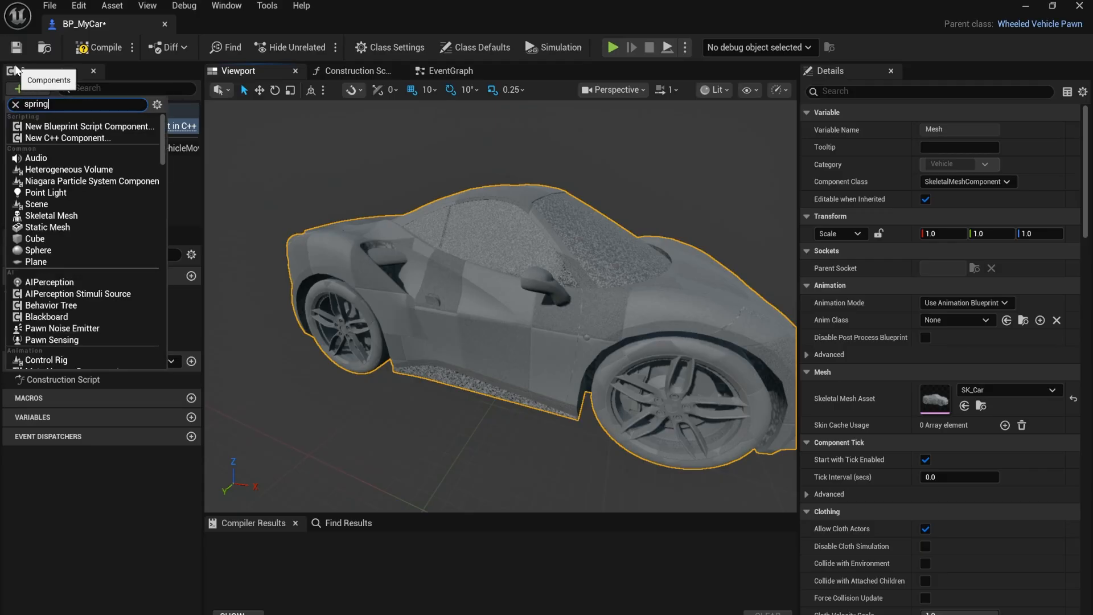
pyautogui.press('Return')
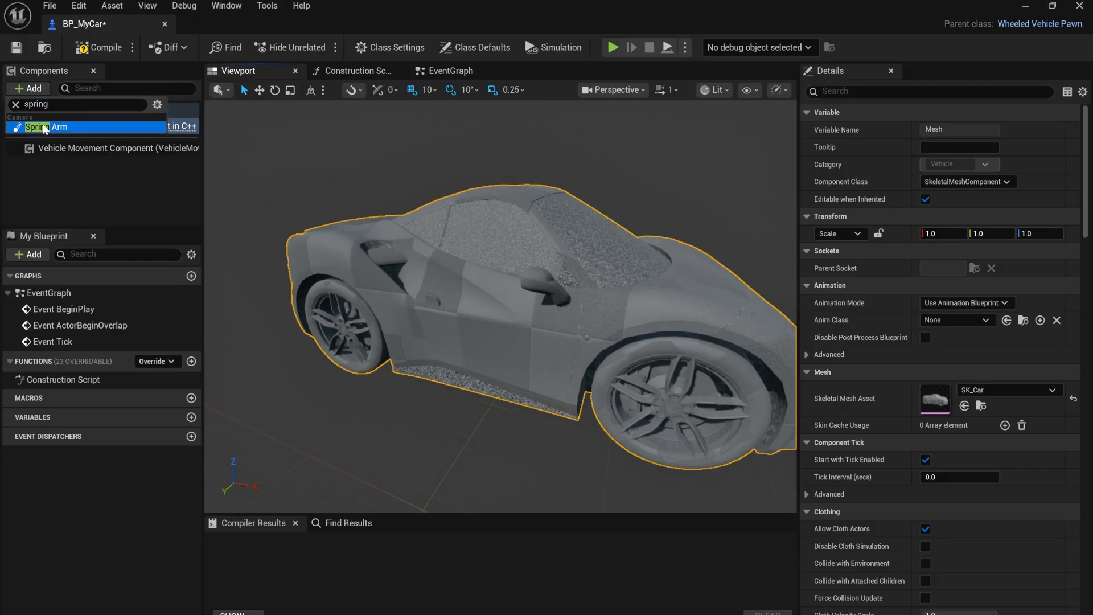
pyautogui.press('Return')
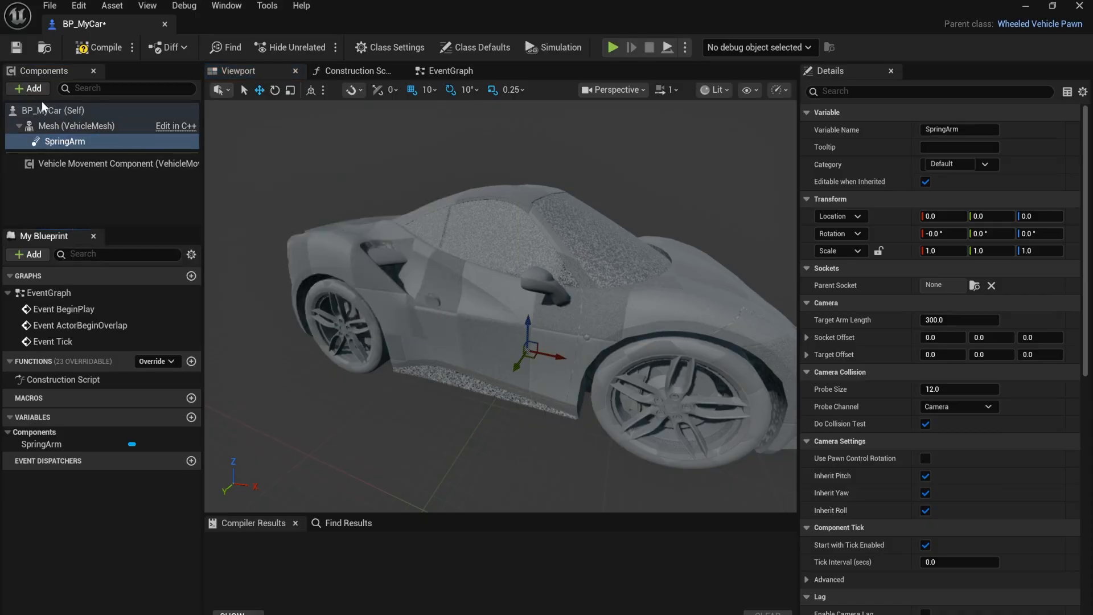
# Add a Camera component as a child of the spring arm in BP_MyCar.
pyautogui.click(32, 89)
pyautogui.write('c')
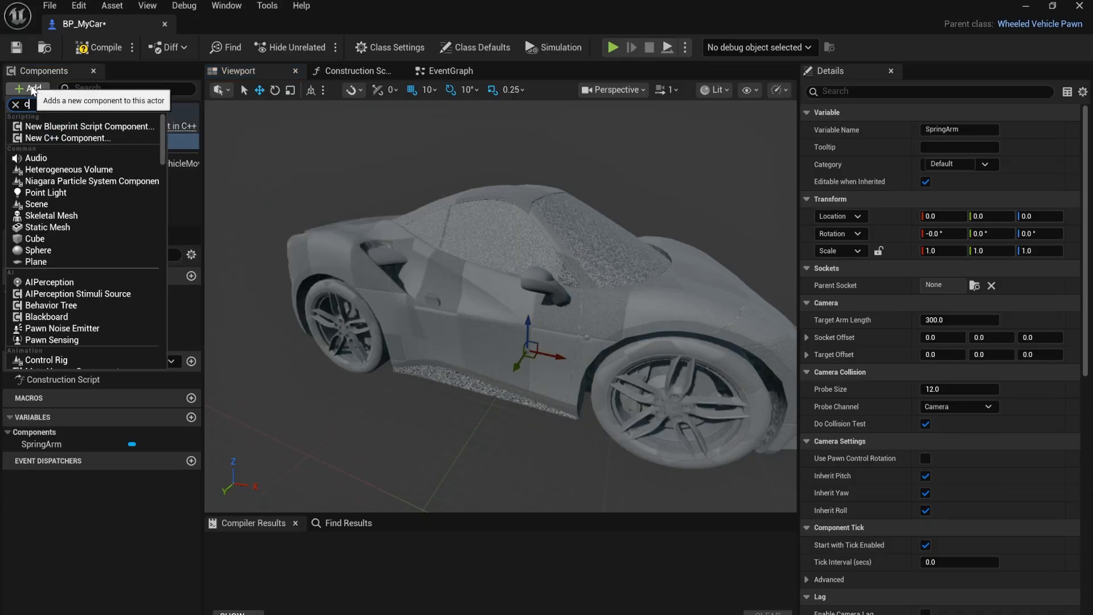
pyautogui.write('amera')
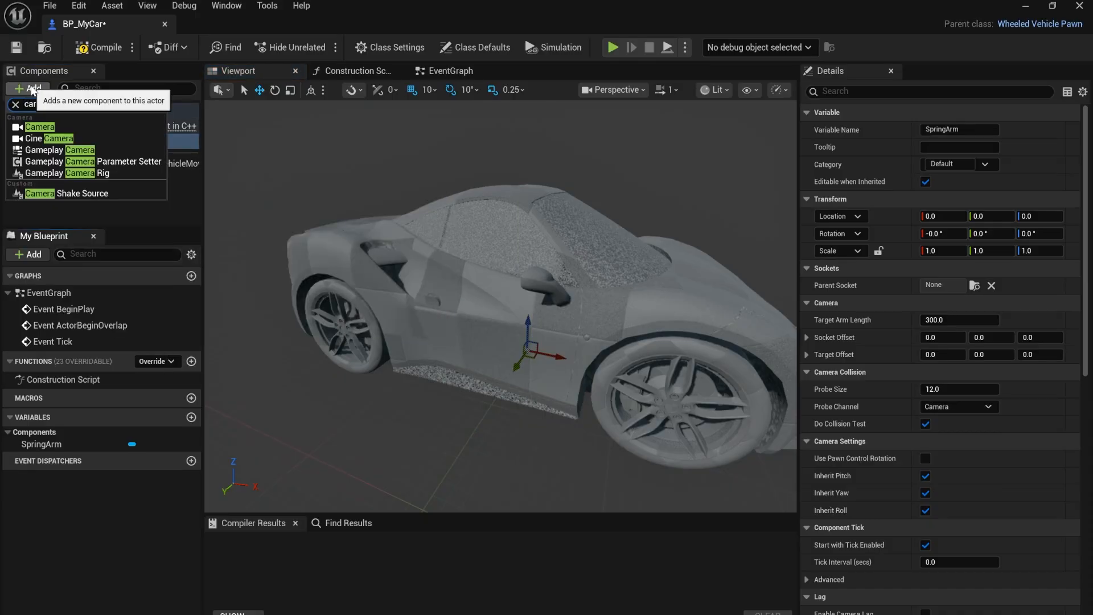
pyautogui.click(52, 129)
pyautogui.moveTo(449, 327); pyautogui.dragTo(365, 316, button='right')
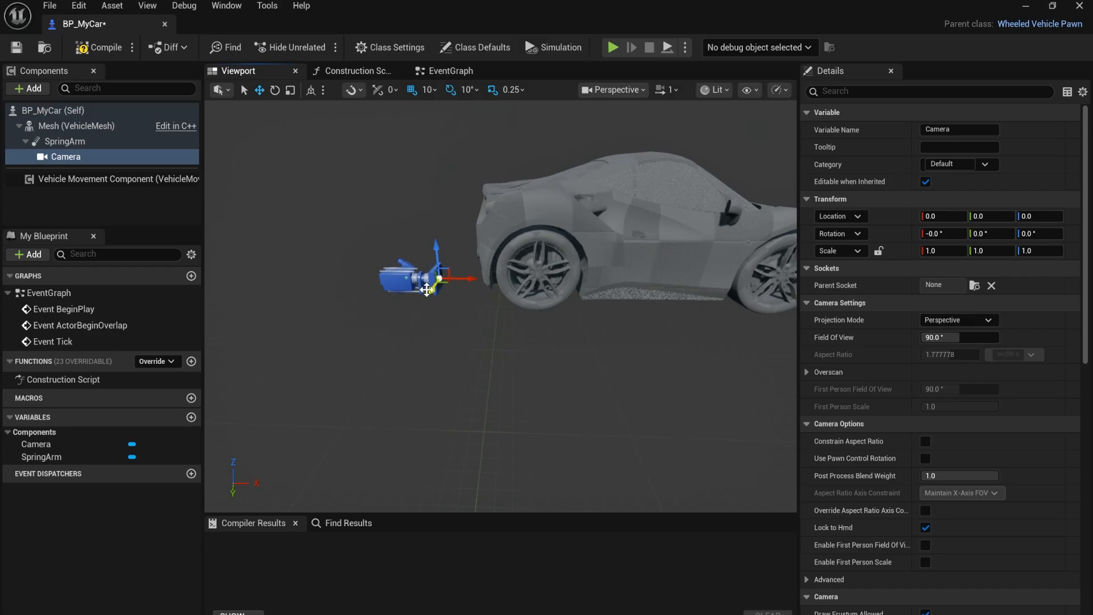
# Set the spring arm's Target Arm Length to 750.
pyautogui.click(57, 141)
pyautogui.moveTo(746, 220); pyautogui.dragTo(850, 240, button='middle')
pyautogui.click(950, 320)
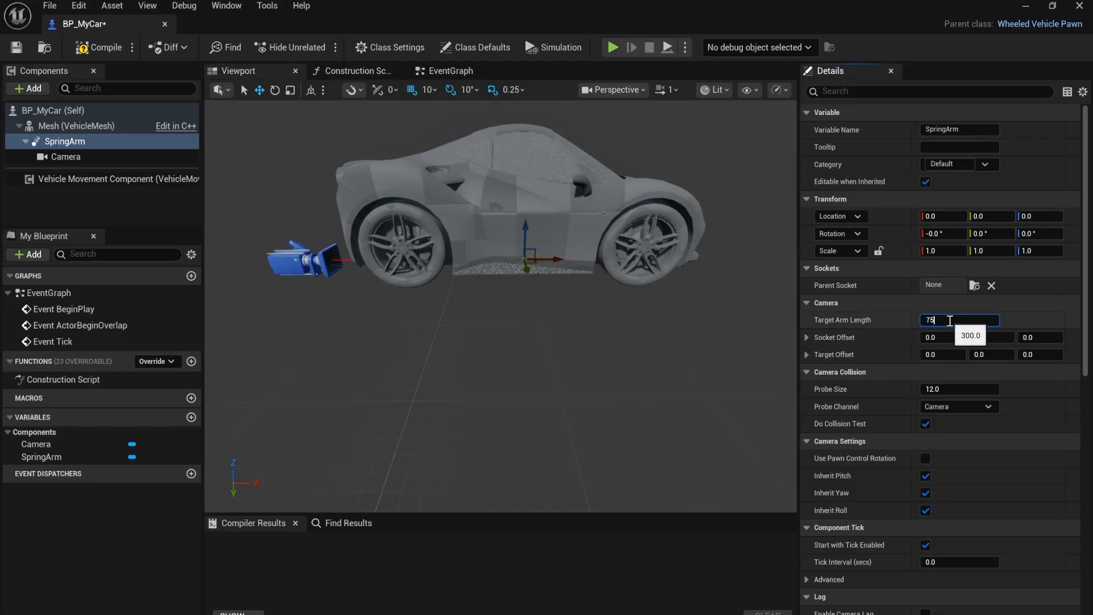
pyautogui.press('Return')
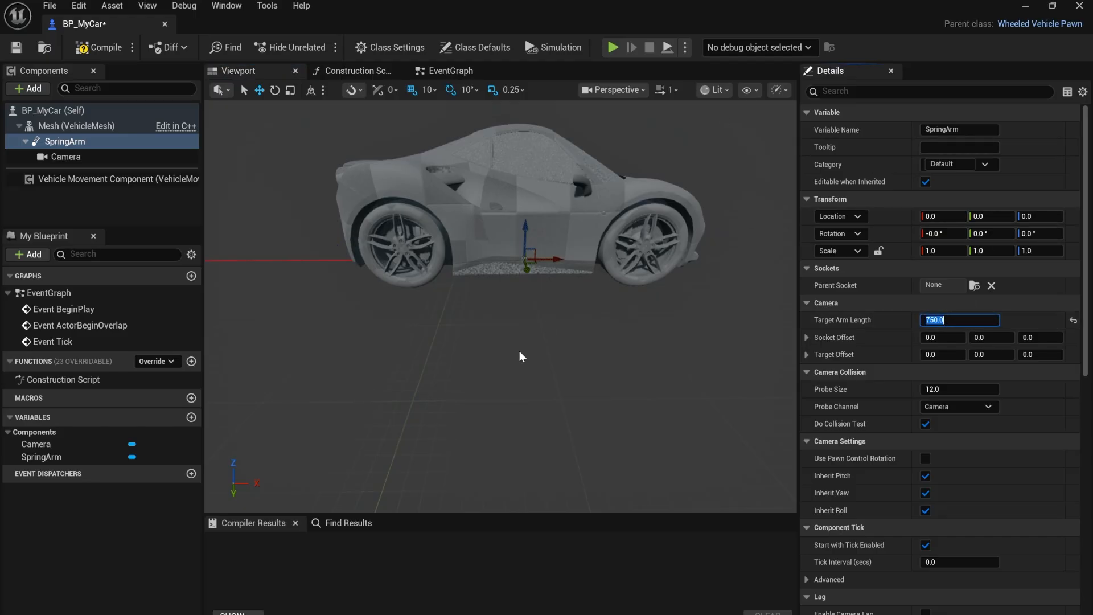
pyautogui.moveTo(519, 352); pyautogui.dragTo(466, 354, button='right')
pyautogui.press('s')
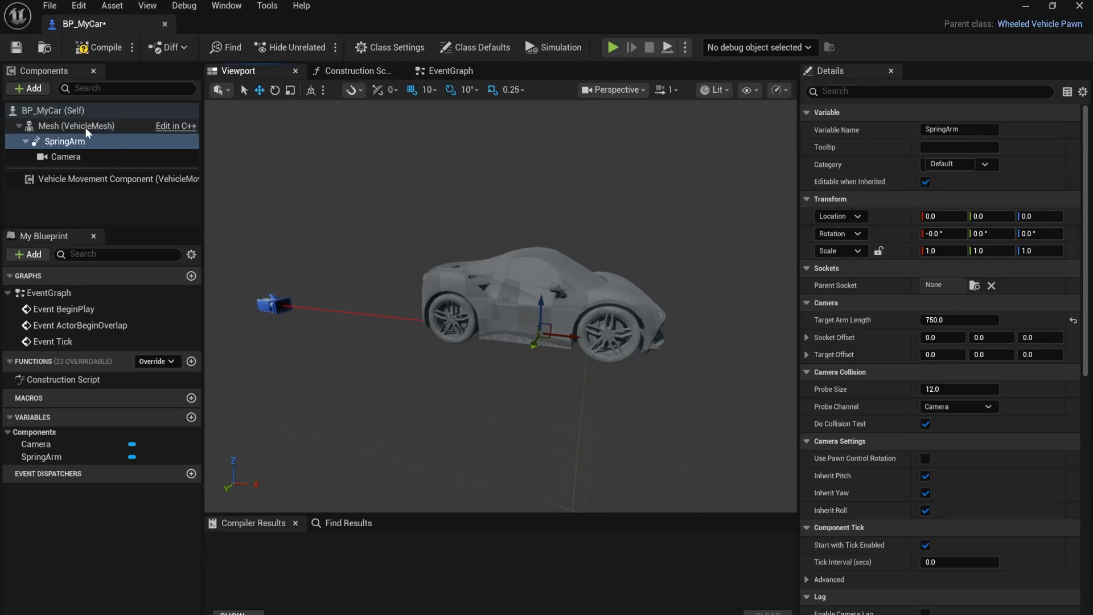
# Raise the spring arm along the vertical axis to a Z location of 80.
pyautogui.click(82, 142)
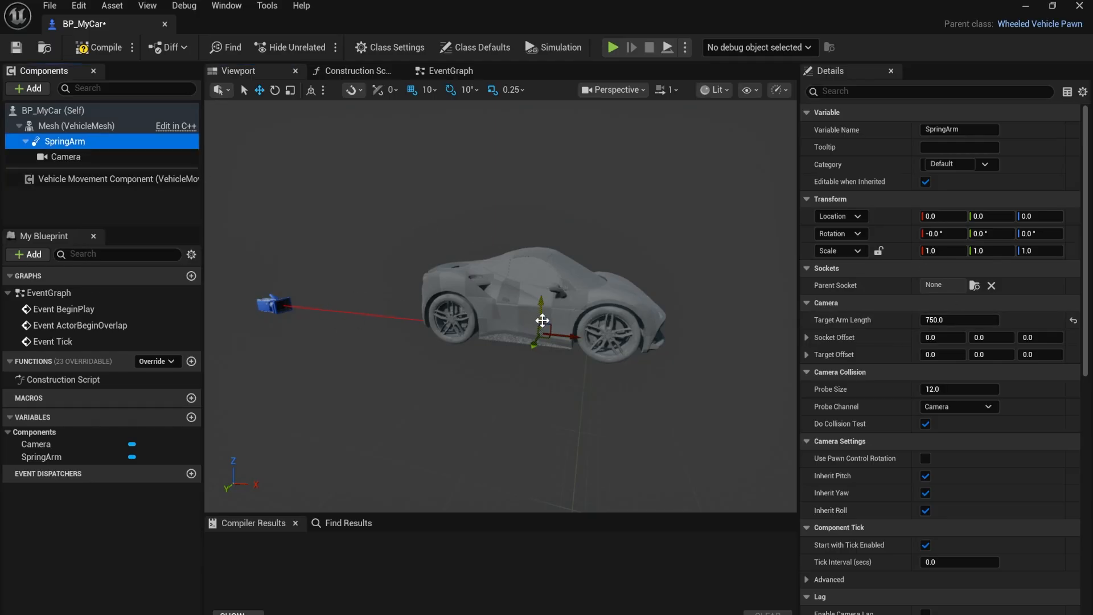
pyautogui.moveTo(542, 321); pyautogui.dragTo(542, 293)
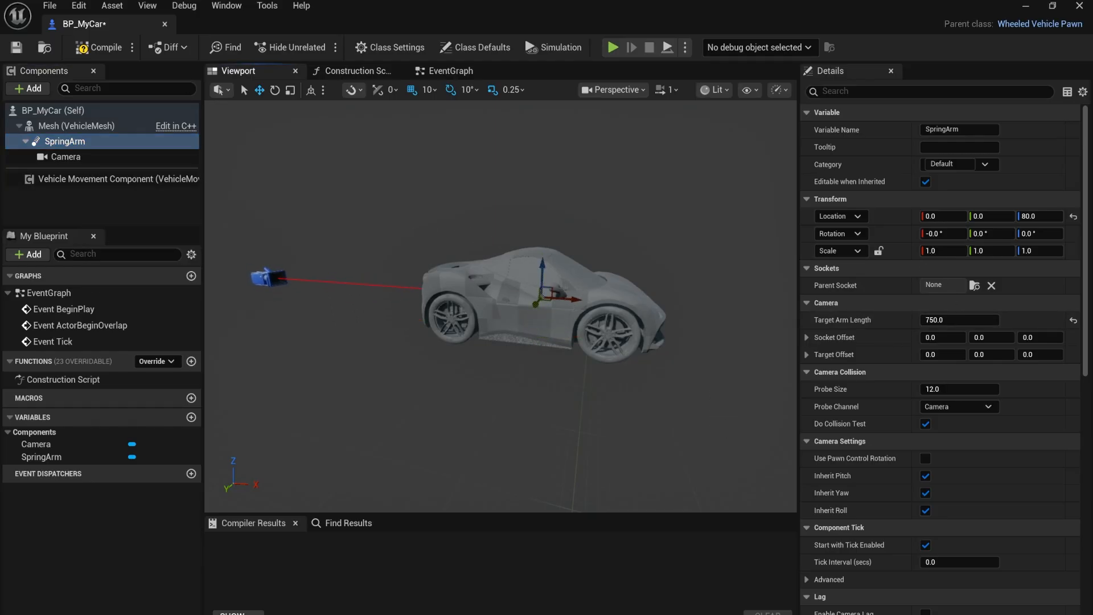
pyautogui.moveTo(542, 293); pyautogui.dragTo(561, 319, button='right')
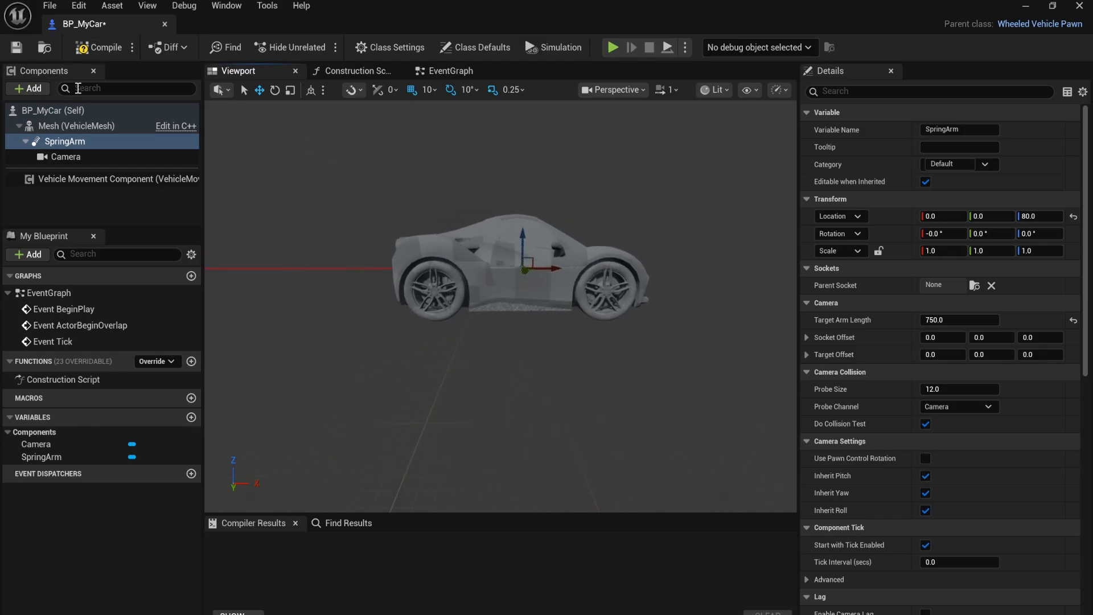
# Tilt the spring arm to a Y rotation of -20° so the camera looks down at the car, and compile BP_MyCar.
pyautogui.press('e')
pyautogui.moveTo(501, 242); pyautogui.dragTo(507, 268)
pyautogui.moveTo(371, 229); pyautogui.dragTo(390, 269, button='right')
pyautogui.press('s')
pyautogui.press('w')
pyautogui.press('e')
pyautogui.press('d')
pyautogui.press('s')
pyautogui.click(100, 48)
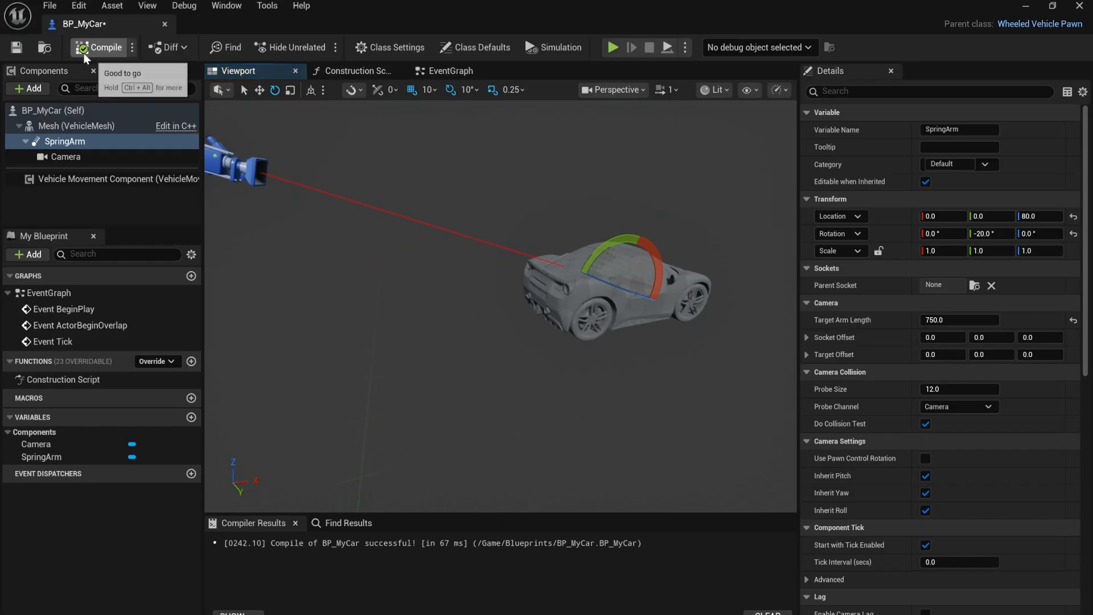
# Add a Chaos Wheeled Vehicle Movement component to BP_MyCar, keeping its default name.
pyautogui.click(35, 89)
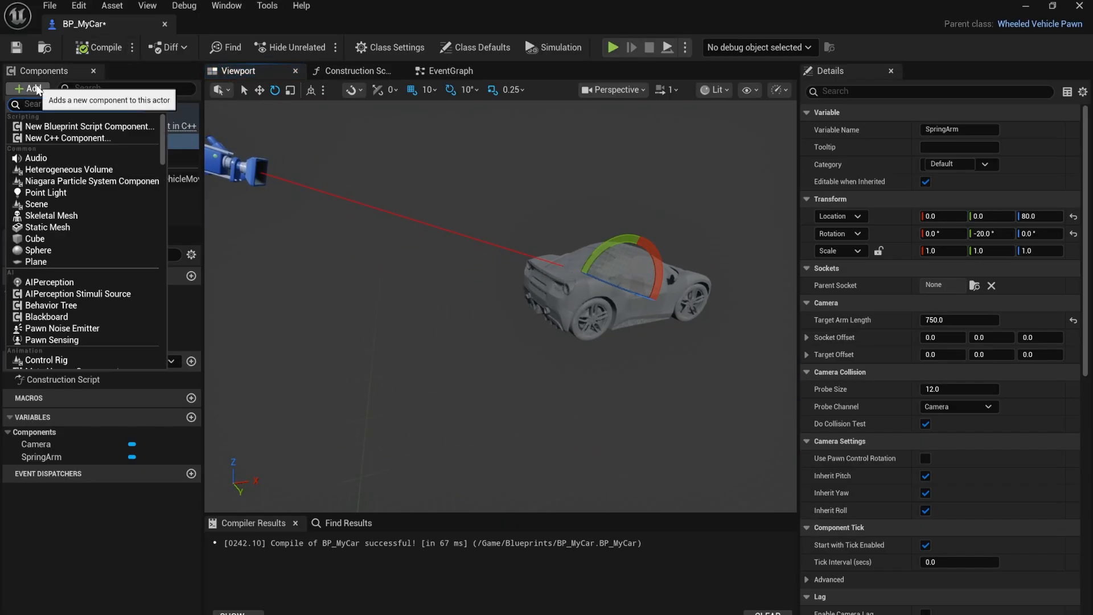
pyautogui.write('whee')
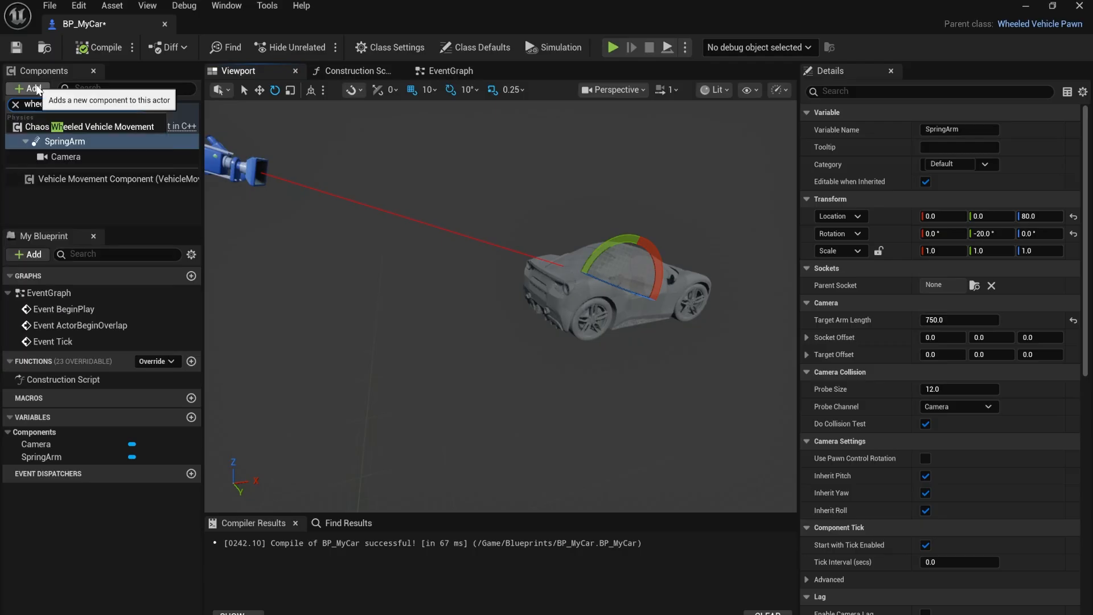
pyautogui.write('l')
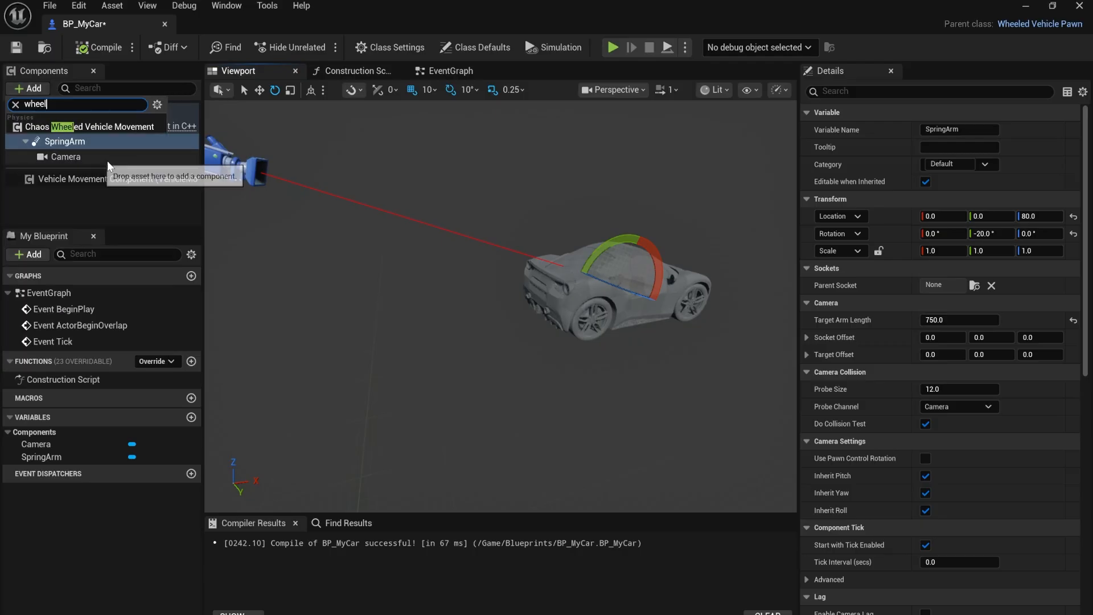
pyautogui.click(129, 127)
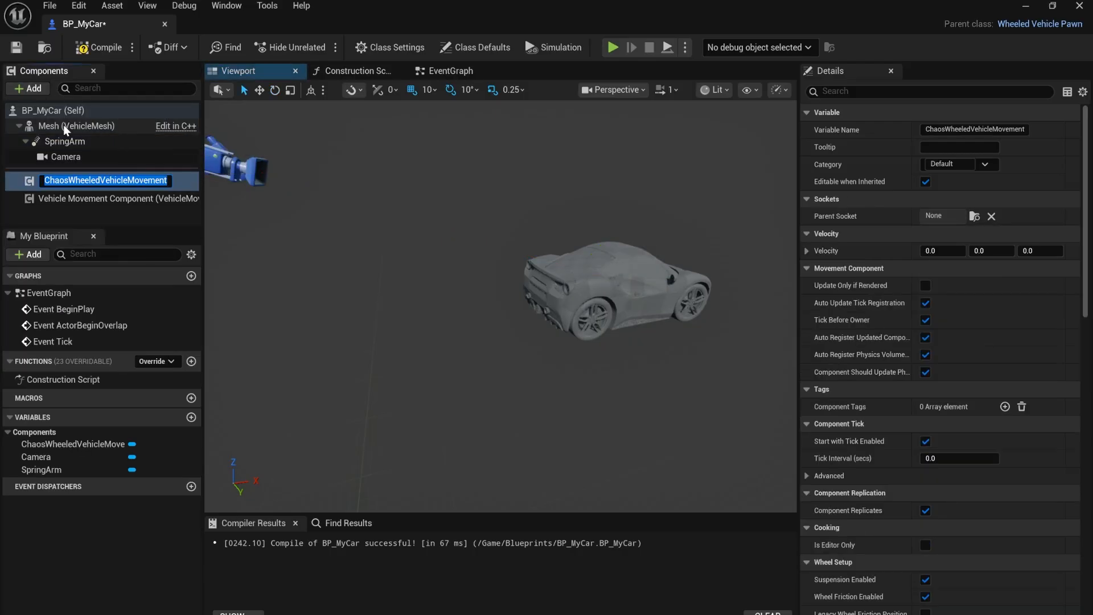
pyautogui.click(107, 213)
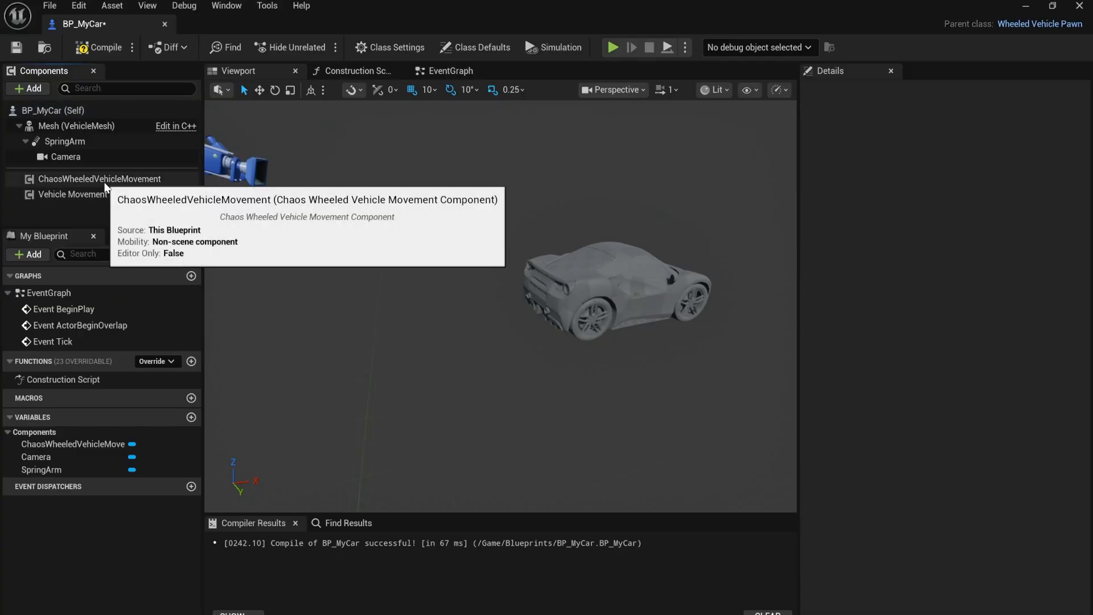
# Compile BP_MyCar and close its Blueprint editor.
pyautogui.click(100, 46)
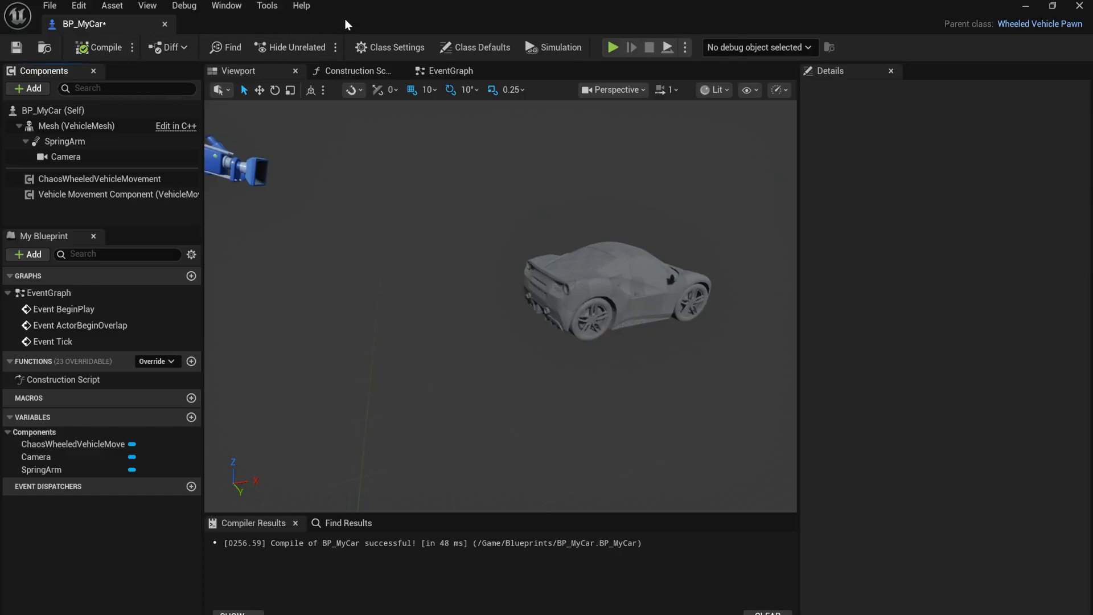
pyautogui.moveTo(361, 13); pyautogui.dragTo(308, 101)
pyautogui.click(794, 84)
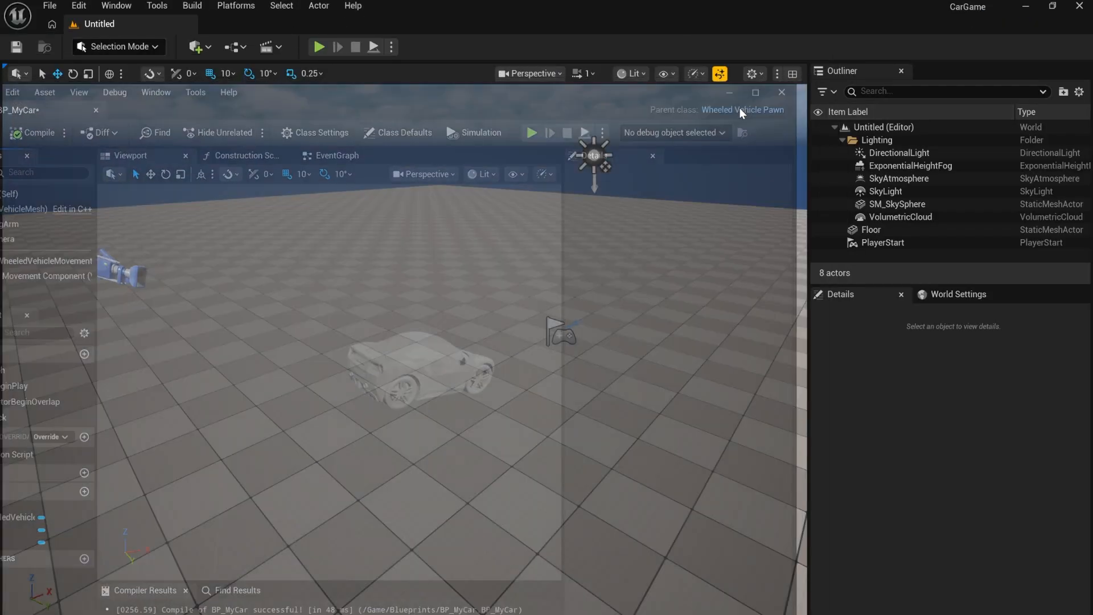
# Play the level to check which pawn spawns by default, and stop the play session.
pyautogui.moveTo(455, 333); pyautogui.dragTo(532, 356, button='right')
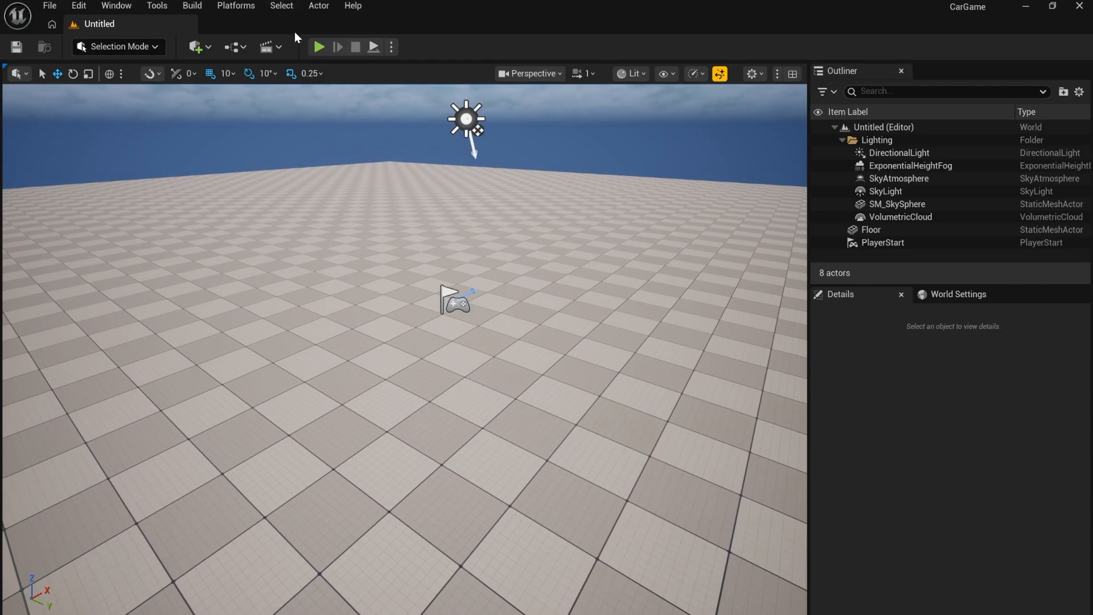
pyautogui.click(318, 48)
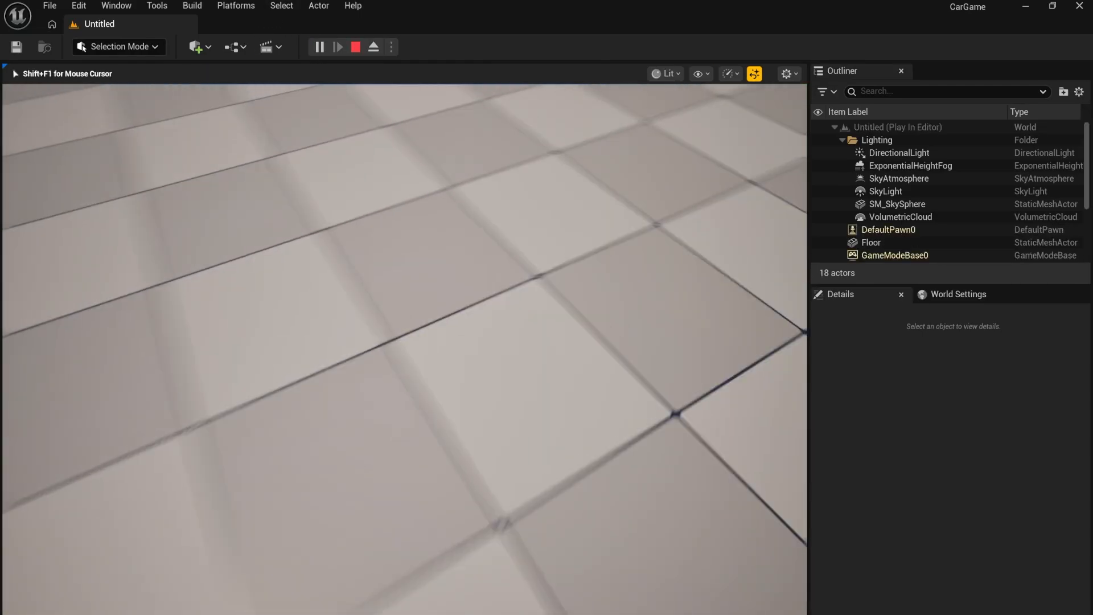
pyautogui.press('Escape')
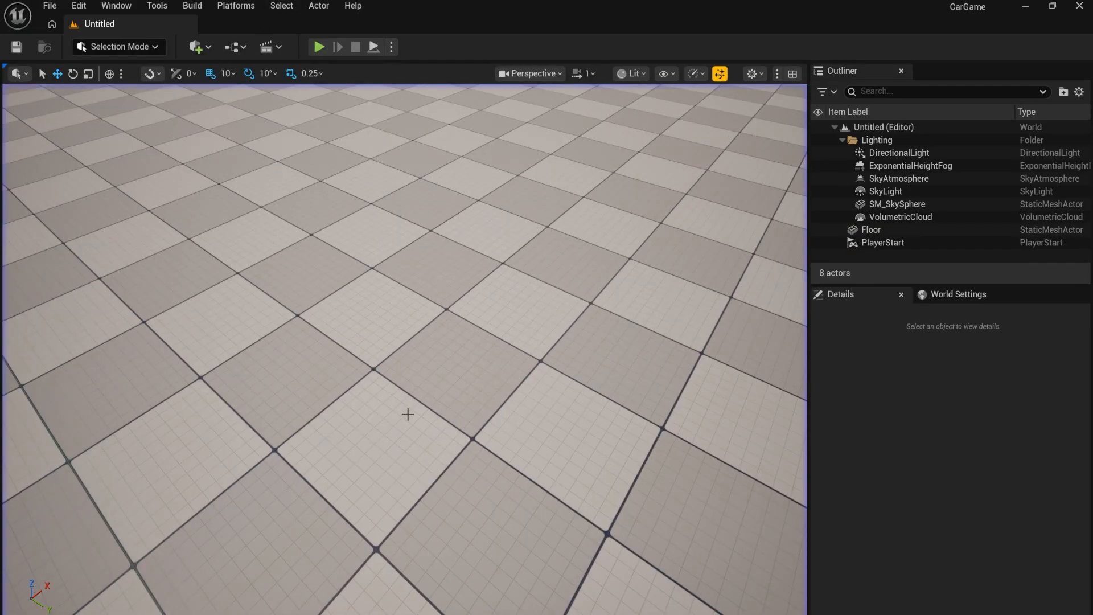
# Create a Blueprint class named GM_MyGame in the Blueprints folder, with Game Mode Base as its parent class.
pyautogui.hotkey('ctrl', 'space')
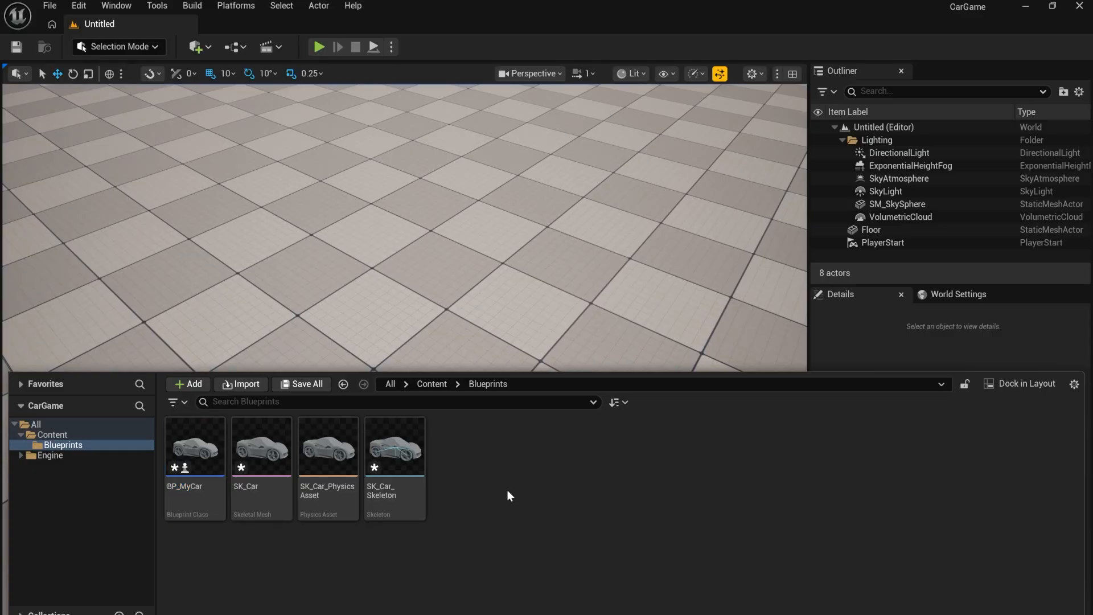
pyautogui.rightClick(469, 482)
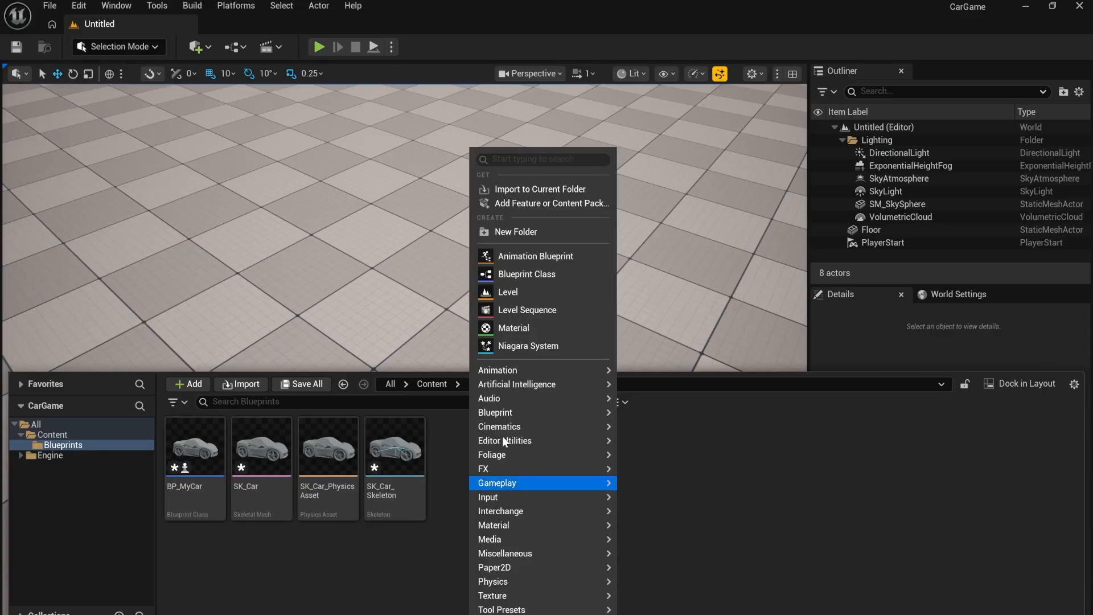
pyautogui.click(531, 276)
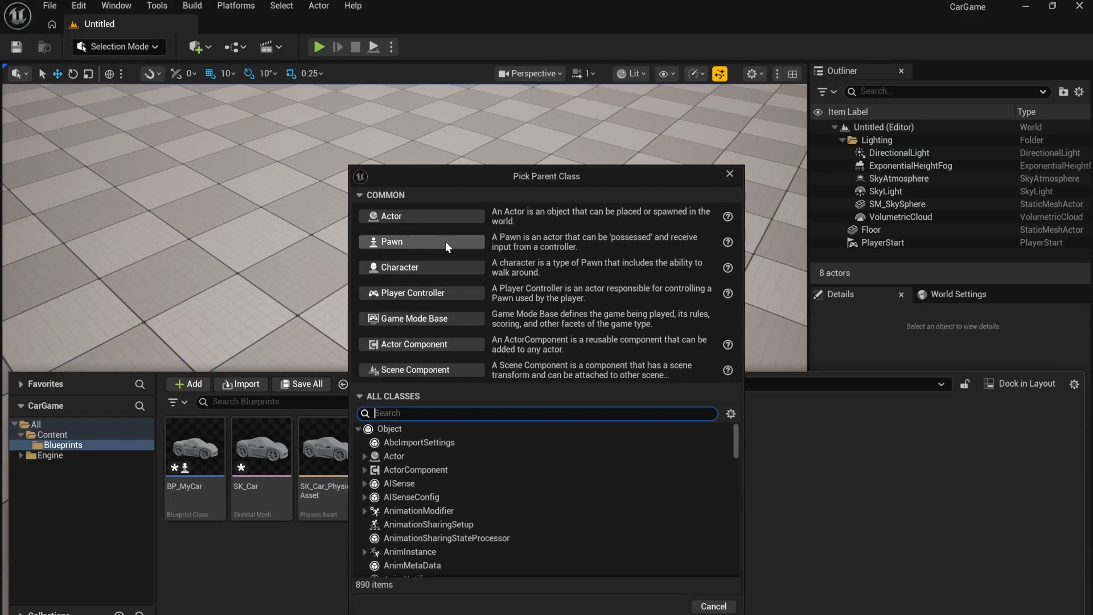
pyautogui.click(439, 318)
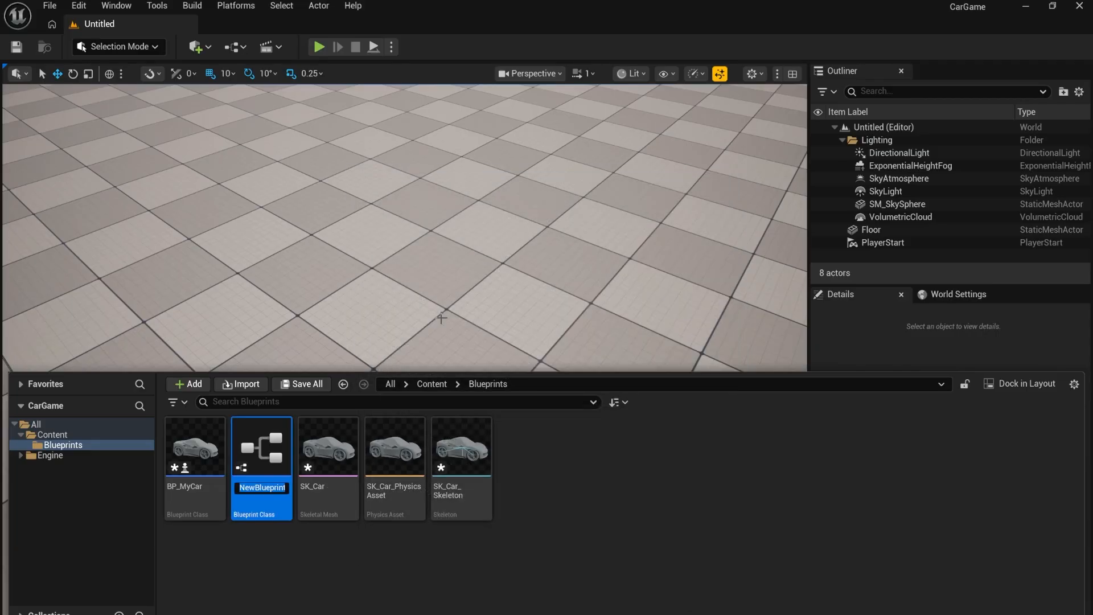
pyautogui.write('GM_MyGame')
pyautogui.press('Return')
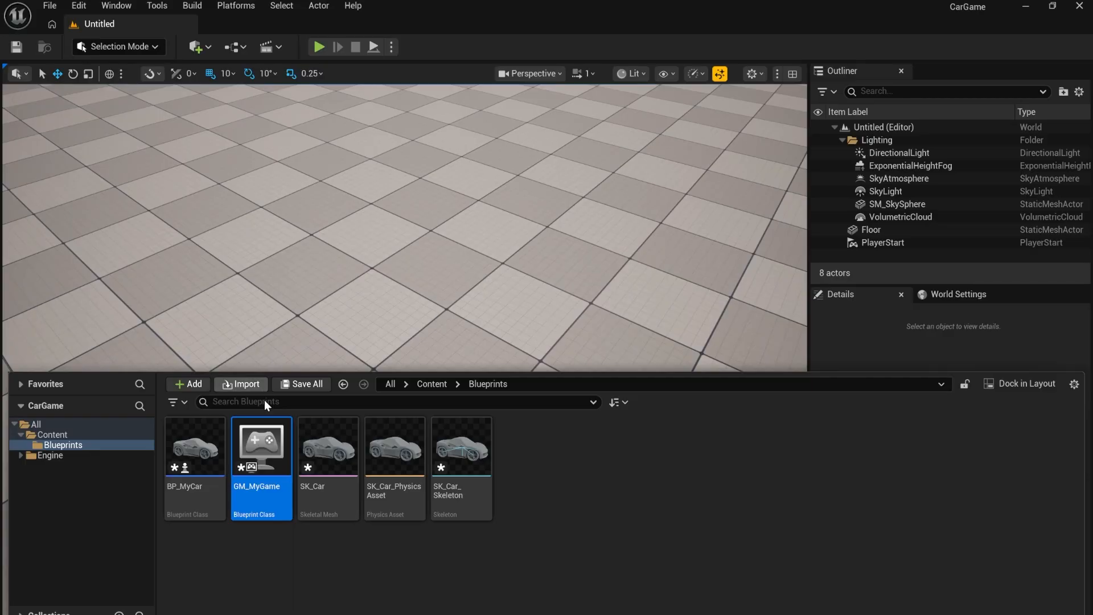
# Open GM_MyGame and assign BP_MyCar as its Default Pawn Class.
pyautogui.doubleClick(252, 454)
pyautogui.moveTo(511, 23); pyautogui.dragTo(510, 2)
pyautogui.hotkey('ctrl', 'space')
pyautogui.moveTo(203, 495); pyautogui.dragTo(951, 301)
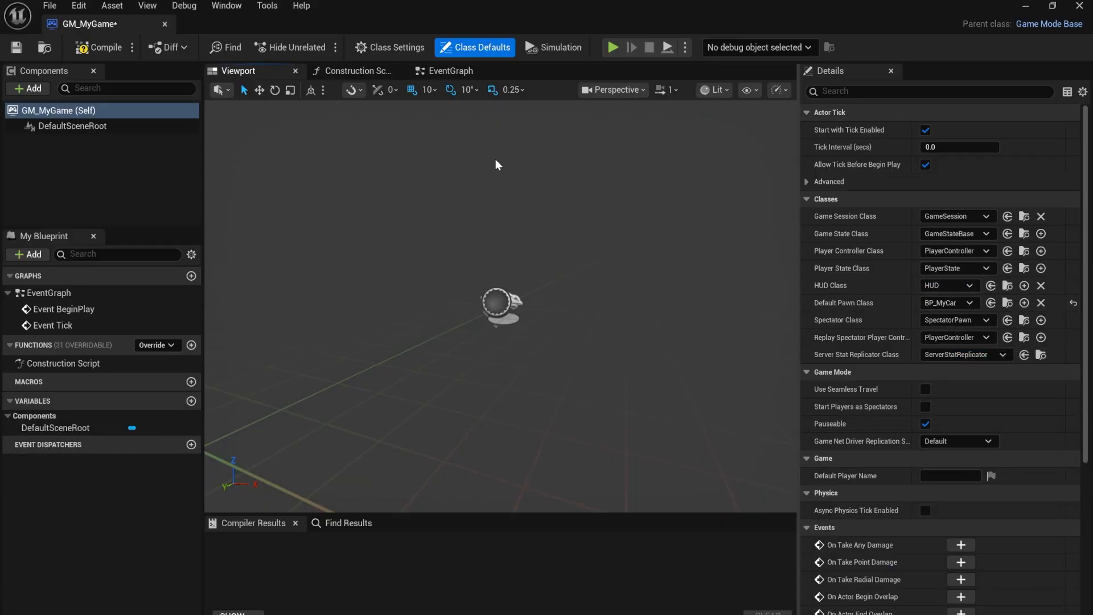
# Compile GM_MyGame and close its Blueprint editor.
pyautogui.click(105, 44)
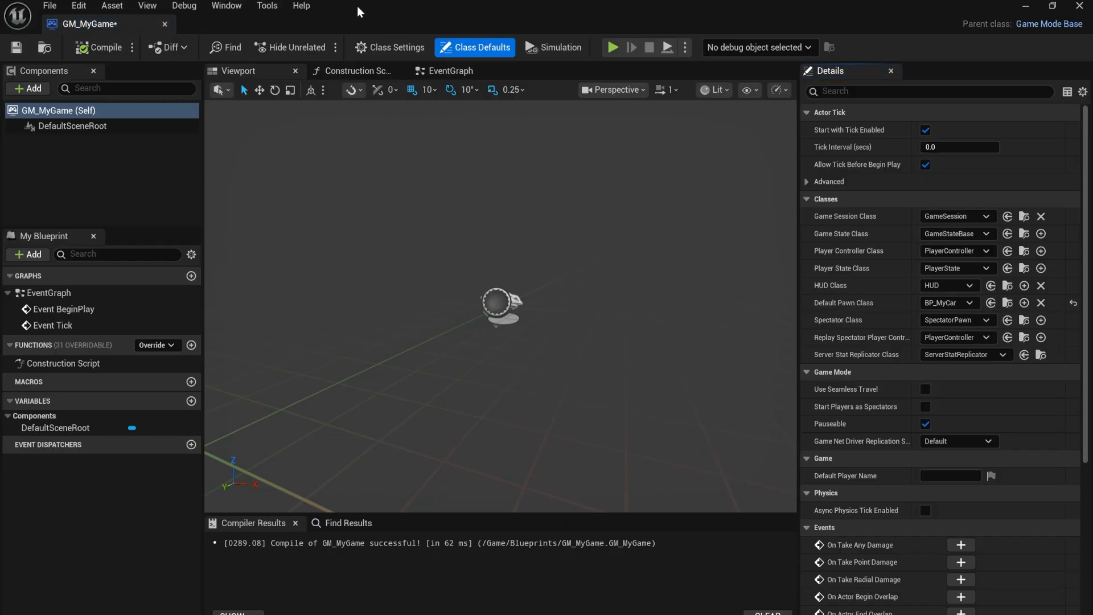
pyautogui.moveTo(357, 6); pyautogui.dragTo(291, 120)
pyautogui.click(801, 111)
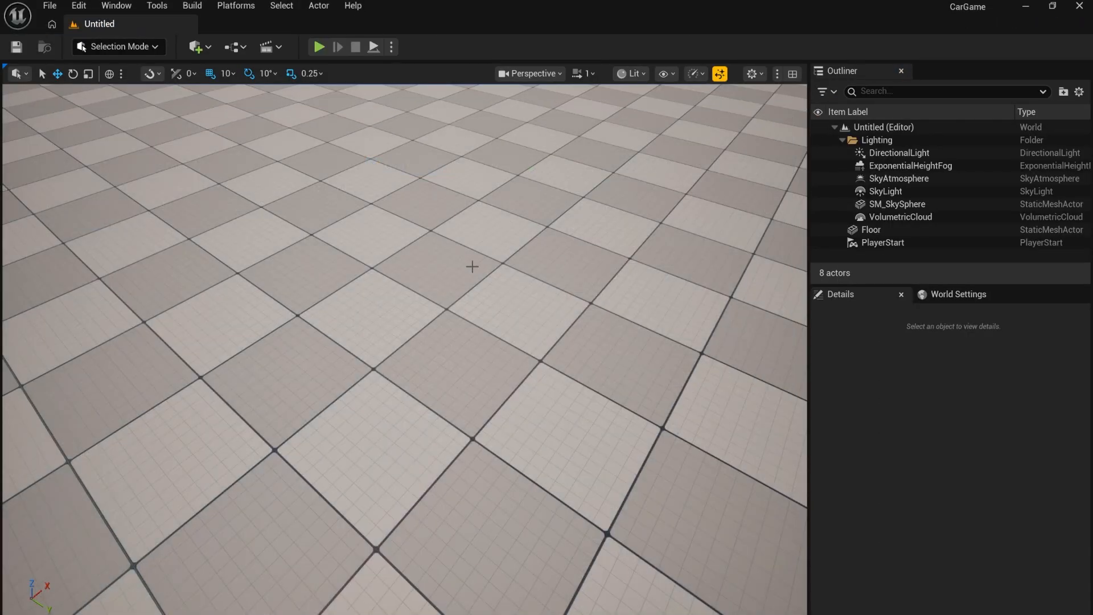
# Set the project's Default GameMode to GM_MyGame in the Project Settings and close them.
pyautogui.click(79, 7)
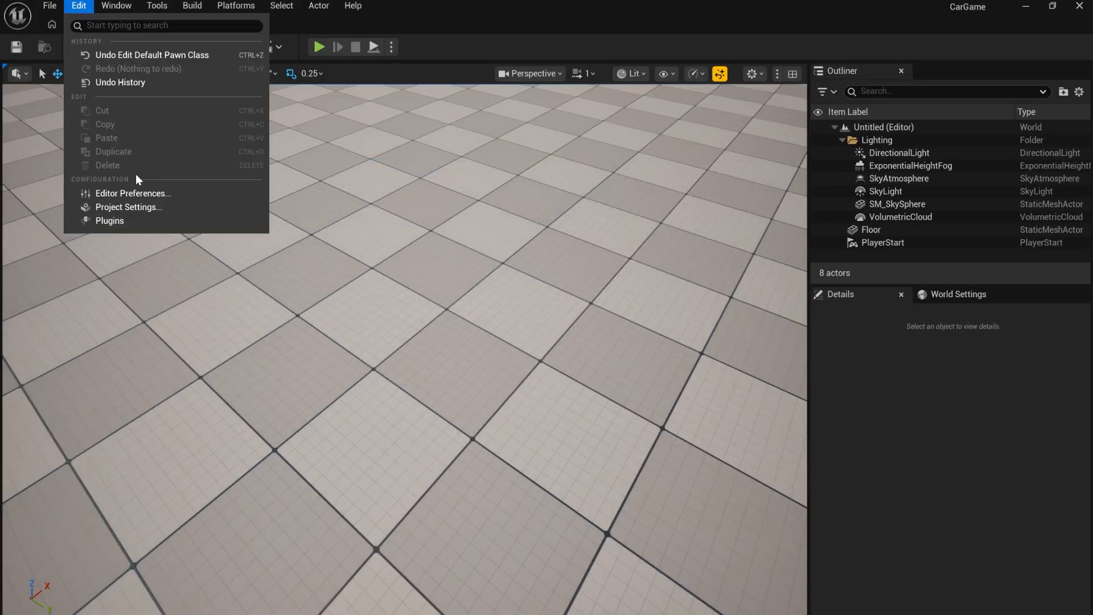
pyautogui.click(168, 205)
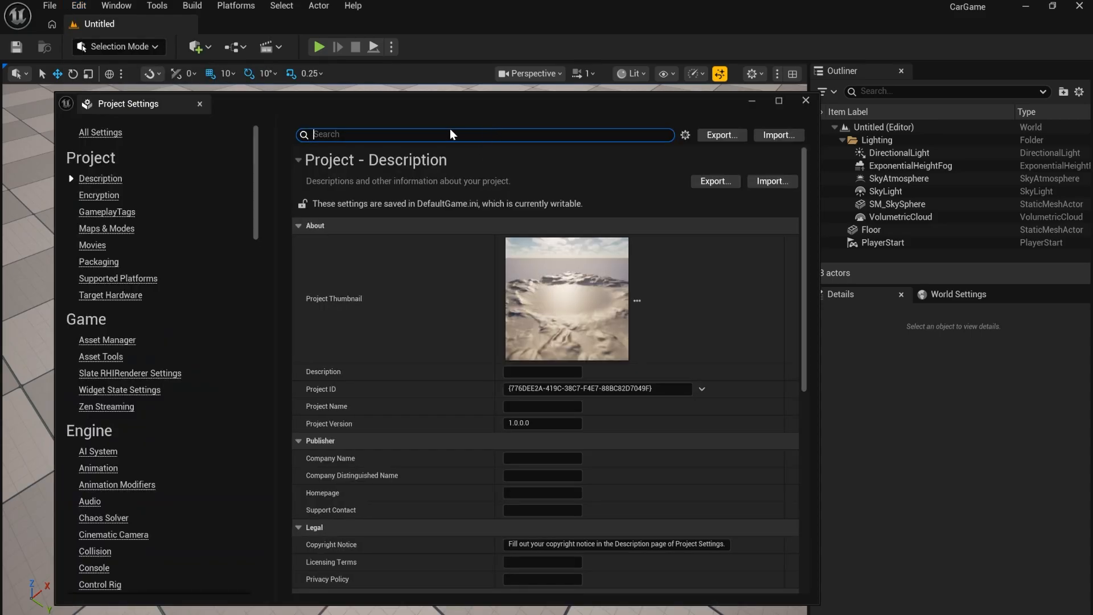
pyautogui.write('gam')
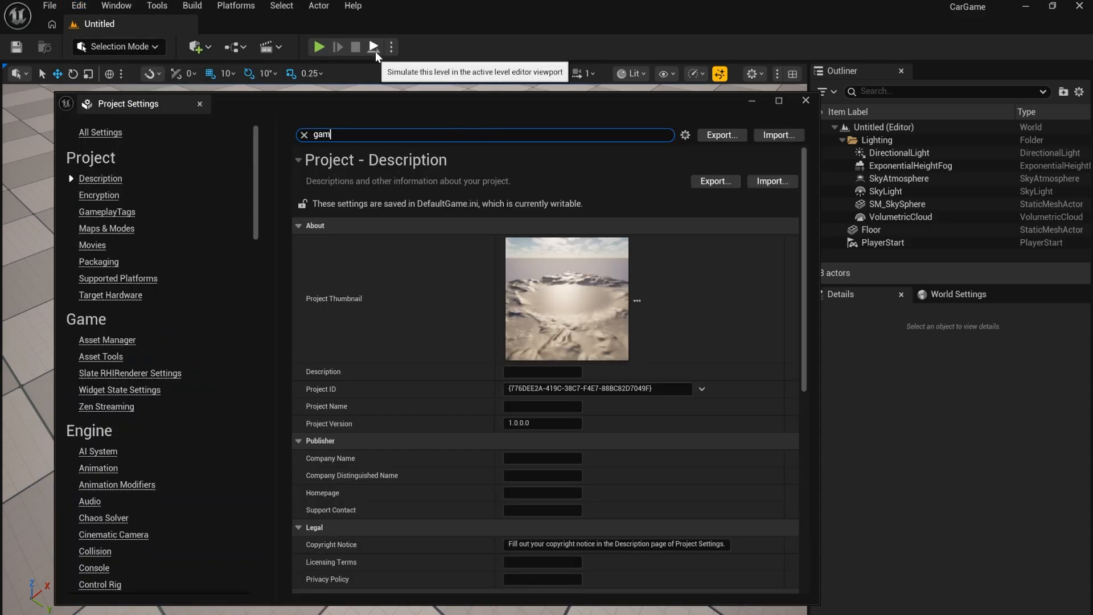
pyautogui.write('e mode')
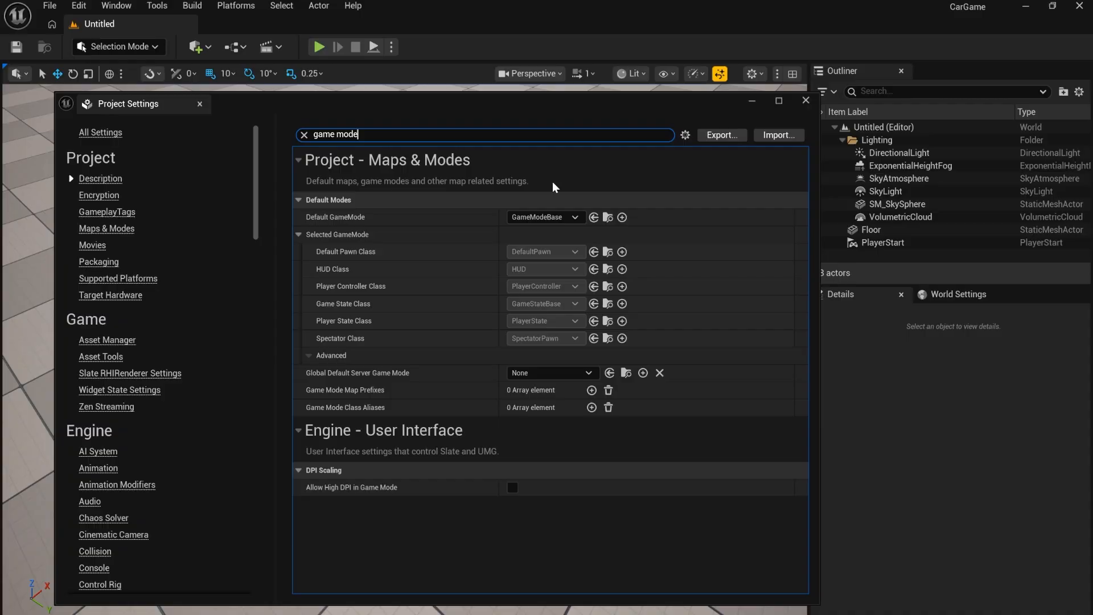
pyautogui.click(542, 218)
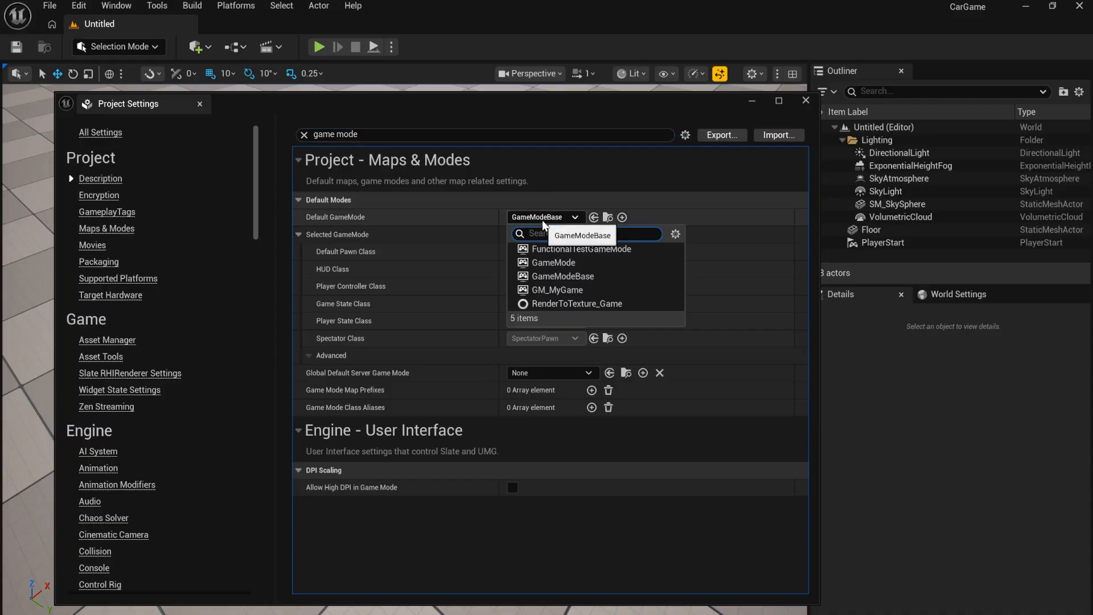
pyautogui.click(577, 290)
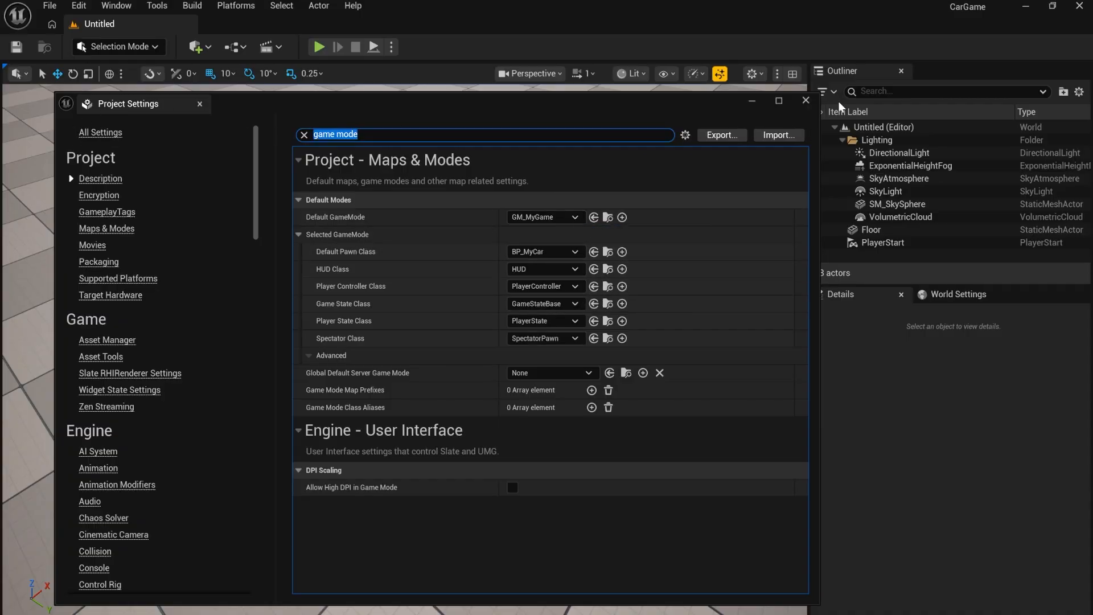
pyautogui.click(804, 102)
# Test-play the level to check how the car spawns, and stop the session.
pyautogui.click(319, 47)
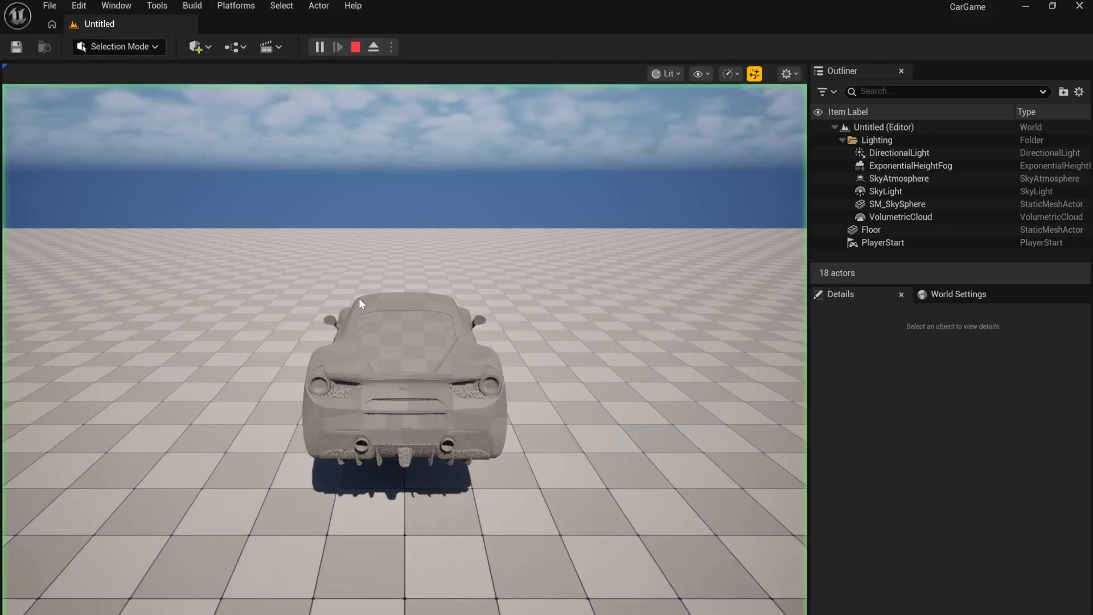
pyautogui.press('Escape')
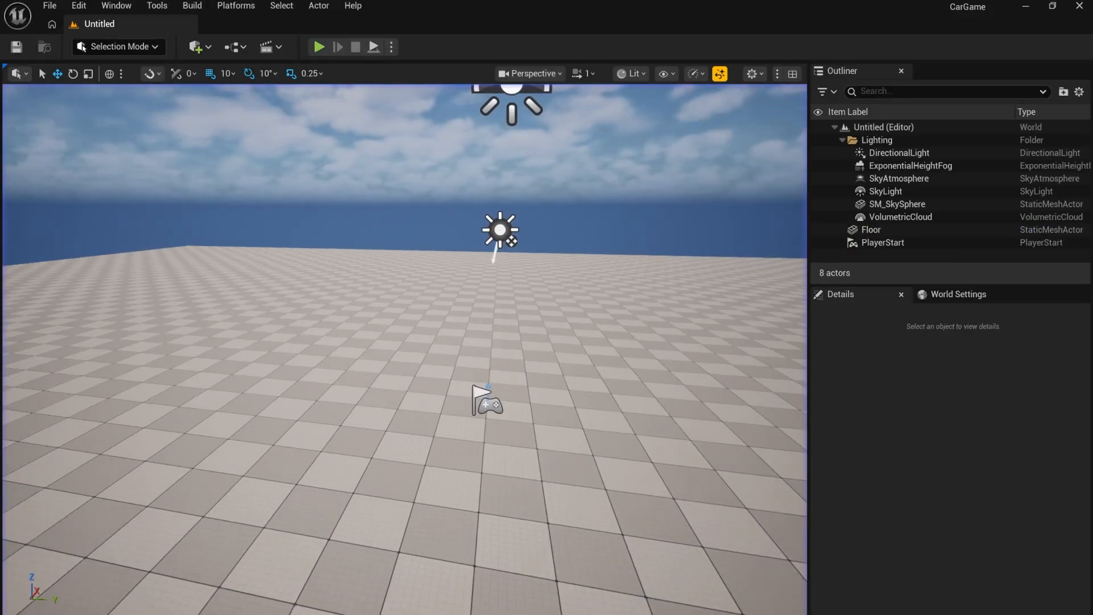
# Lower the PlayerStart to a Z location of 62 and test-play the level.
pyautogui.moveTo(376, 420); pyautogui.dragTo(526, 351, button='right')
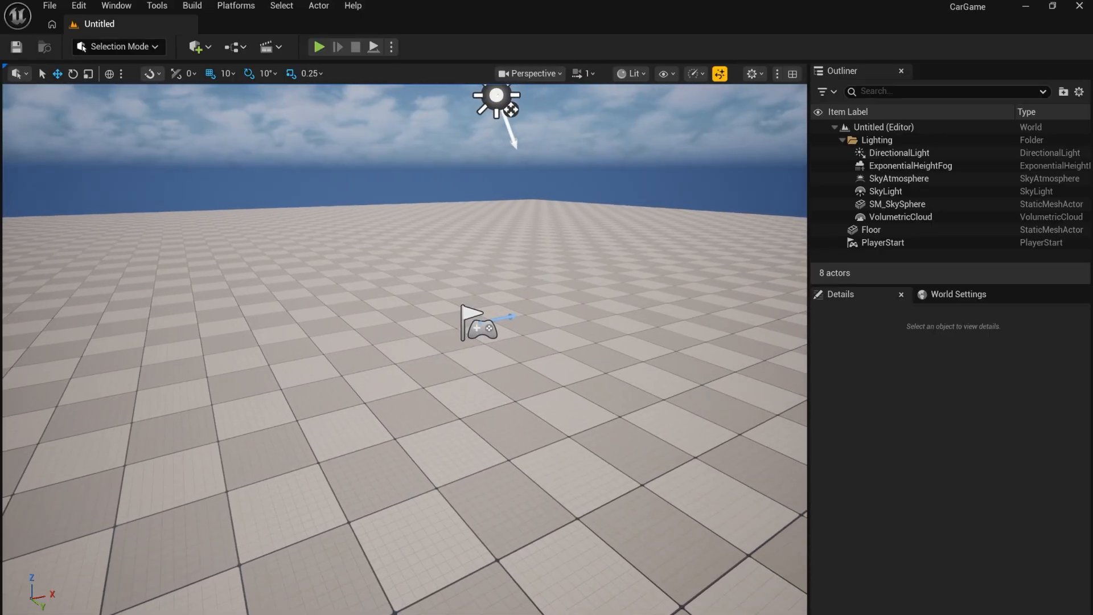
pyautogui.click(466, 311)
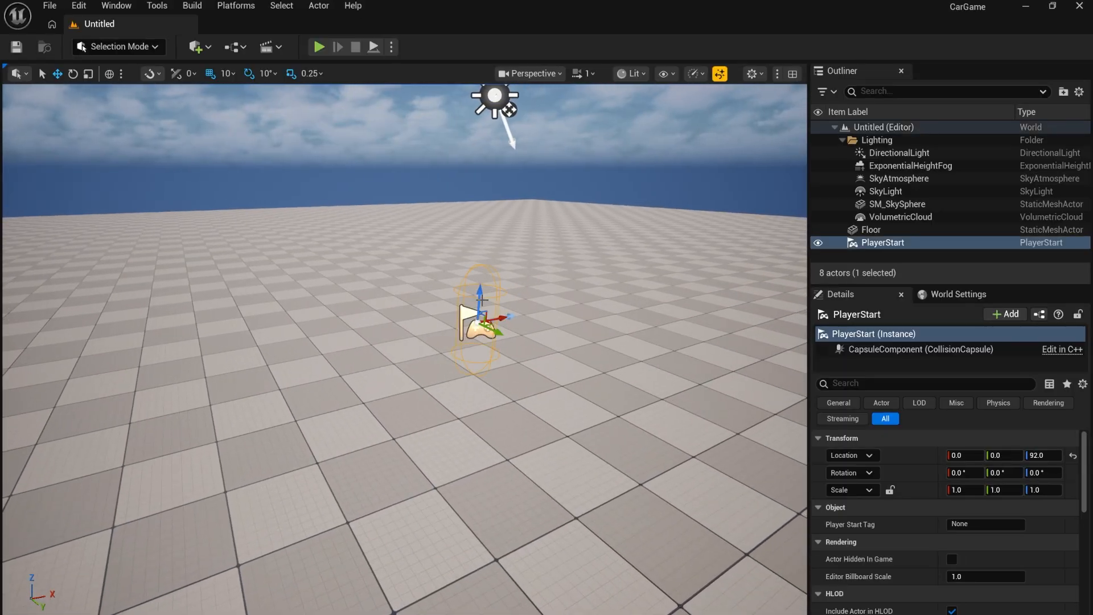
pyautogui.moveTo(479, 299); pyautogui.dragTo(479, 319)
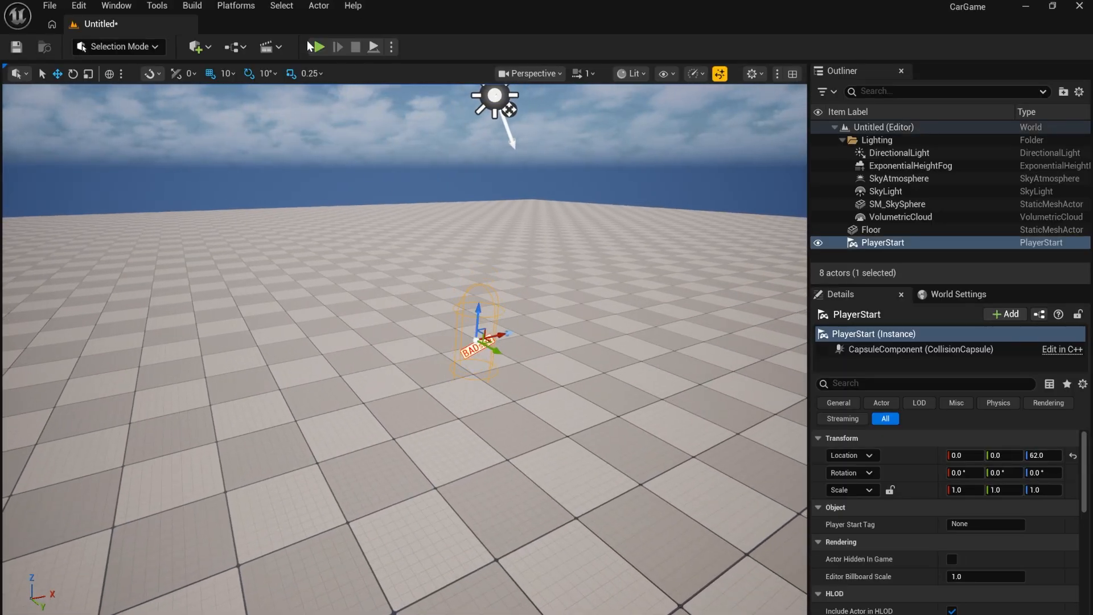
pyautogui.click(318, 48)
pyautogui.press('Escape')
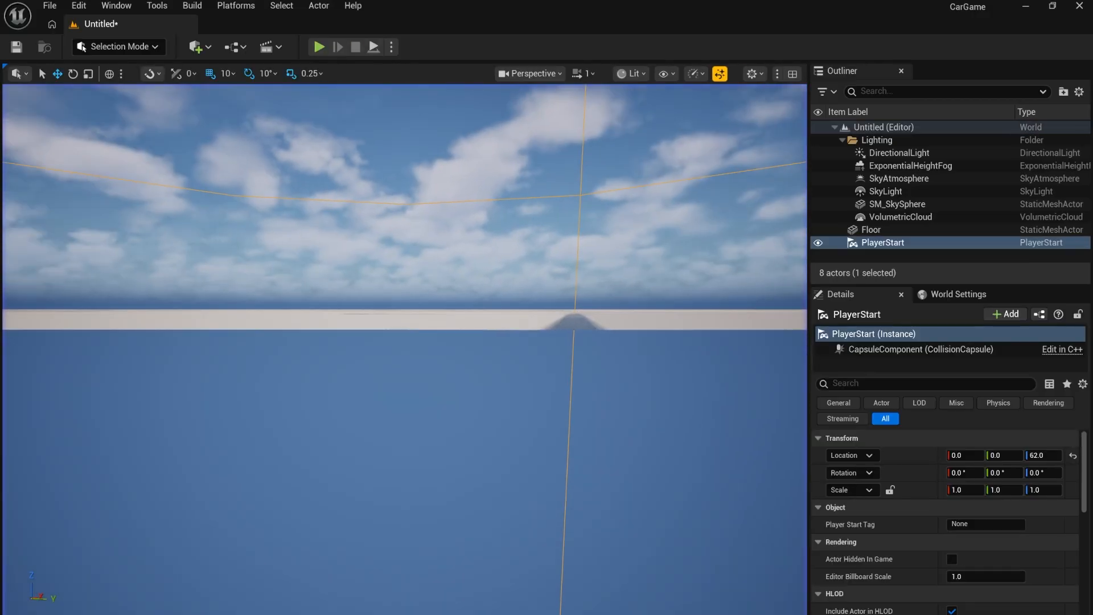
# Raise the PlayerStart to a Z location of 112, test-playing the level in between.
pyautogui.moveTo(403, 333); pyautogui.dragTo(261, 307, button='right')
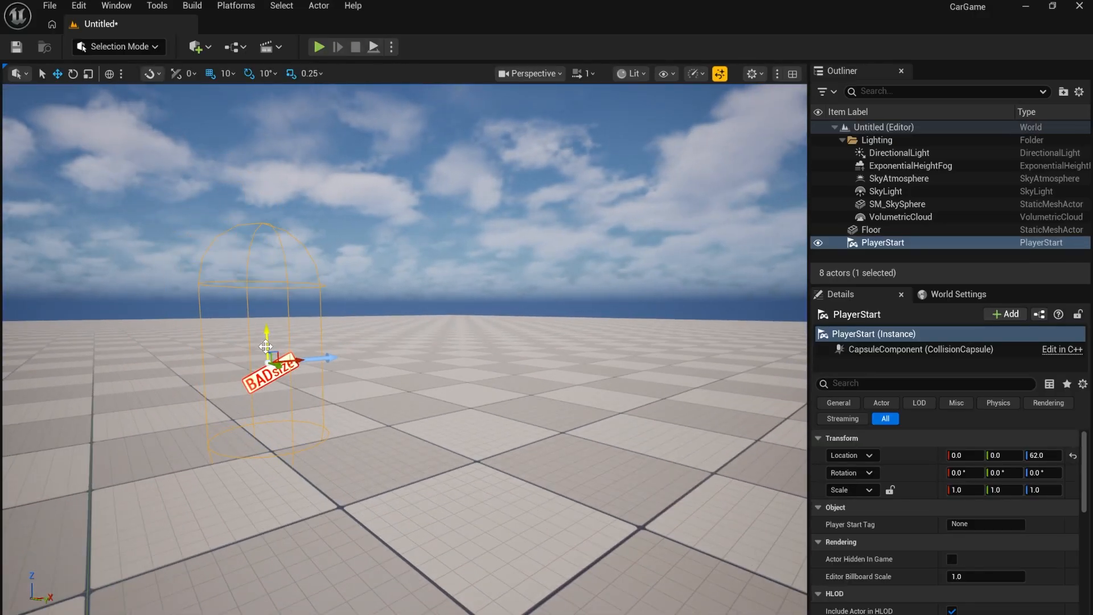
pyautogui.moveTo(267, 350); pyautogui.dragTo(267, 324)
pyautogui.click(318, 48)
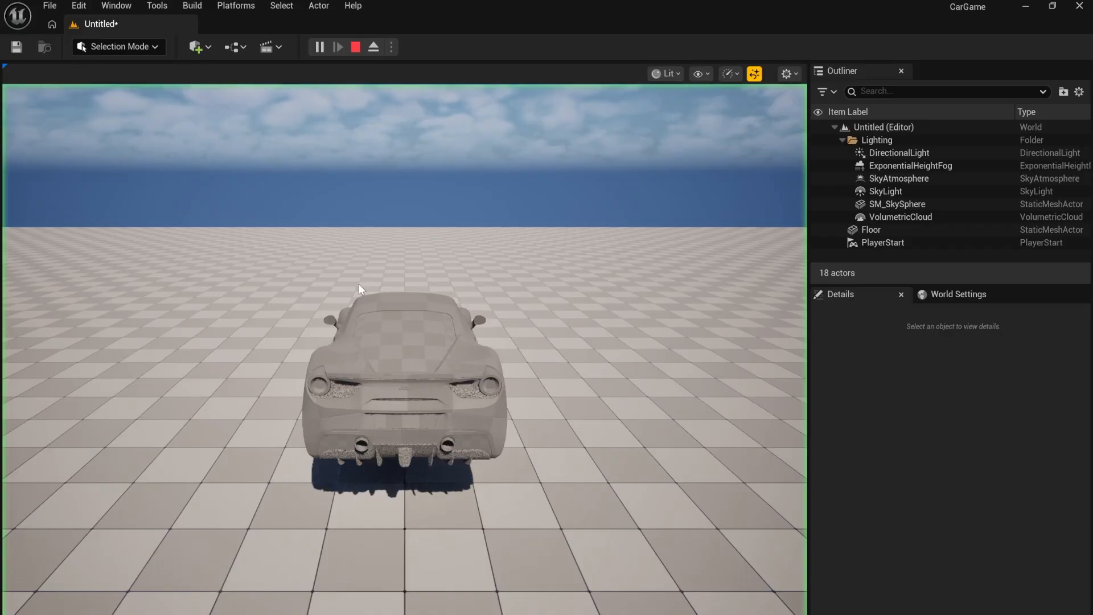
pyautogui.press('Escape')
pyautogui.moveTo(425, 434); pyautogui.dragTo(333, 430, button='right')
pyautogui.moveTo(541, 404); pyautogui.dragTo(541, 388)
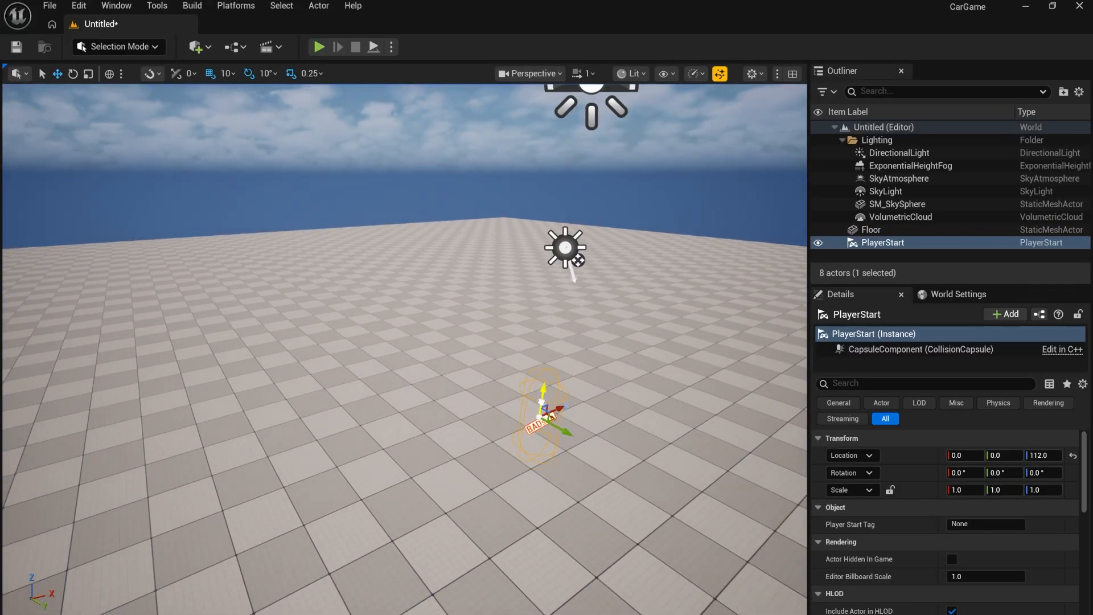
# Open the BP_MyCar Blueprint, select its Mesh component and dock the editor beside the level in the main window.
pyautogui.moveTo(467, 459); pyautogui.dragTo(488, 397, button='right')
pyautogui.hotkey('ctrl', 'space')
pyautogui.click(176, 464)
pyautogui.doubleClick(176, 465)
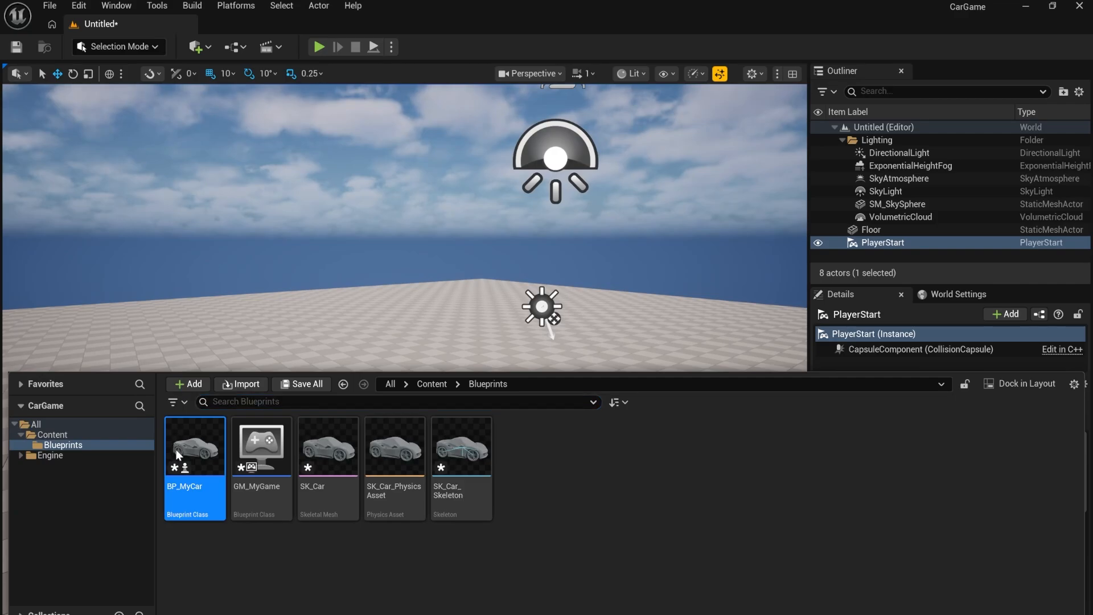
pyautogui.click(186, 129)
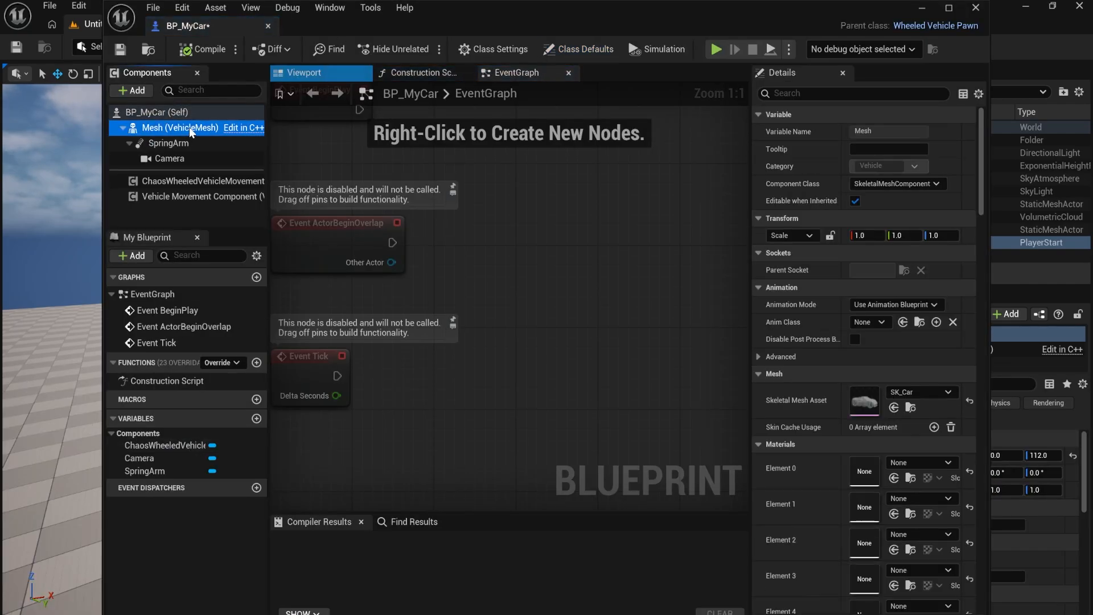
pyautogui.moveTo(610, 19); pyautogui.dragTo(598, 1)
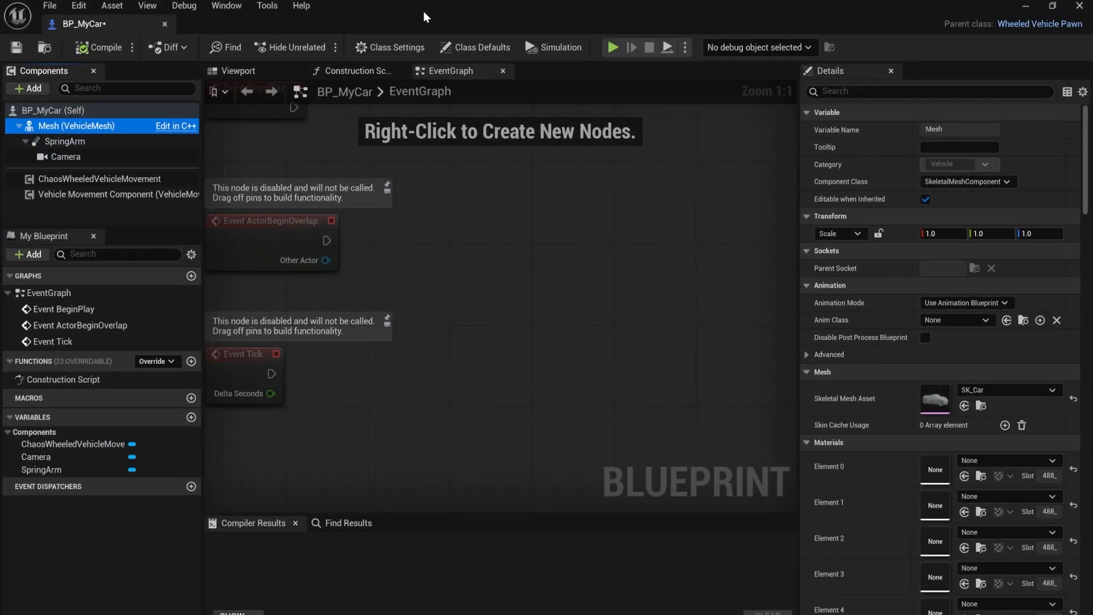
pyautogui.moveTo(423, 12); pyautogui.dragTo(292, 76)
pyautogui.moveTo(153, 75); pyautogui.dragTo(263, 26)
# Enable Simulate Physics on BP_MyCar's Mesh component and compile the Blueprint.
pyautogui.click(869, 93)
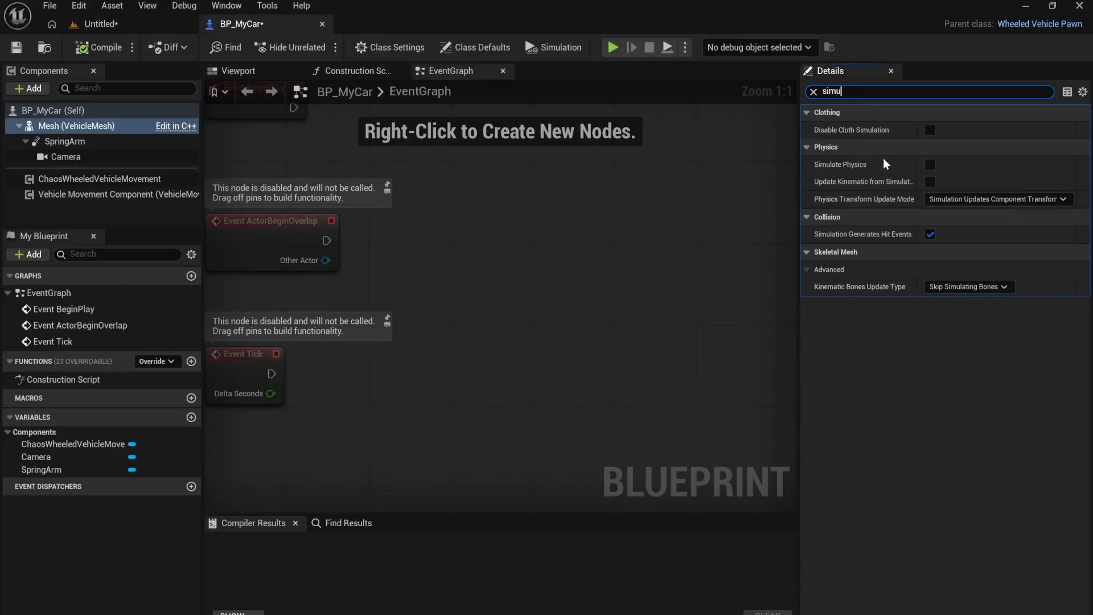
pyautogui.click(933, 168)
pyautogui.click(99, 47)
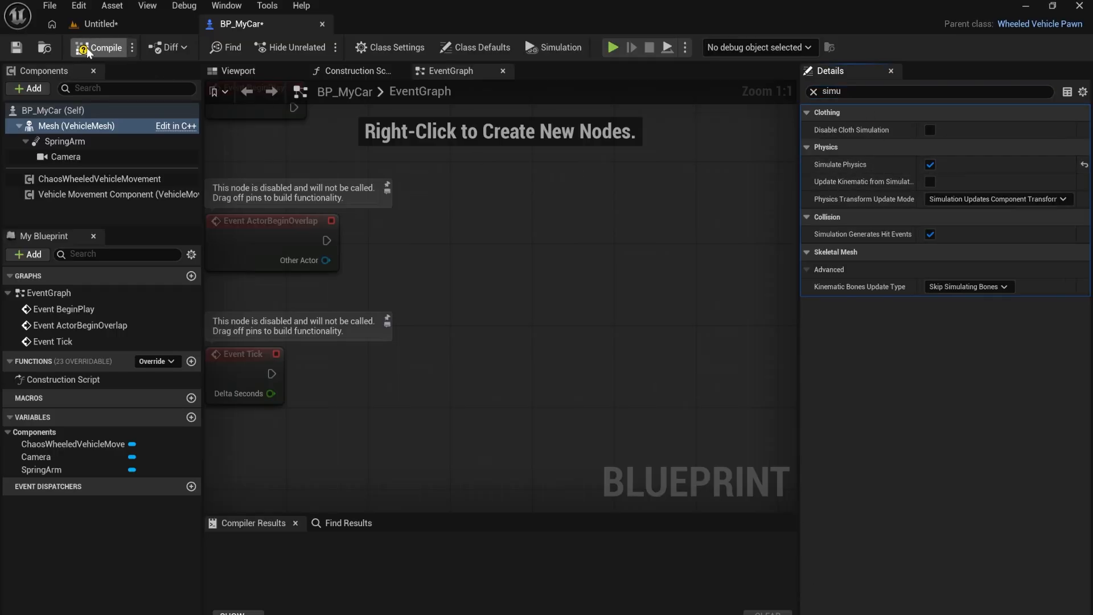
# Test-play the level to check how the car behaves with physics simulation, and stop the session.
pyautogui.click(124, 25)
pyautogui.click(320, 47)
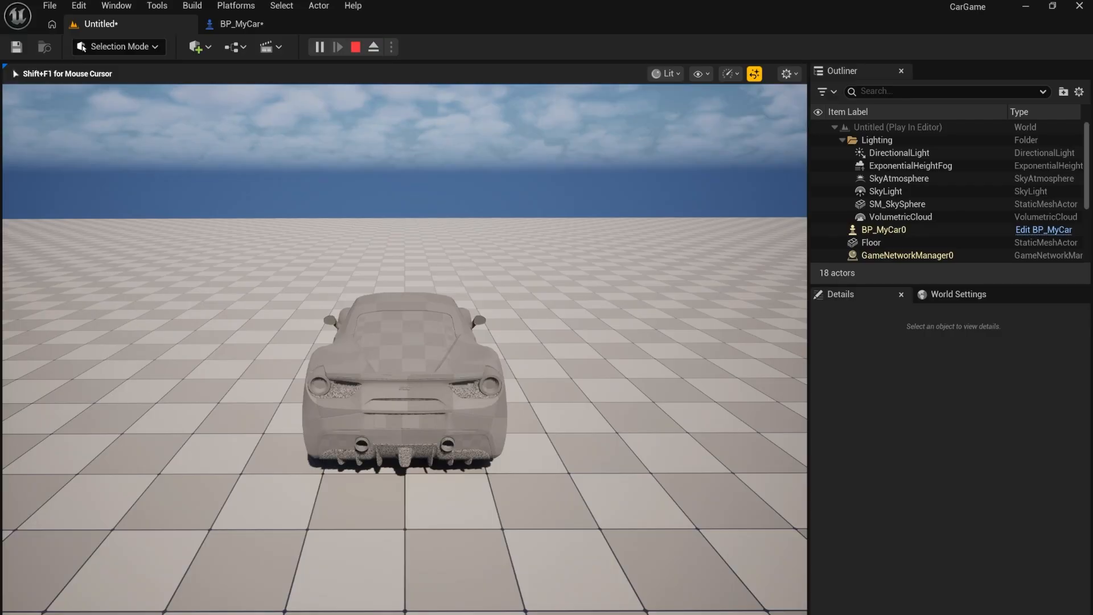
pyautogui.press('Escape')
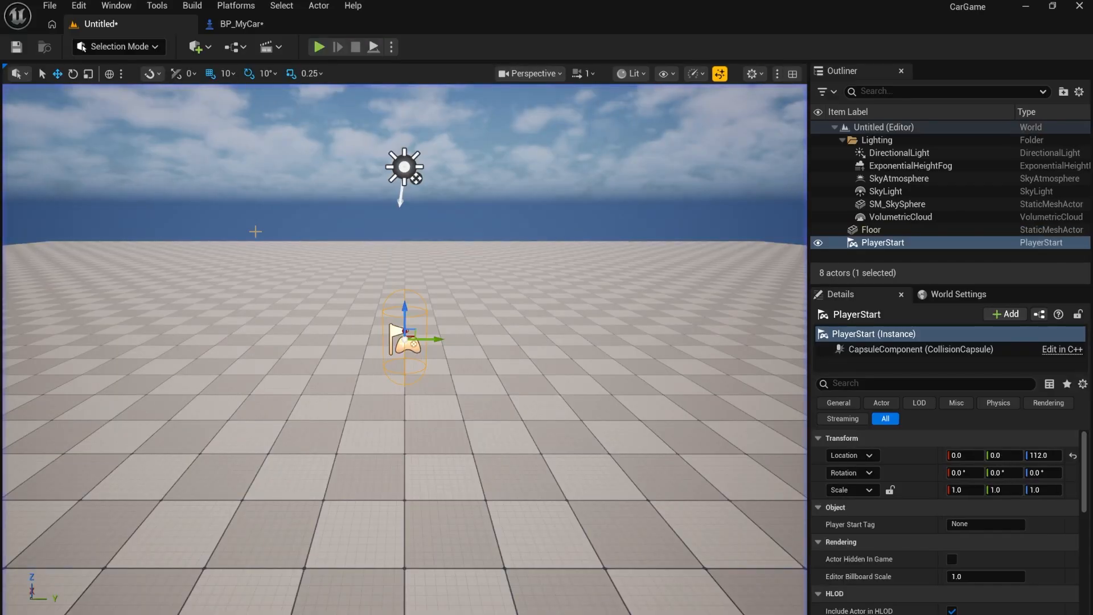
pyautogui.moveTo(404, 349); pyautogui.dragTo(461, 307)
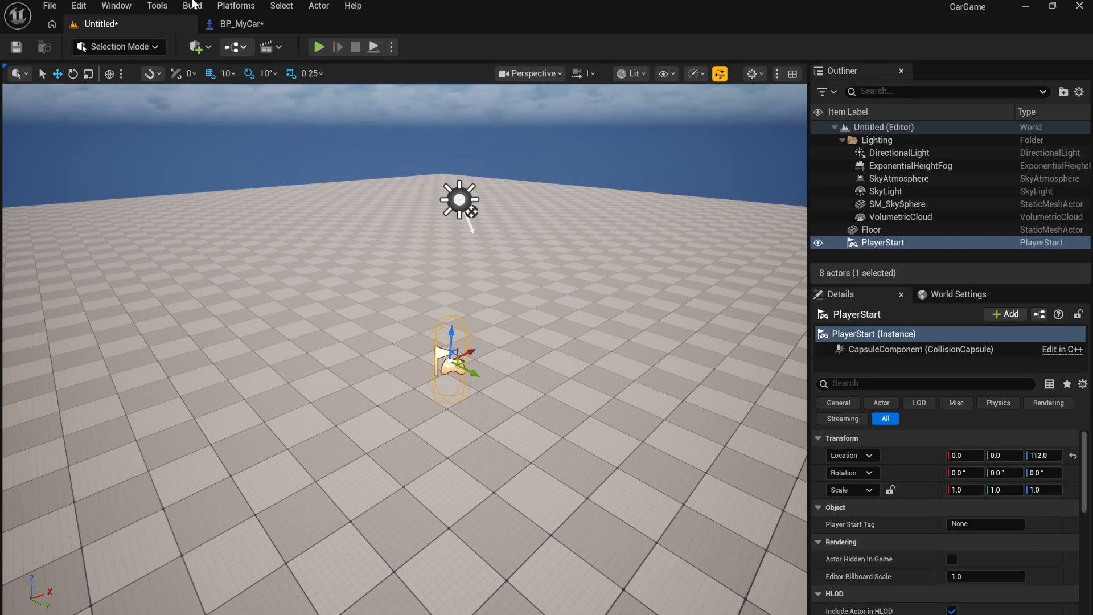
# Return to BP_MyCar, create a folder named Inputs inside the Blueprints folder and open it.
pyautogui.click(246, 25)
pyautogui.moveTo(457, 259); pyautogui.dragTo(593, 347, button='right')
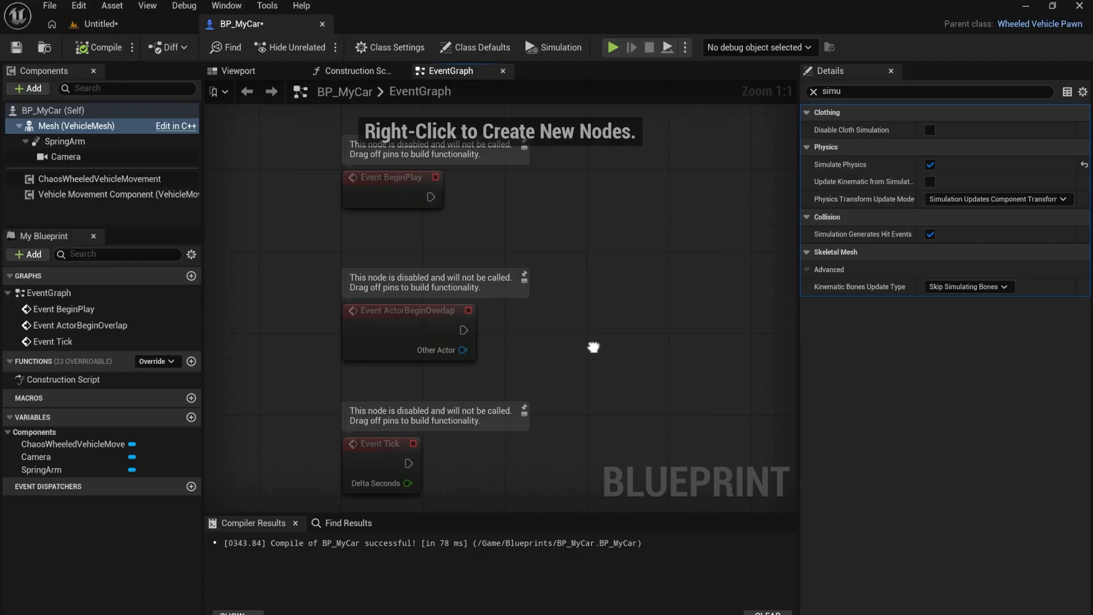
pyautogui.scroll(-2, 552, 327)
pyautogui.moveTo(561, 265); pyautogui.dragTo(527, 286, button='right')
pyautogui.hotkey('ctrl', 'space')
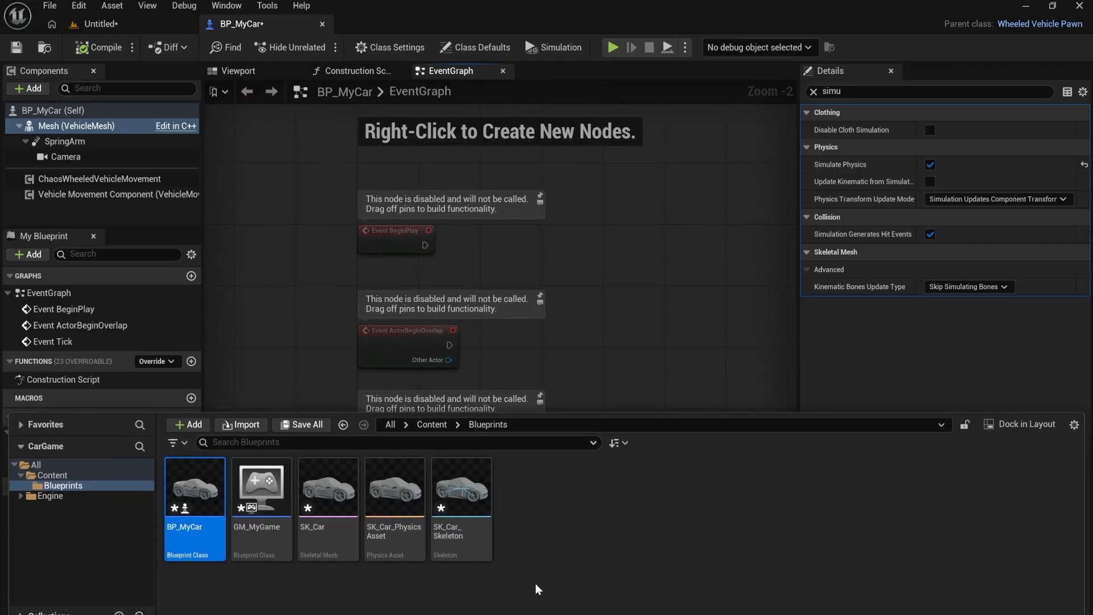
pyautogui.rightClick(568, 503)
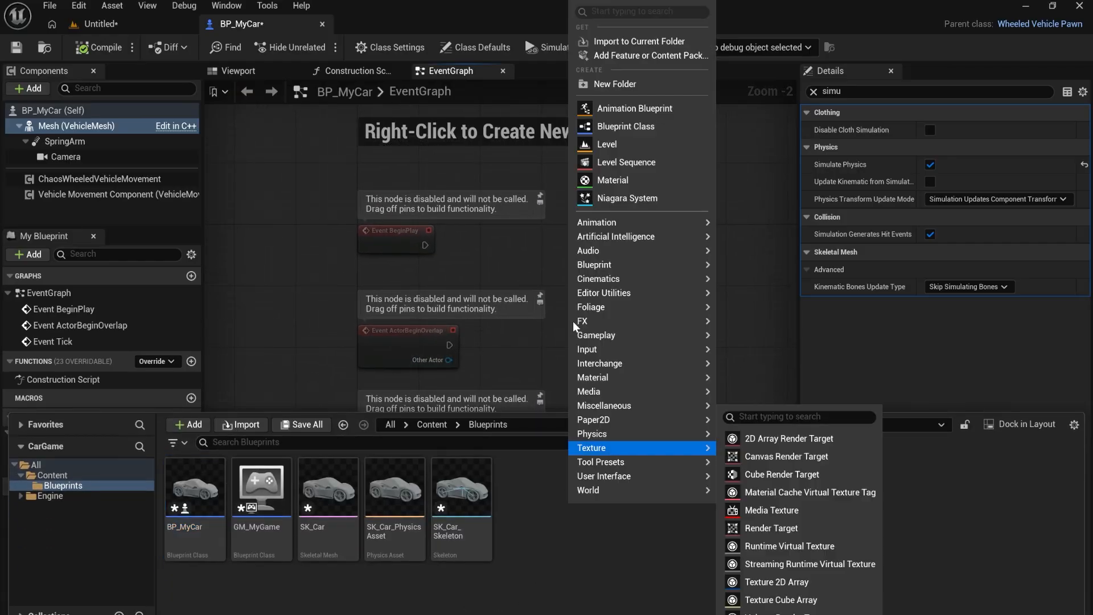
pyautogui.click(640, 84)
pyautogui.write('Inpu')
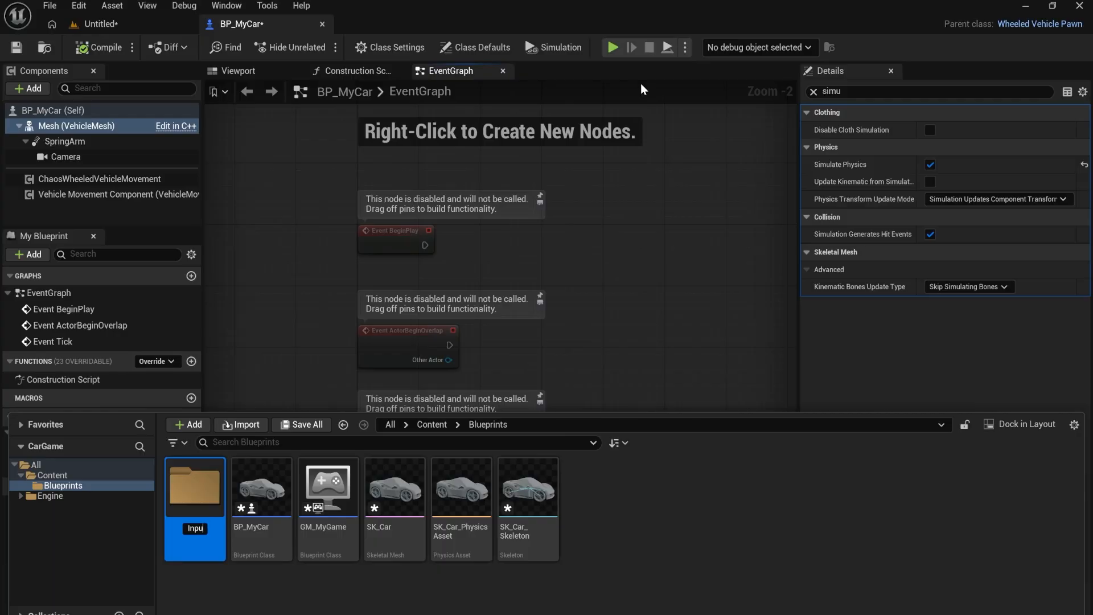
pyautogui.write('ts')
pyautogui.press('Return')
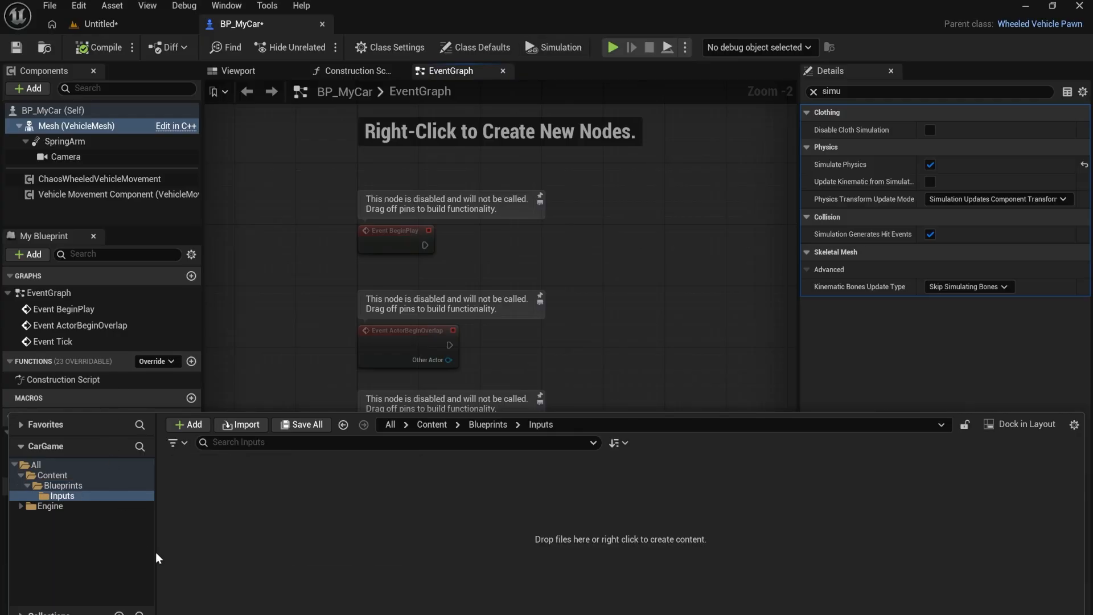
# Create an Input Mapping Context named IMC_CarControl in the Inputs folder.
pyautogui.rightClick(263, 529)
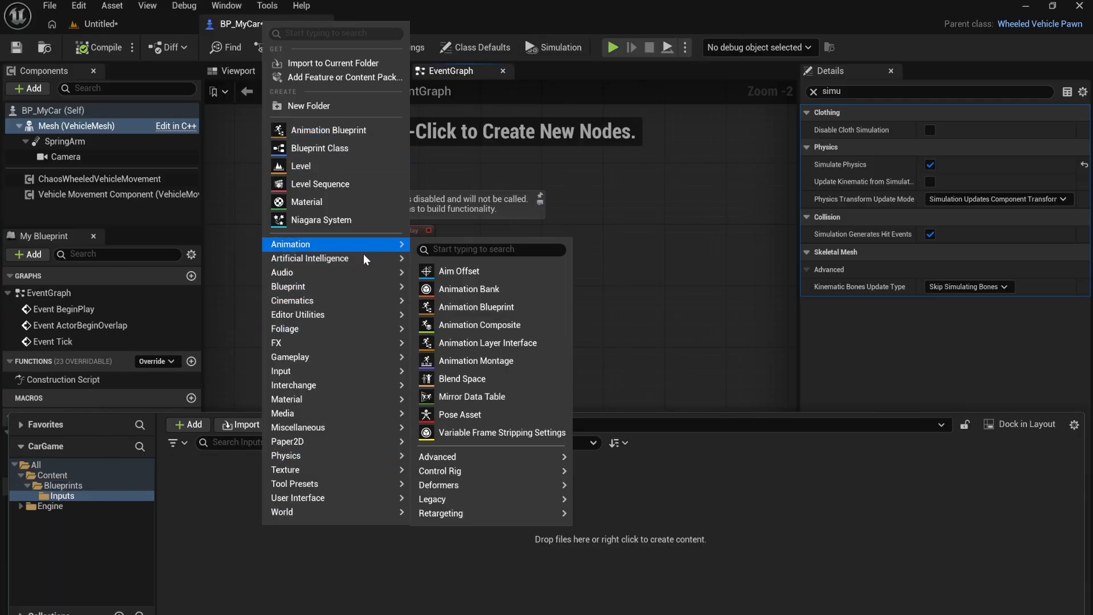
pyautogui.moveTo(340, 374)
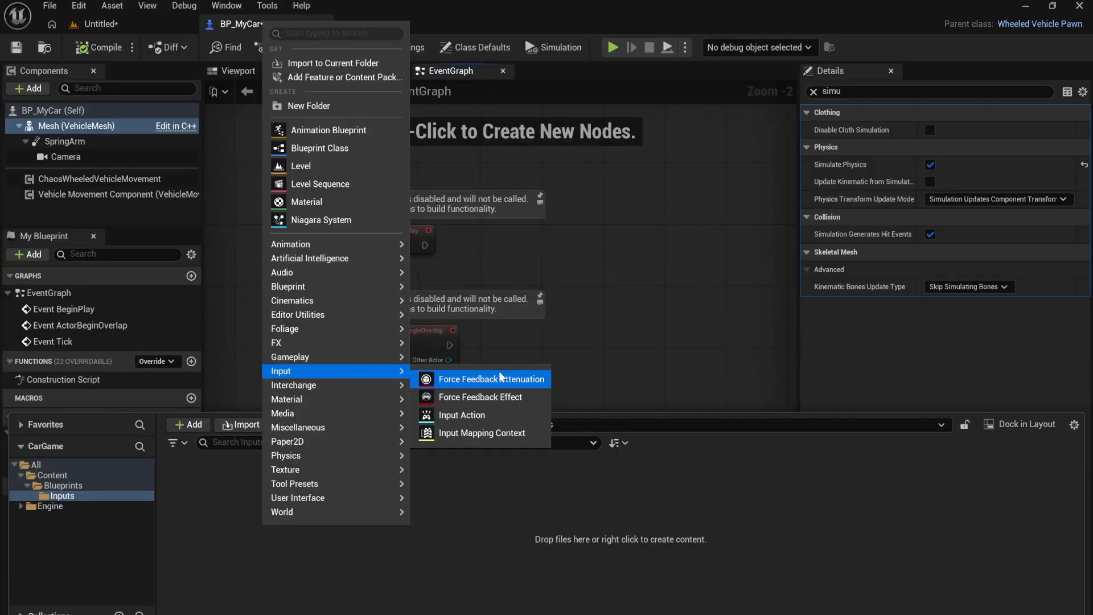
pyautogui.click(528, 430)
pyautogui.press('BackSpace')
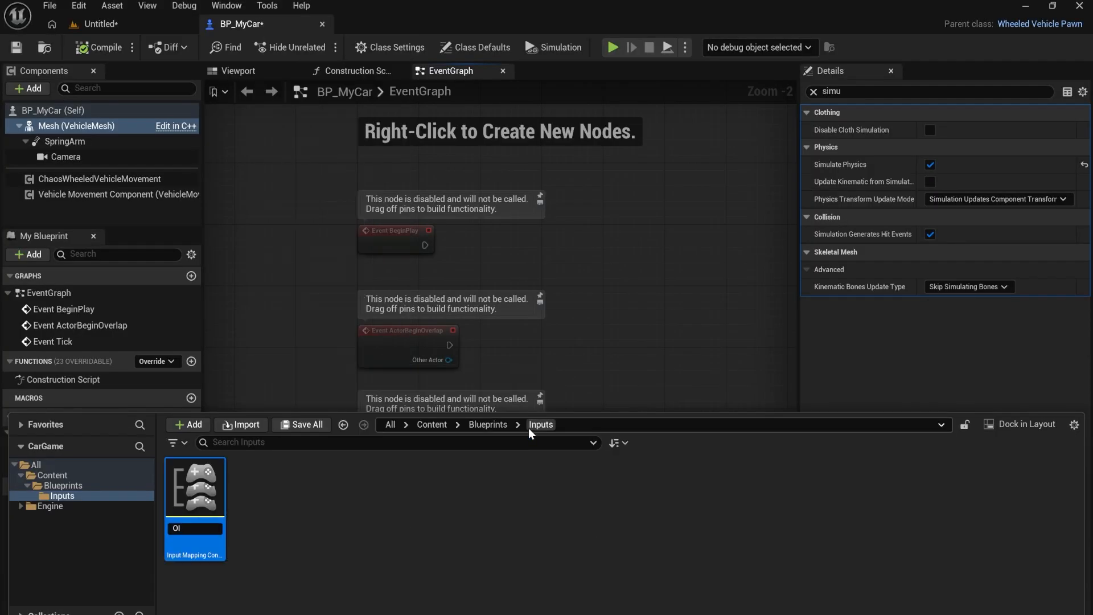
pyautogui.write('IM')
pyautogui.write('C_CarControl')
pyautogui.press('Return')
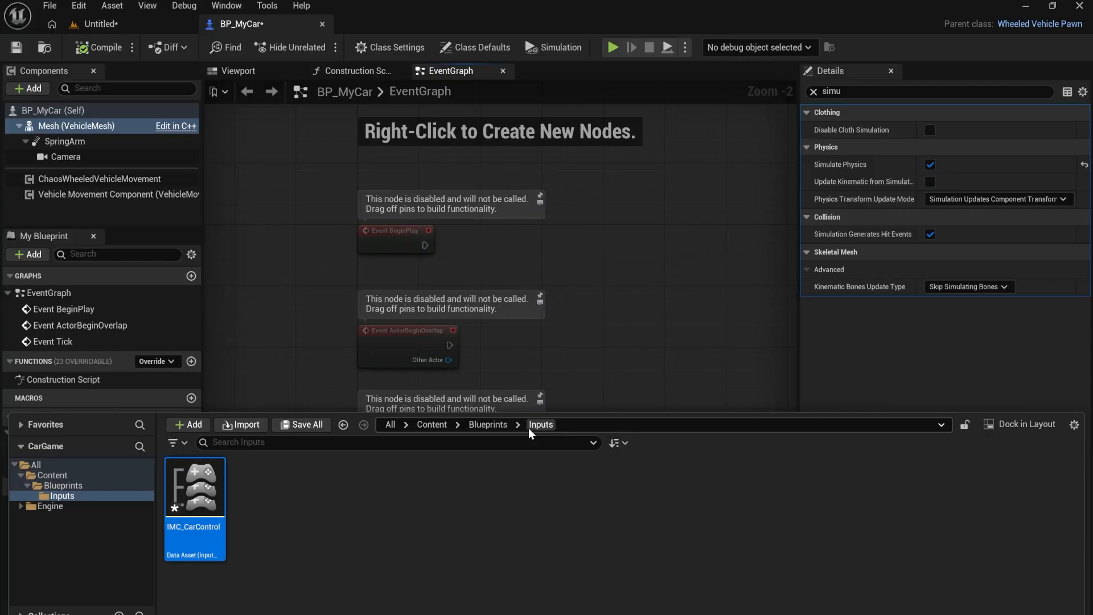
# Create an Input Action named IA_CameraRotation in the Inputs folder.
pyautogui.rightClick(324, 461)
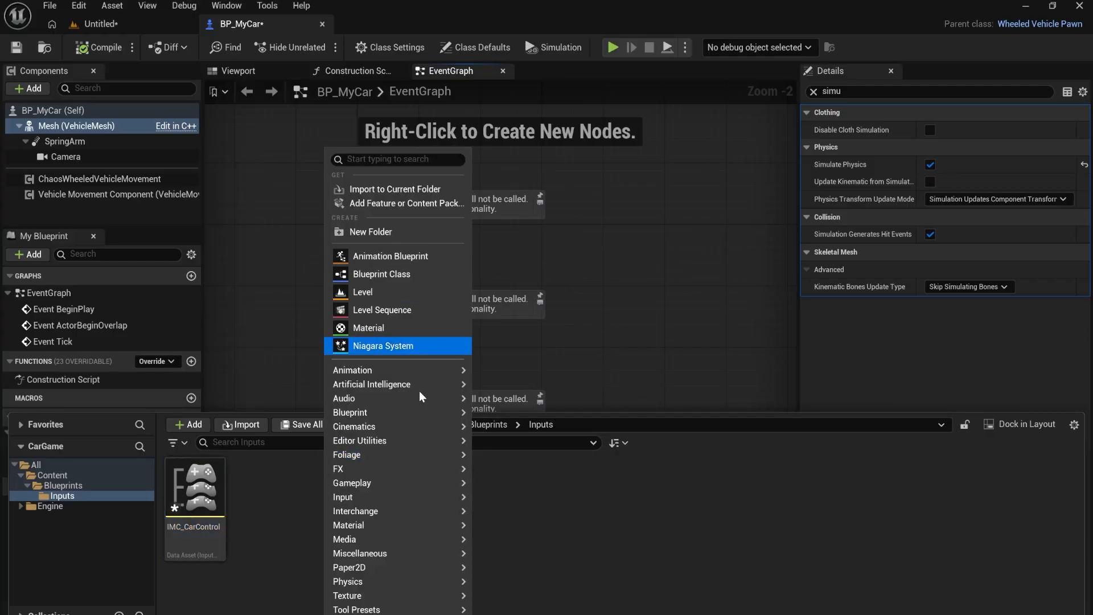
pyautogui.moveTo(405, 416)
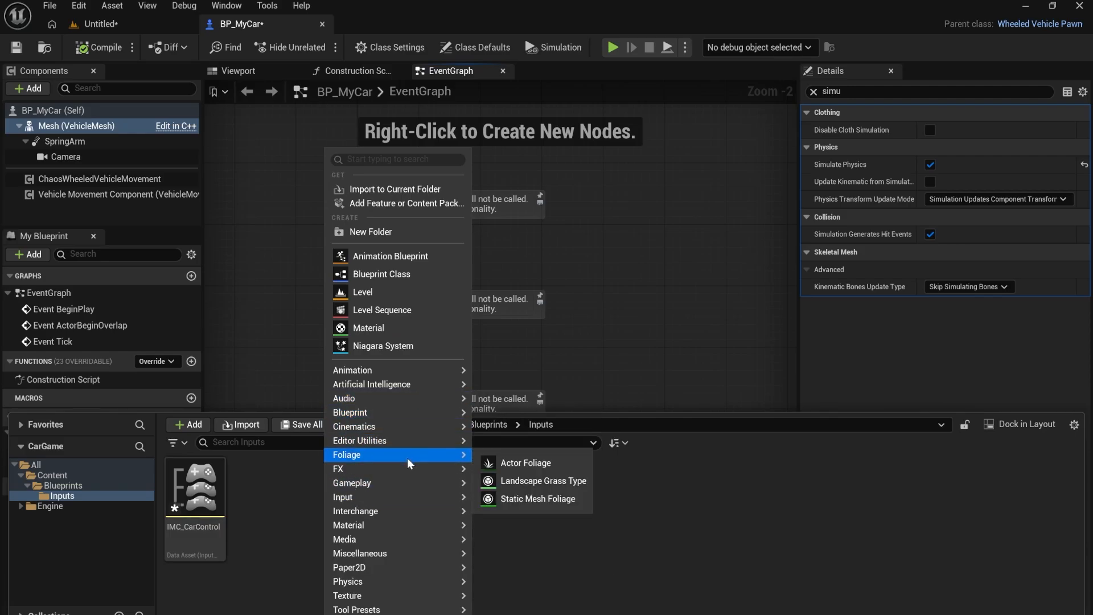
pyautogui.moveTo(400, 489)
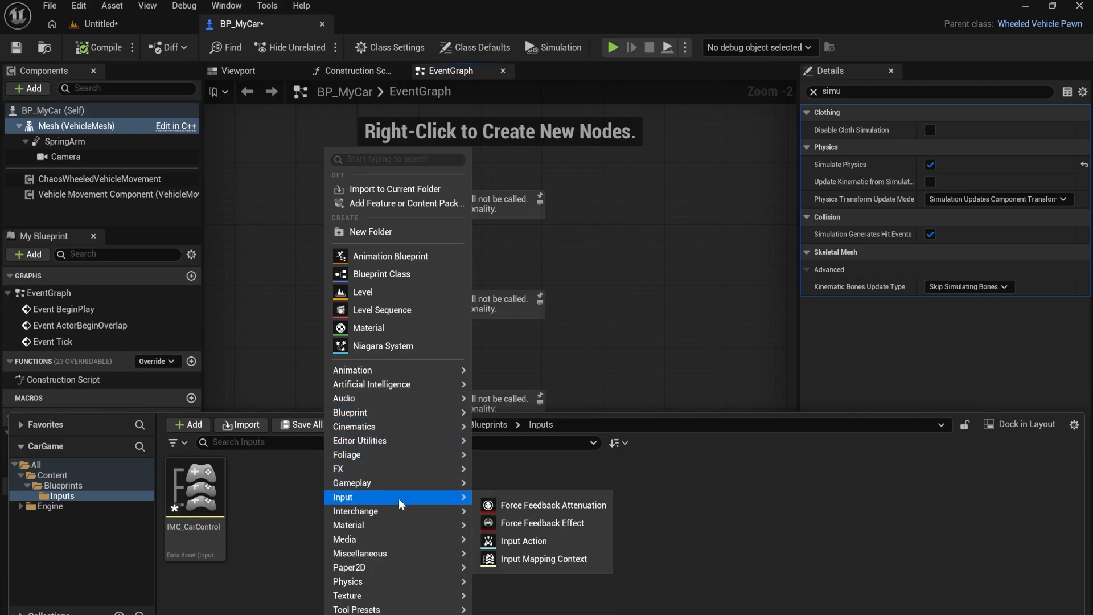
pyautogui.click(541, 542)
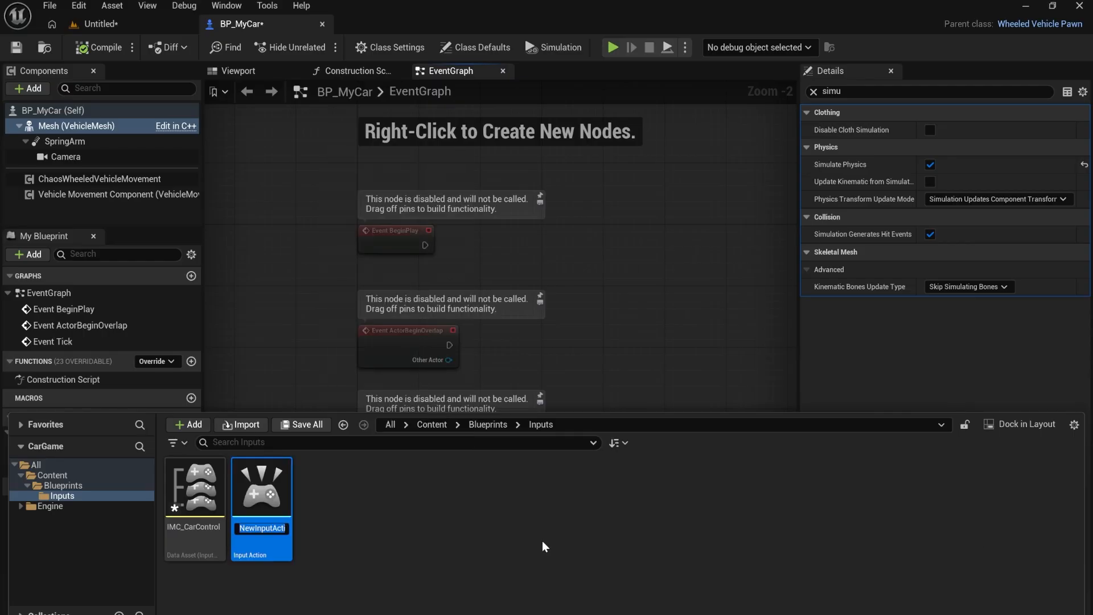
pyautogui.write('IA')
pyautogui.write('otation')
pyautogui.press('Return')
# Open IA_CameraRotation, set its Value Type to Axis2D (Vector2D), save the asset and close it.
pyautogui.press('Return')
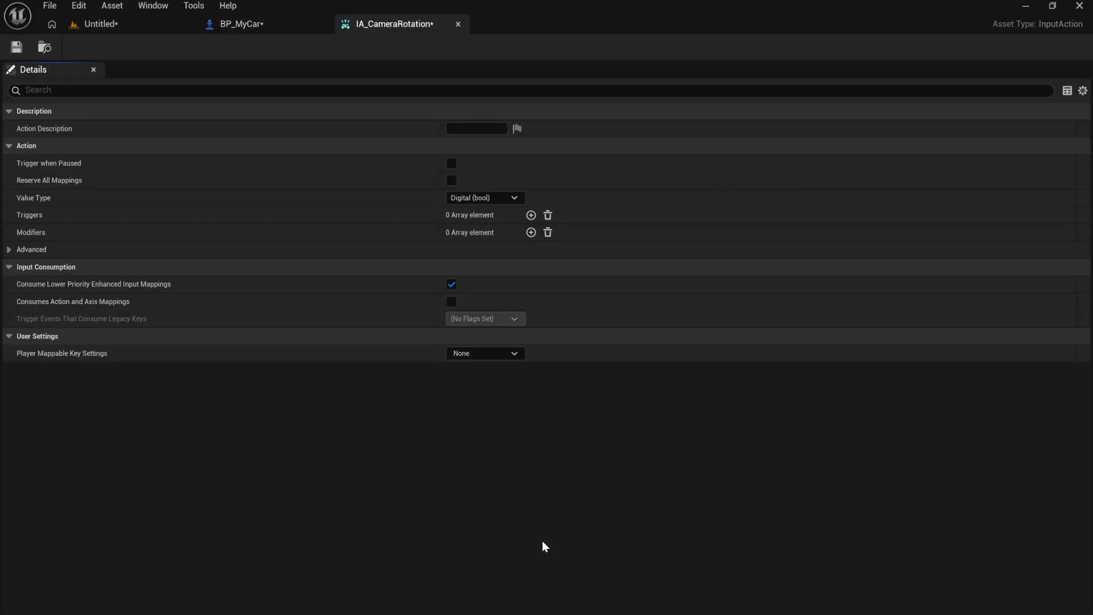
pyautogui.click(486, 198)
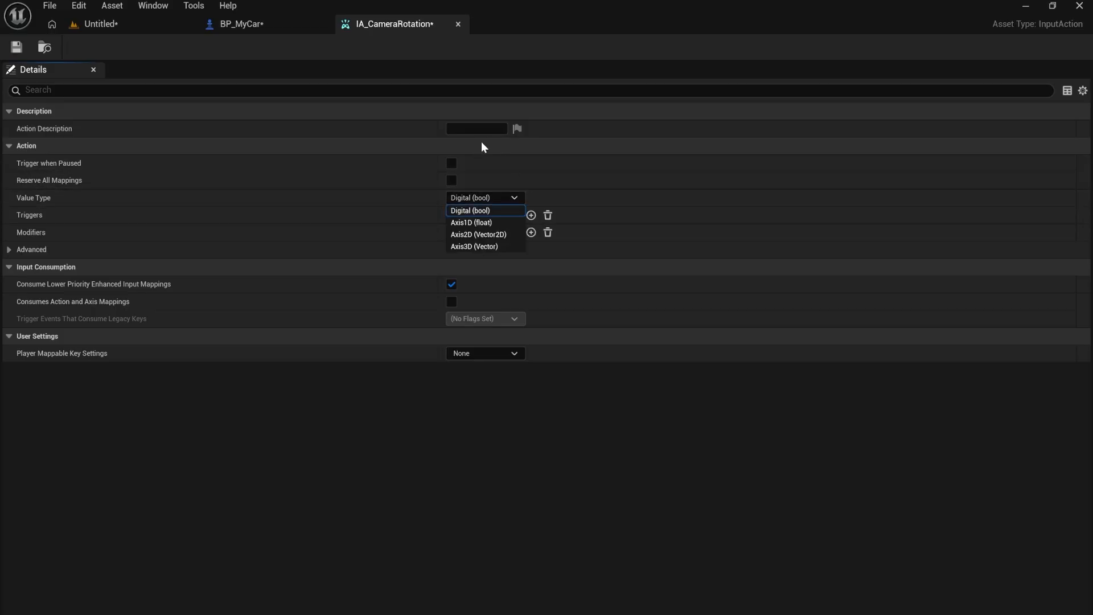
pyautogui.click(503, 236)
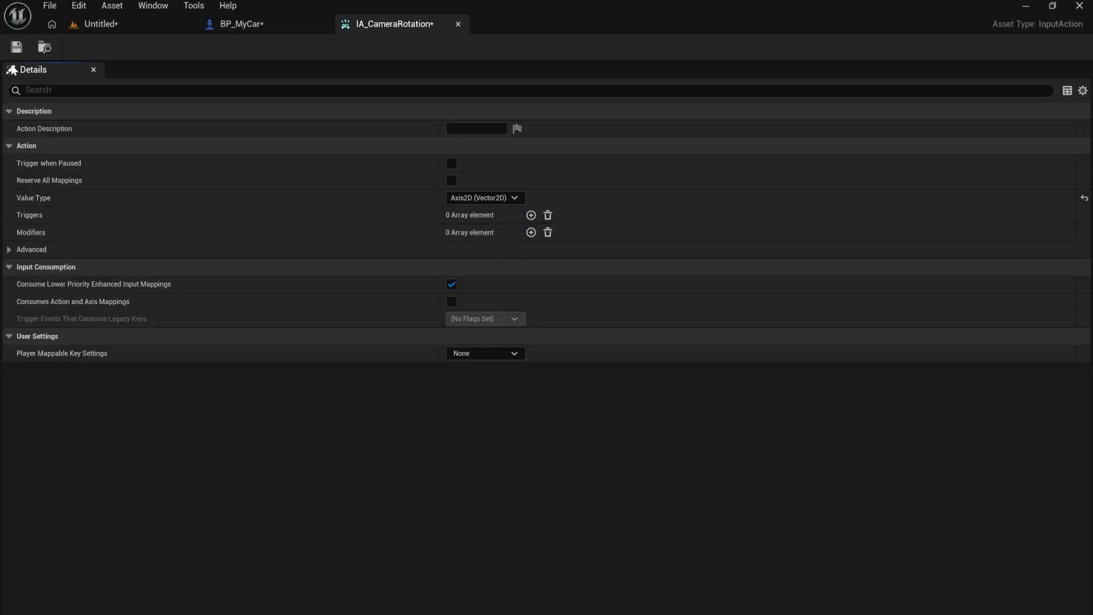
pyautogui.click(16, 48)
pyautogui.click(458, 24)
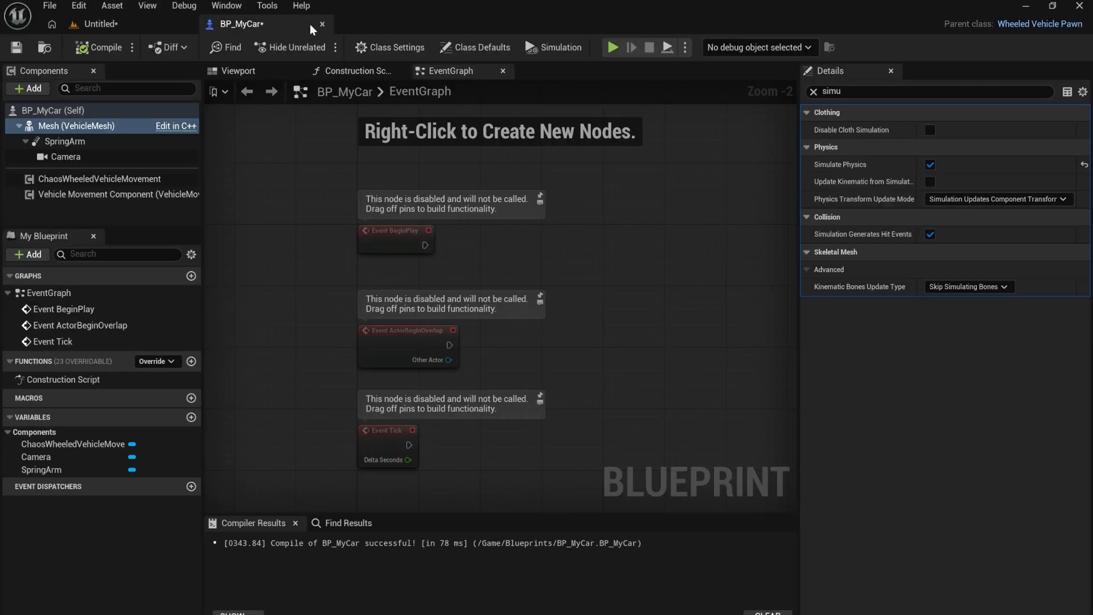
# Open IMC_CarControl and add a Mapping Profile Overrides element containing a mapping for IA_CameraRotation.
pyautogui.hotkey('ctrl', 'space')
pyautogui.click(251, 506)
pyautogui.doubleClick(251, 506)
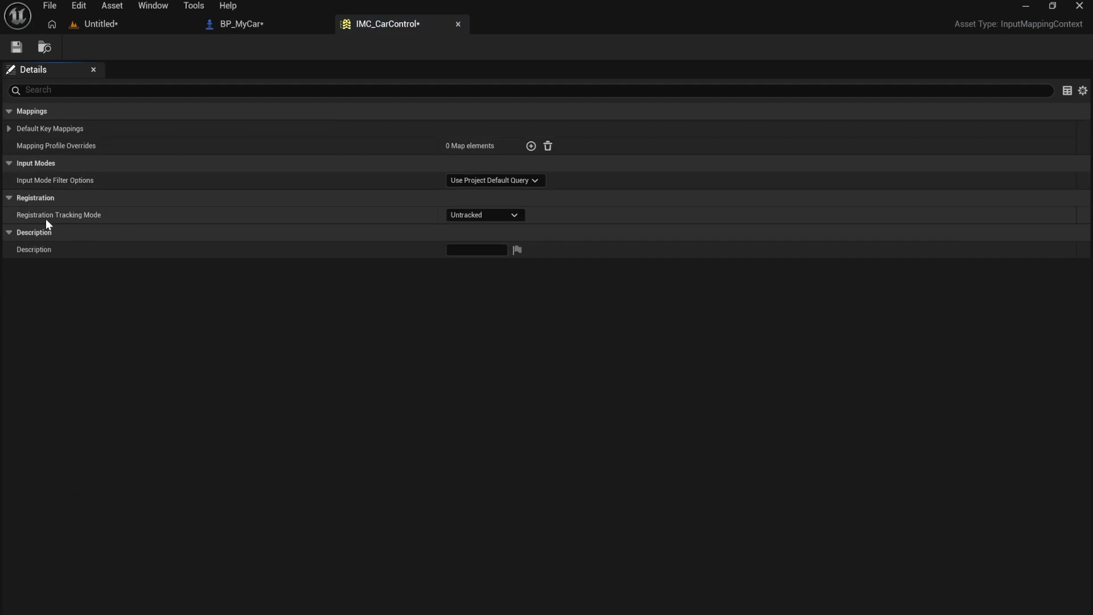
pyautogui.click(532, 145)
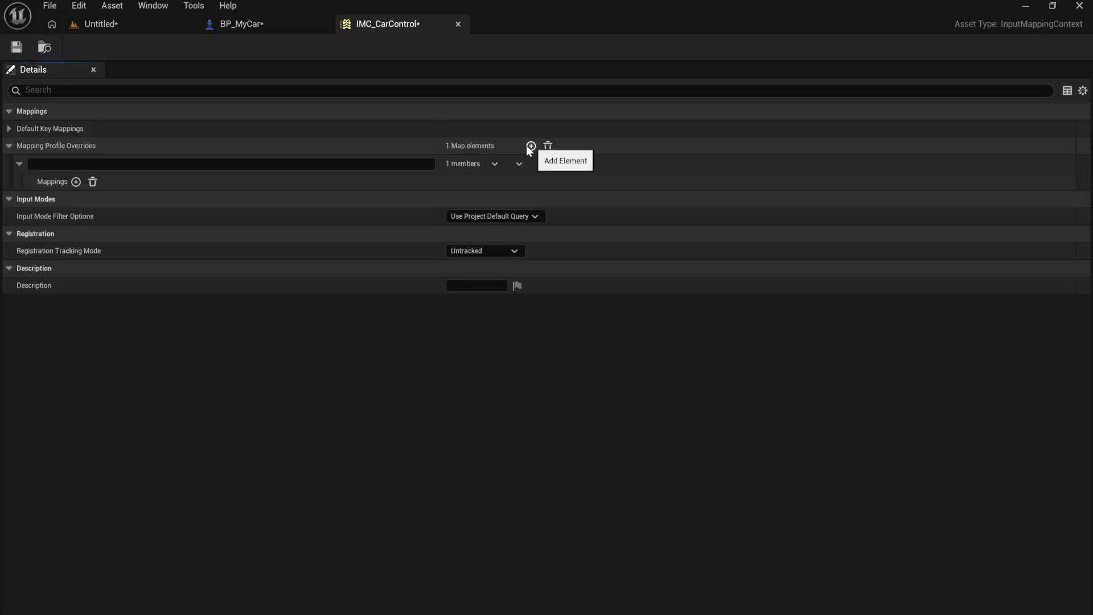
pyautogui.click(76, 181)
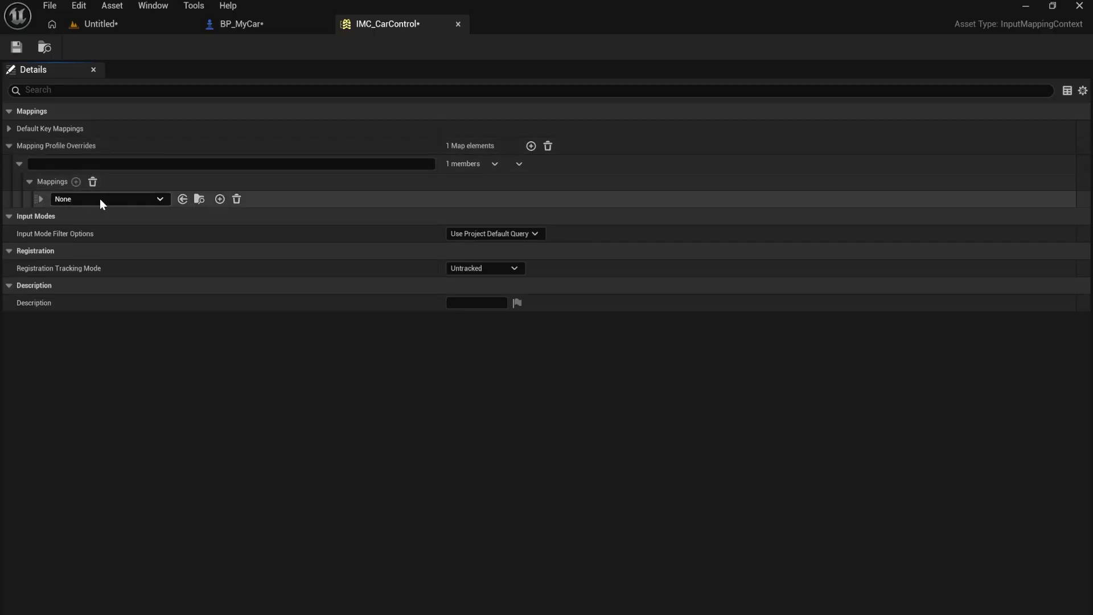
pyautogui.click(100, 199)
pyautogui.click(156, 358)
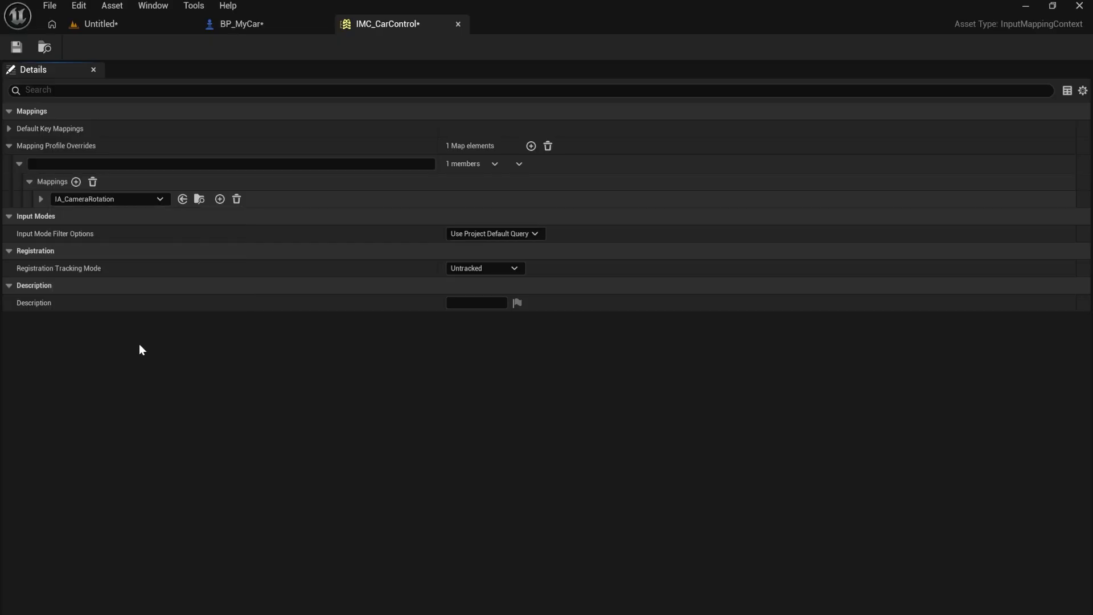
# Bind the IA_CameraRotation mapping to the Mouse XY 2D-Axis input.
pyautogui.click(41, 198)
pyautogui.click(49, 217)
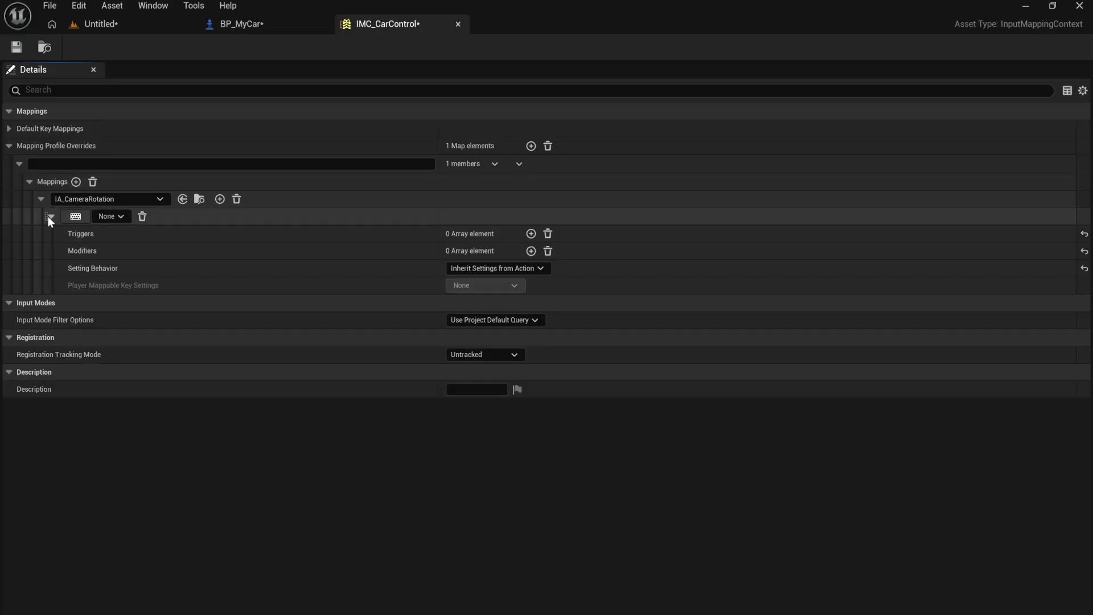
pyautogui.click(115, 216)
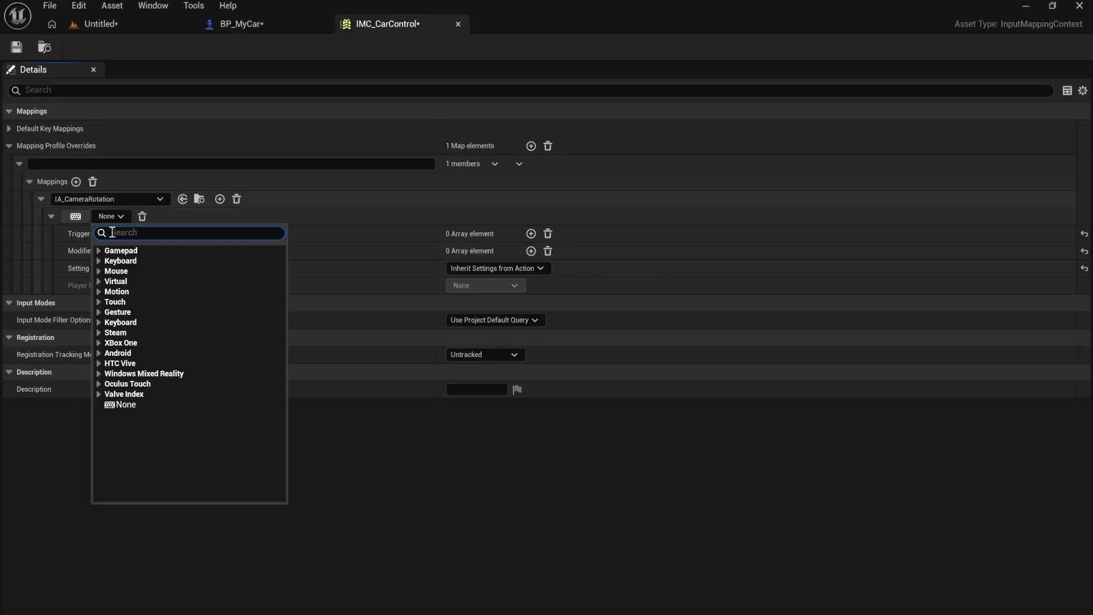
pyautogui.click(98, 271)
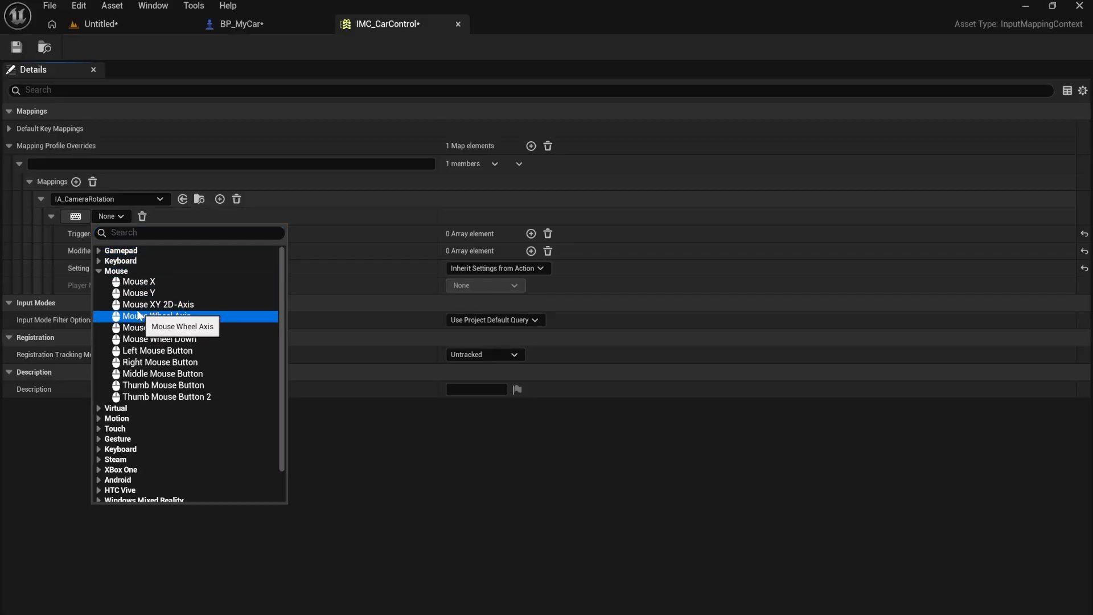
pyautogui.click(180, 305)
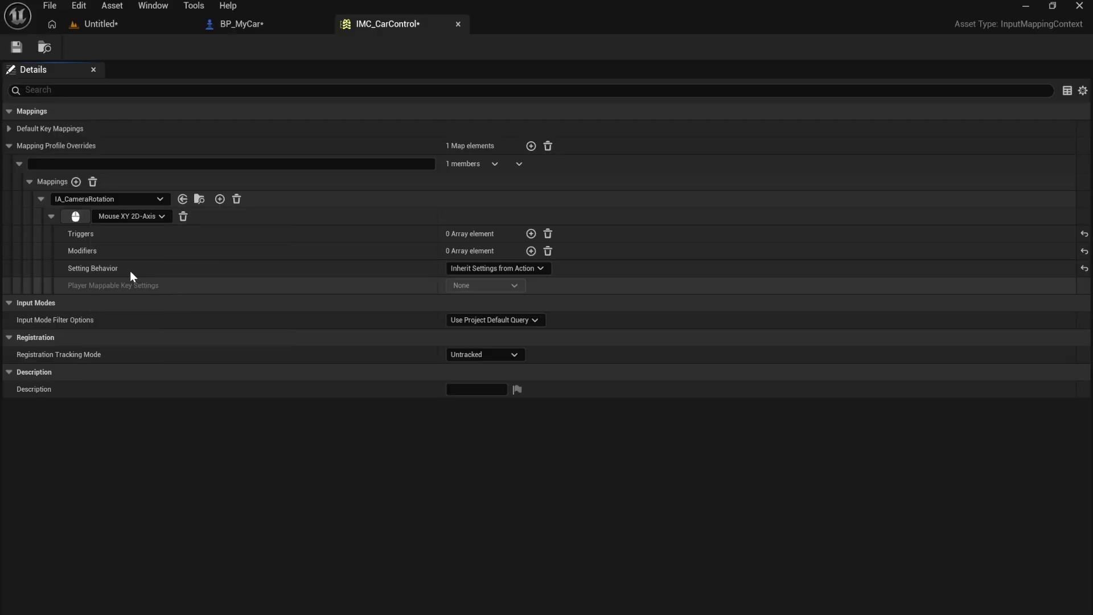
# Add a Negate modifier to the Mouse XY 2D-Axis binding with X and Z disabled, leaving Y enabled, and close the asset.
pyautogui.click(531, 251)
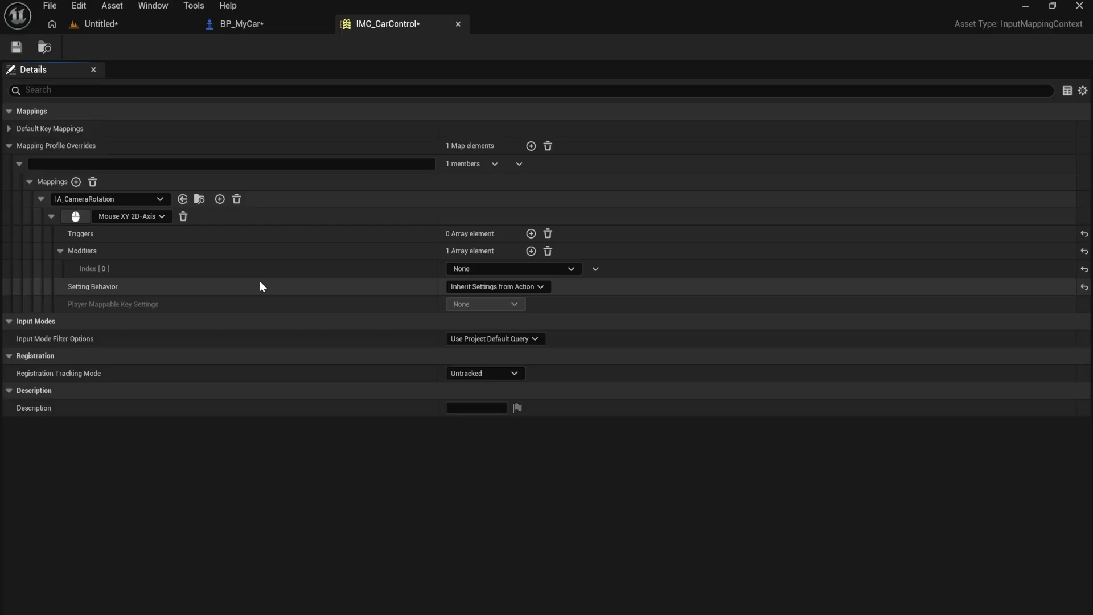
pyautogui.click(487, 269)
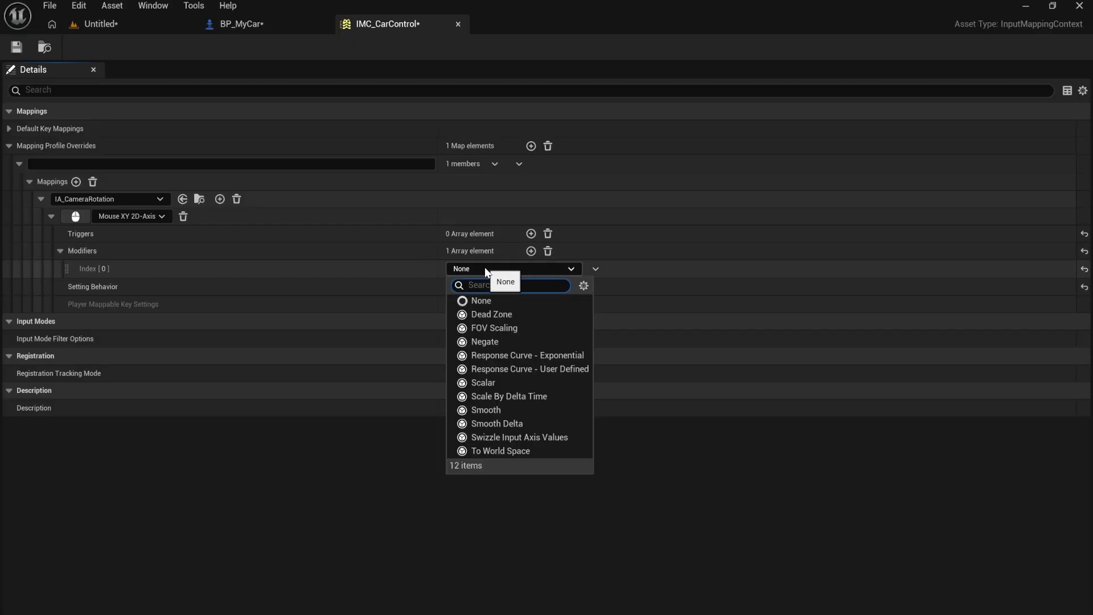
pyautogui.click(503, 343)
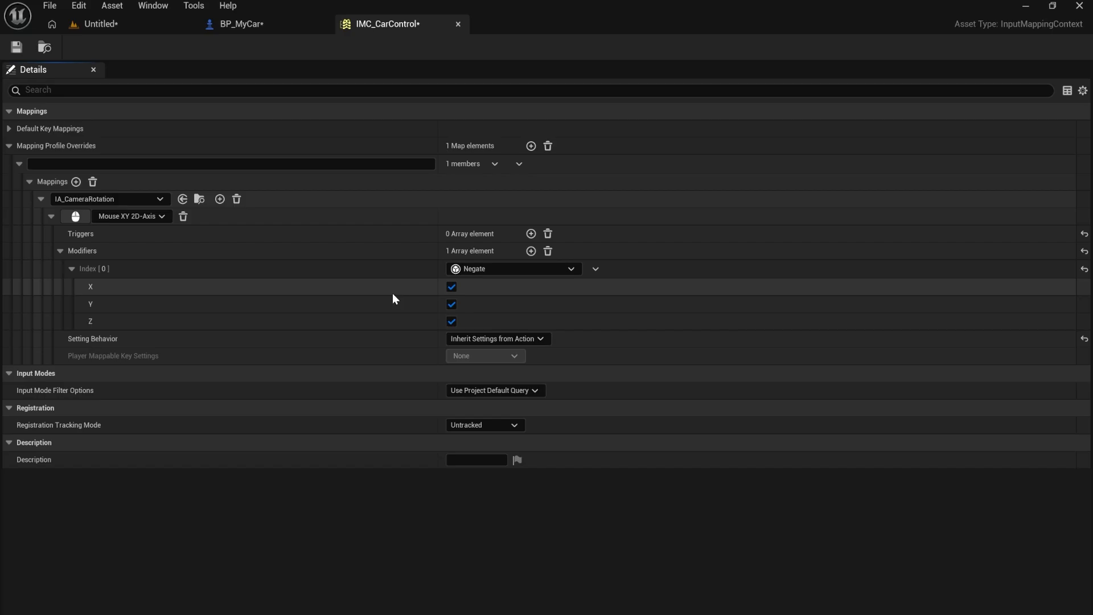
pyautogui.click(452, 288)
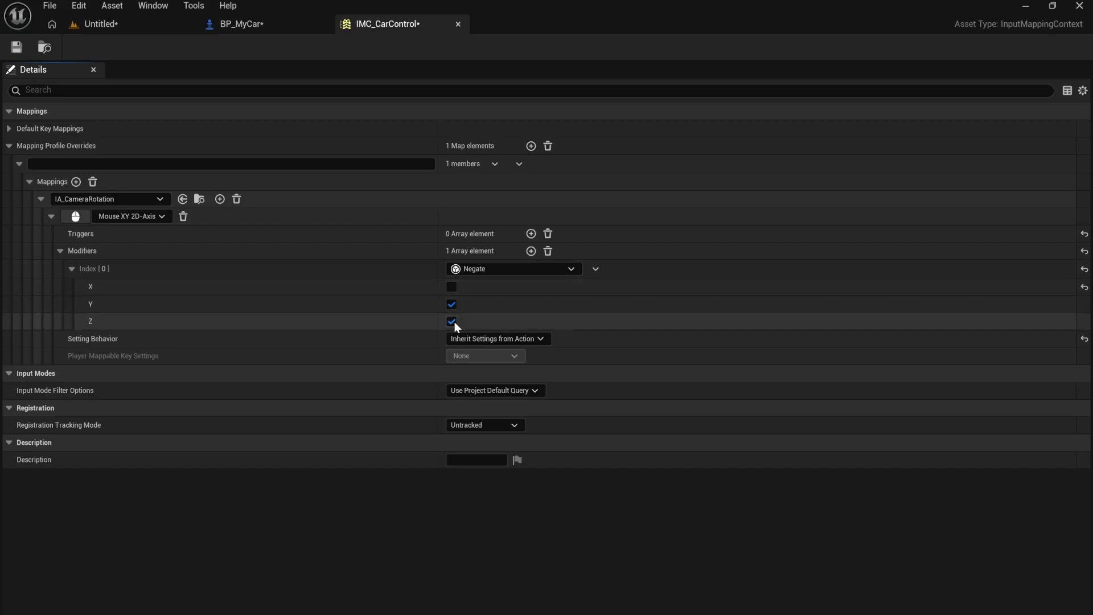
pyautogui.click(453, 322)
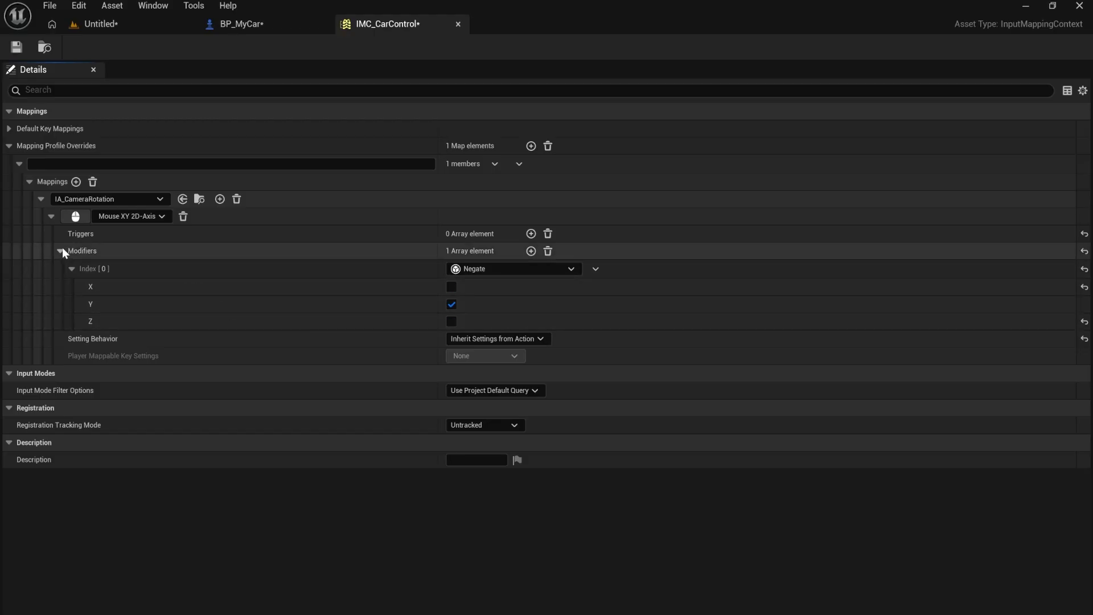
pyautogui.click(459, 24)
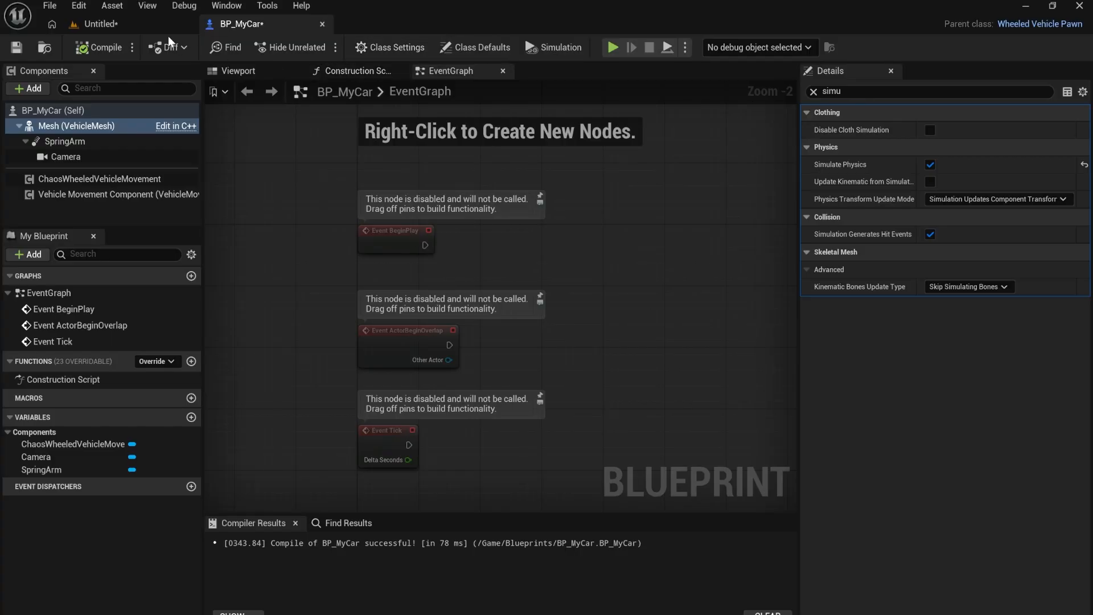
# Add a Get Player Controller node to the BP_MyCar event graph and arrange it directly below Event BeginPlay.
pyautogui.scroll(2, 377, 245)
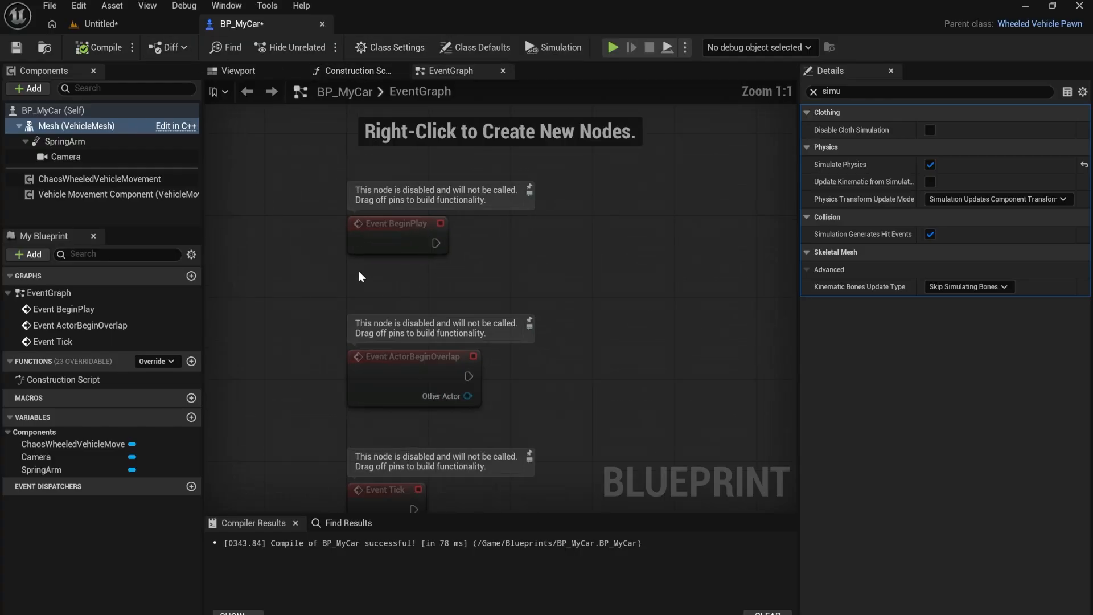
pyautogui.moveTo(484, 283); pyautogui.dragTo(445, 301, button='right')
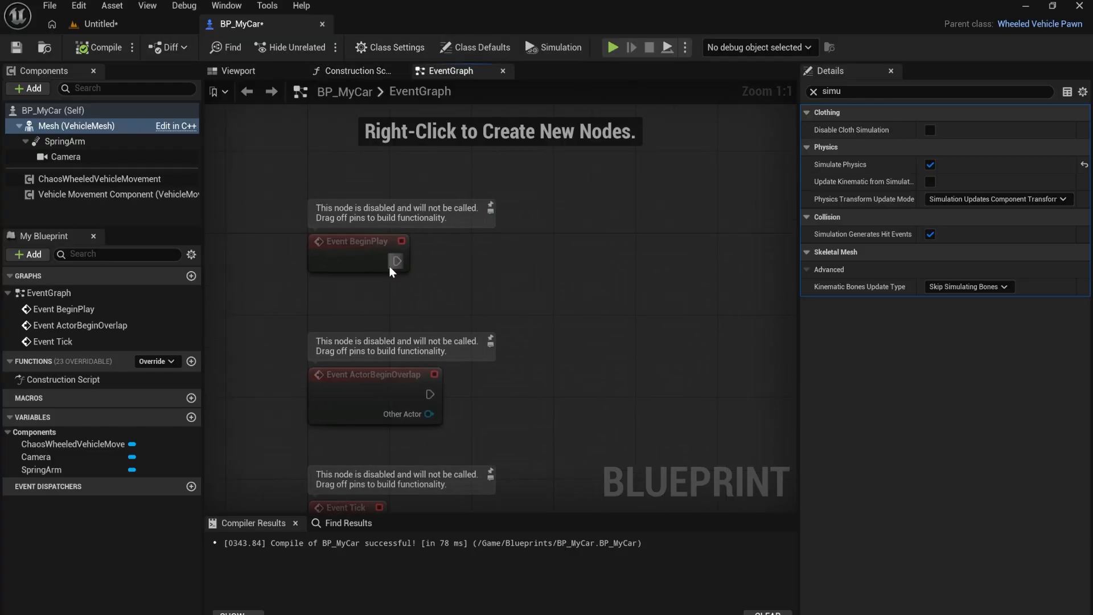
pyautogui.rightClick(374, 296)
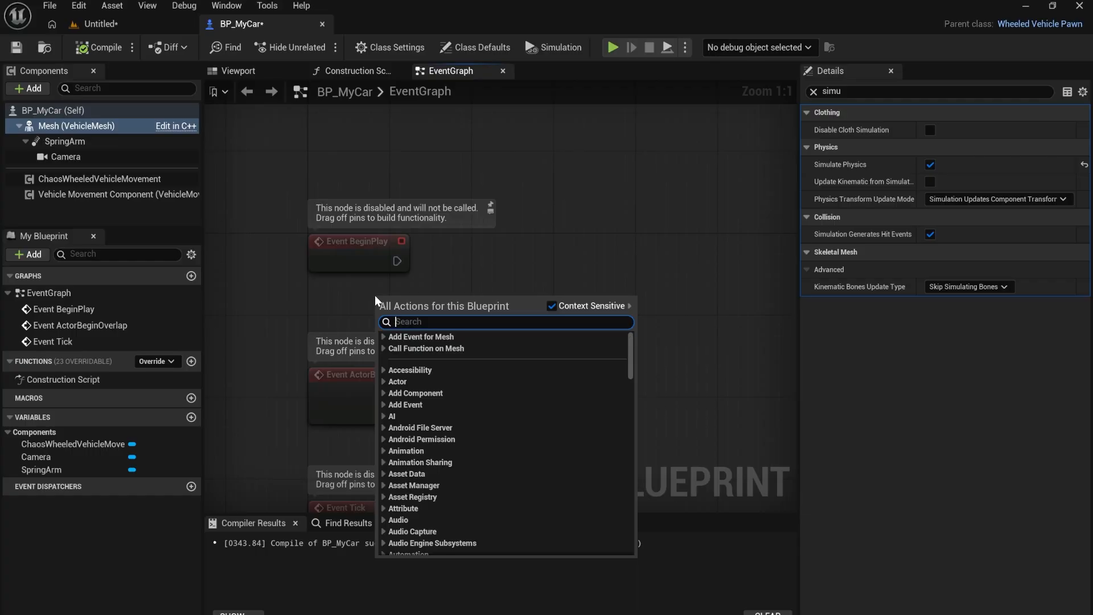
pyautogui.write('get player co')
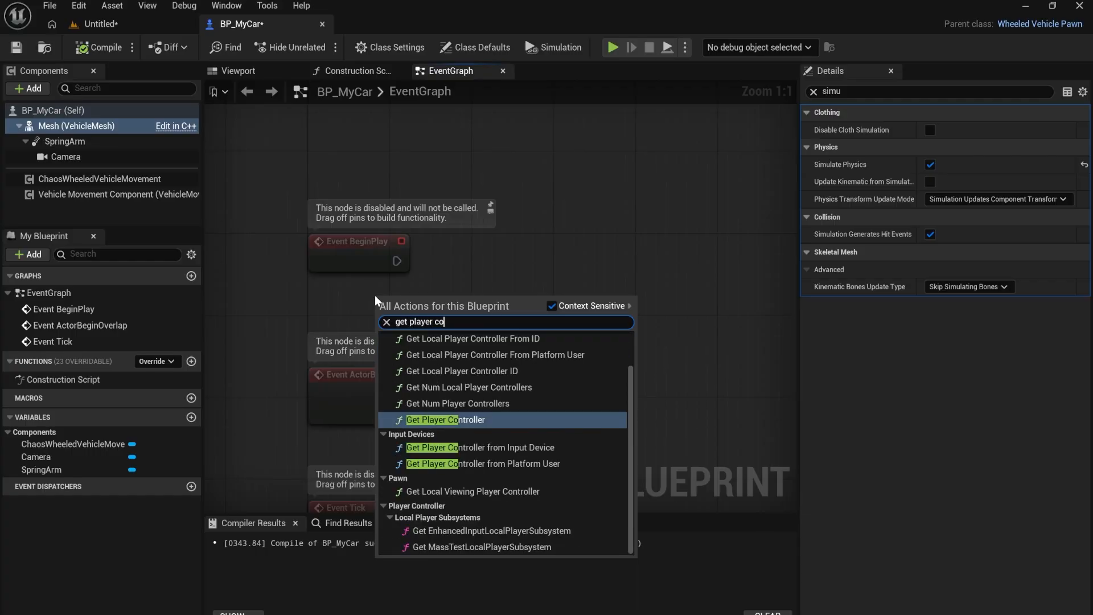
pyautogui.write('ntroll')
pyautogui.press('Return')
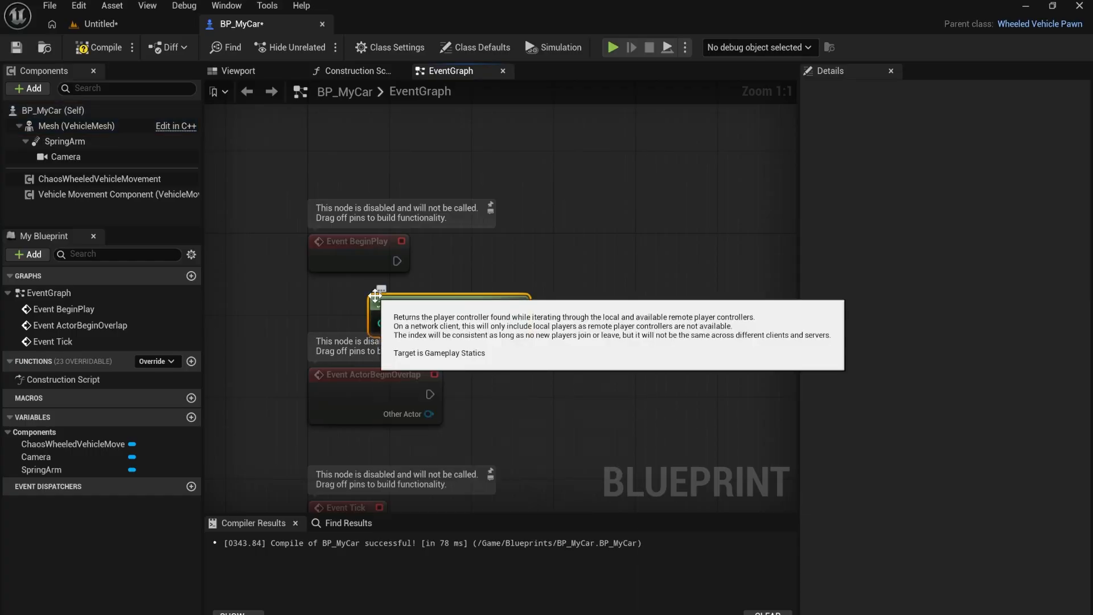
pyautogui.moveTo(306, 189); pyautogui.dragTo(469, 319)
pyautogui.moveTo(452, 303); pyautogui.dragTo(362, 238)
pyautogui.click(433, 223)
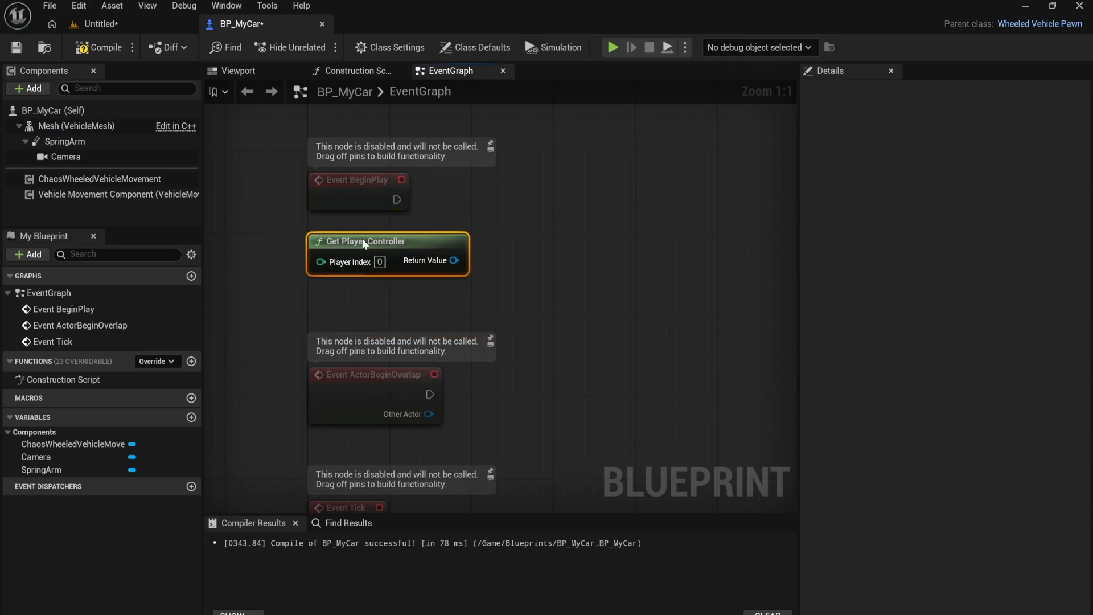
pyautogui.click(445, 213)
# Create a Get EnhancedInputLocalPlayerSubsystem node from Get Player Controller's Return Value and place it beside that node.
pyautogui.moveTo(463, 202); pyautogui.dragTo(432, 272, button='right')
pyautogui.moveTo(424, 331); pyautogui.dragTo(590, 271)
pyautogui.write('enhan')
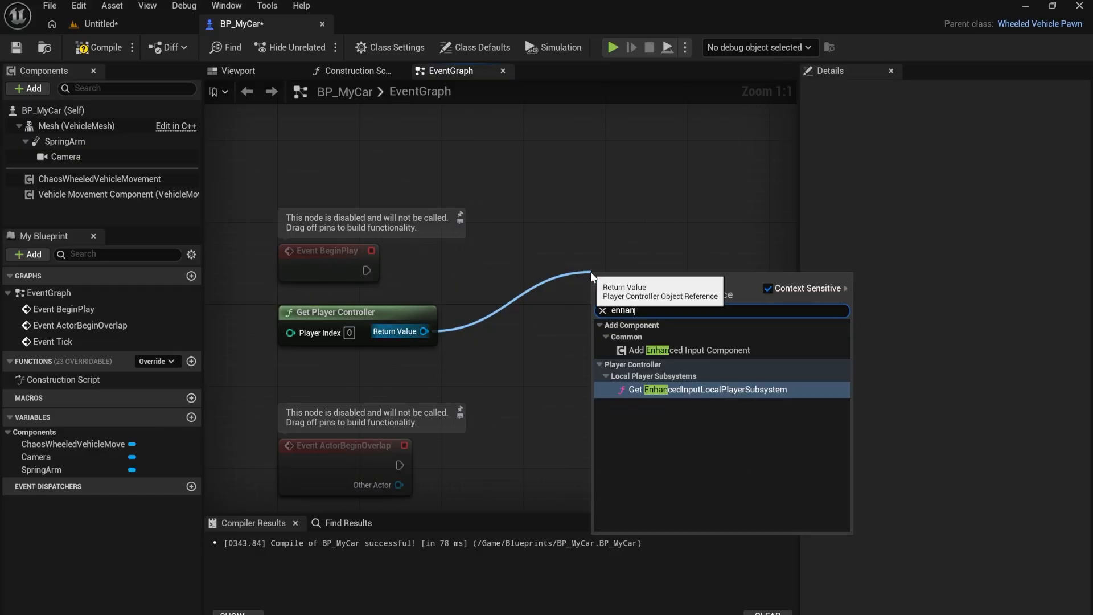
pyautogui.write('ched')
pyautogui.hotkey('ctrl', 'a')
pyautogui.write('enha')
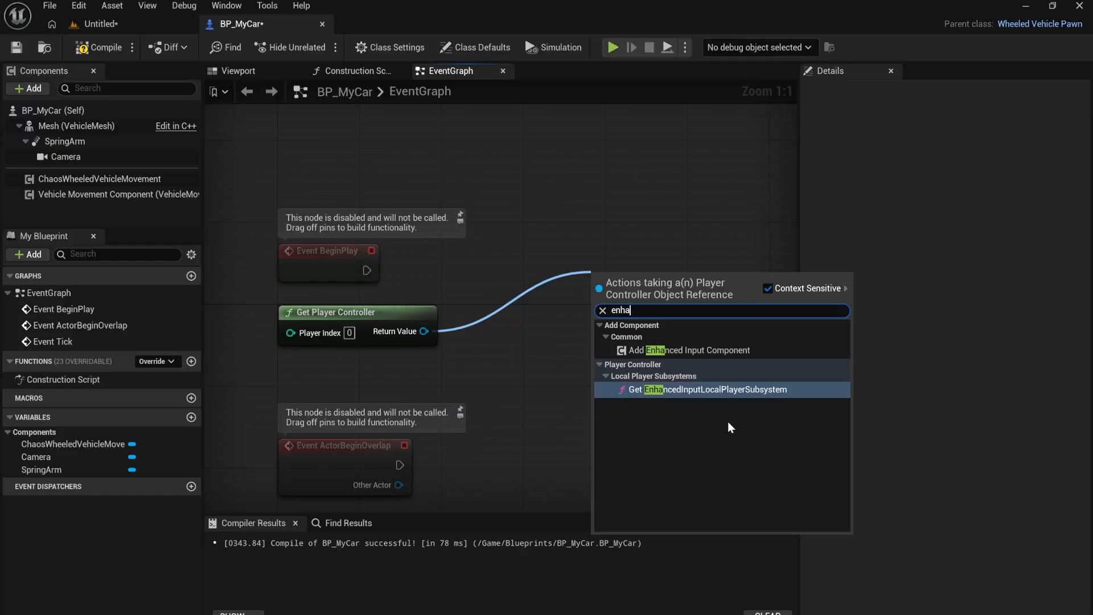
pyautogui.click(668, 391)
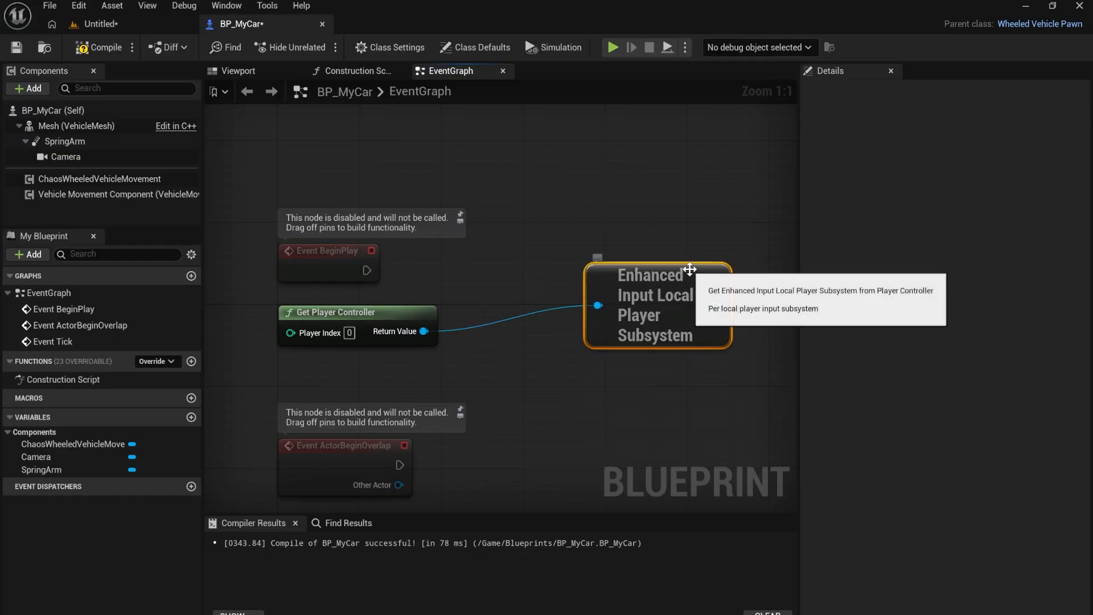
pyautogui.moveTo(657, 283); pyautogui.dragTo(639, 288)
pyautogui.moveTo(666, 278); pyautogui.dragTo(581, 290, button='right')
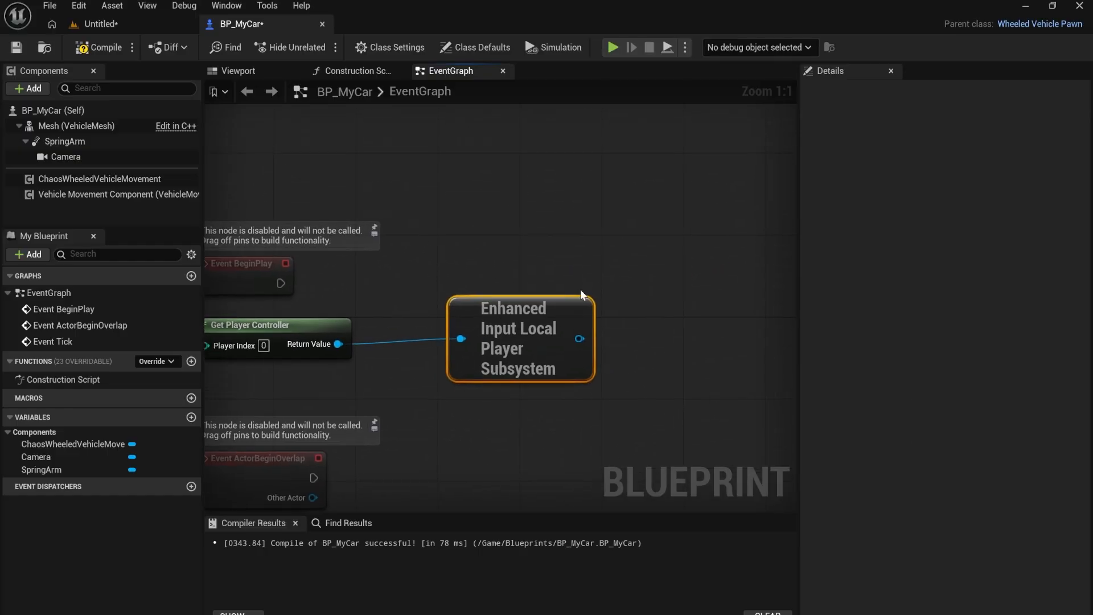
# Create an Add Mapping Context node from the subsystem's output and set its Mapping Context to IMC_CarControl.
pyautogui.moveTo(578, 339); pyautogui.dragTo(674, 250)
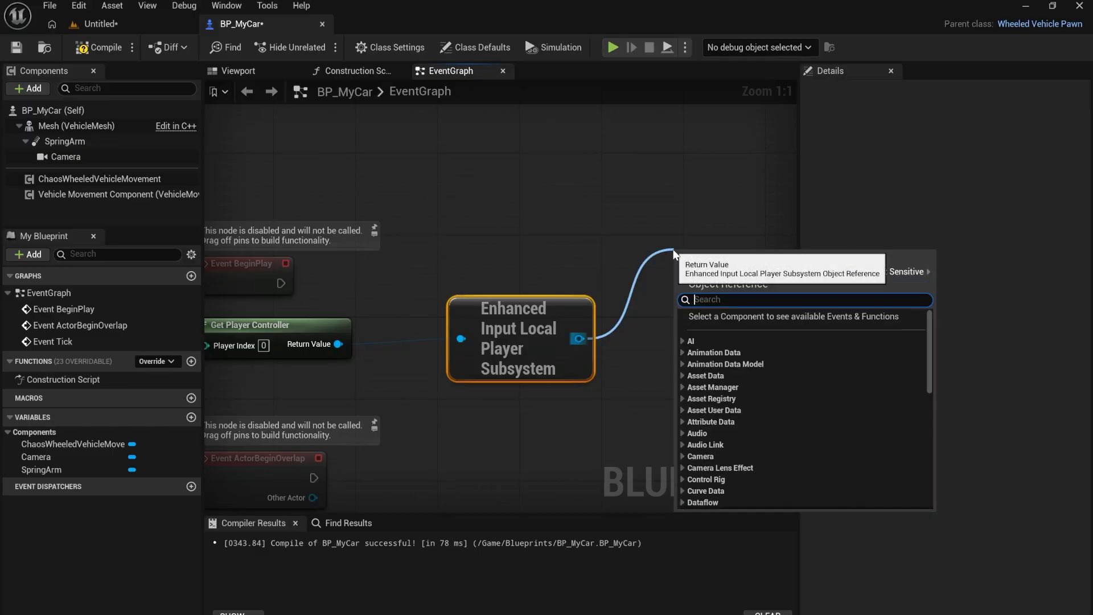
pyautogui.write('mapping')
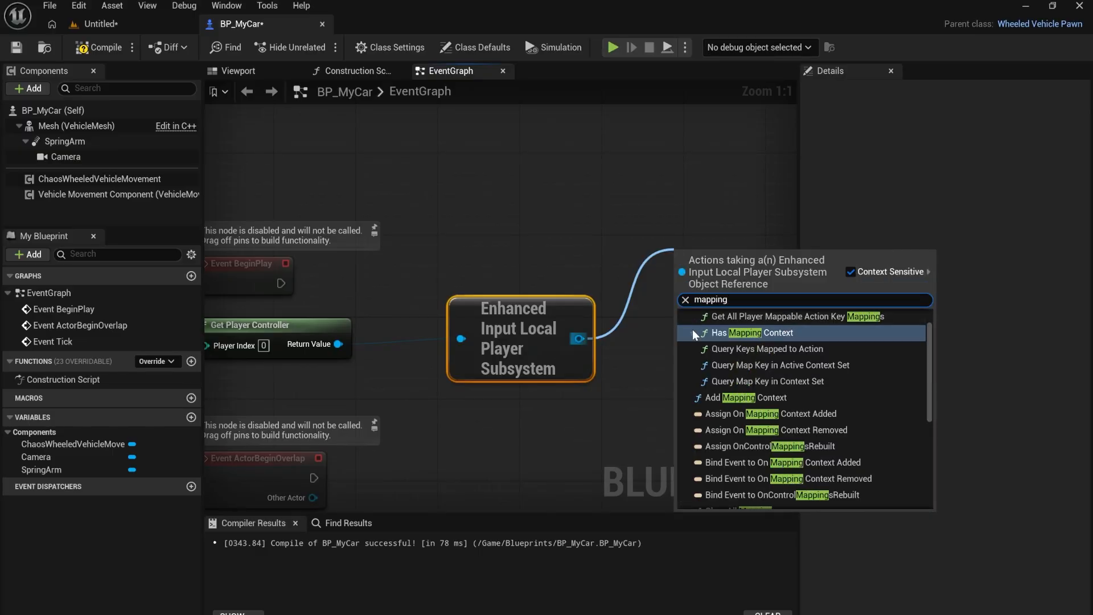
pyautogui.click(730, 397)
pyautogui.moveTo(735, 272); pyautogui.dragTo(735, 252)
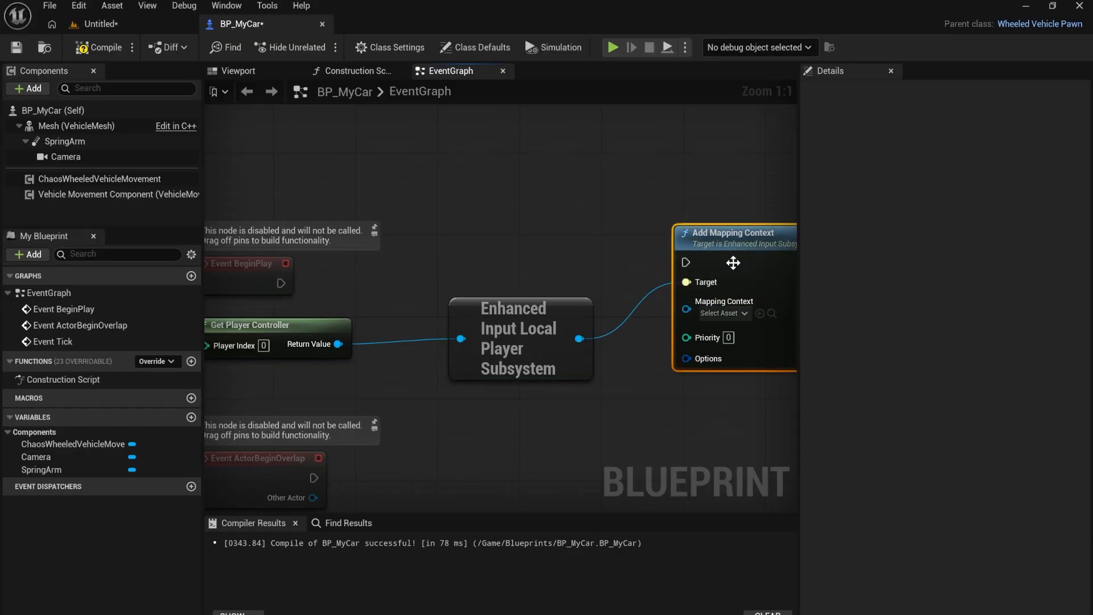
pyautogui.click(722, 314)
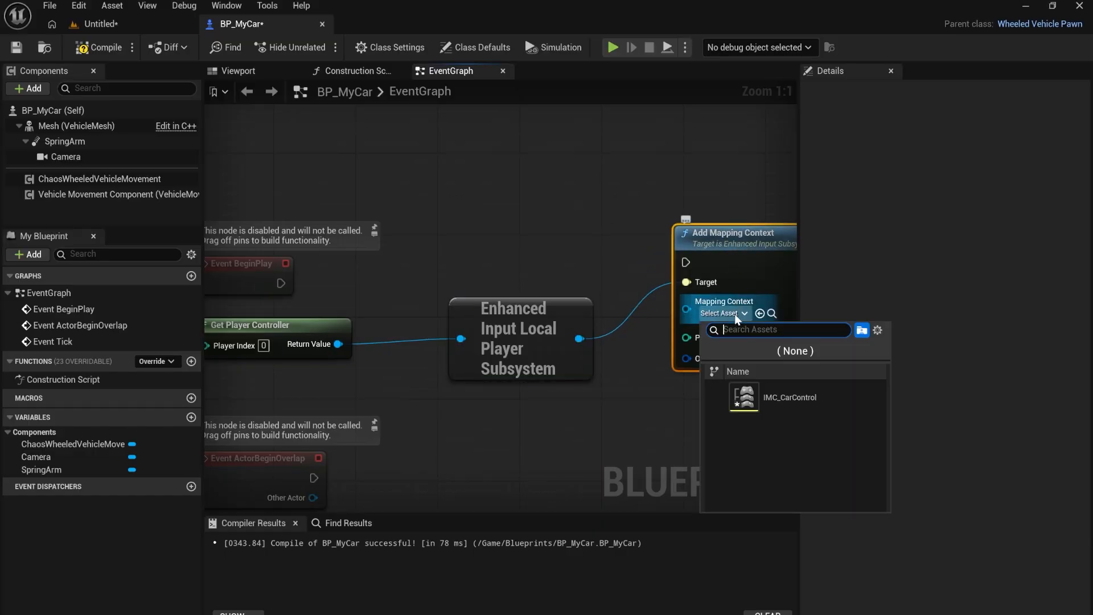
pyautogui.click(780, 401)
# Connect Event BeginPlay to Add Mapping Context's execution input, straighten the node layout and compile the blueprint.
pyautogui.moveTo(685, 266); pyautogui.dragTo(710, 279, button='right')
pyautogui.moveTo(711, 276); pyautogui.dragTo(308, 297)
pyautogui.scroll(-2, 398, 250)
pyautogui.moveTo(306, 220); pyautogui.dragTo(782, 339)
pyautogui.moveTo(722, 276); pyautogui.dragTo(722, 237)
pyautogui.click(512, 211)
pyautogui.moveTo(343, 236); pyautogui.dragTo(342, 226)
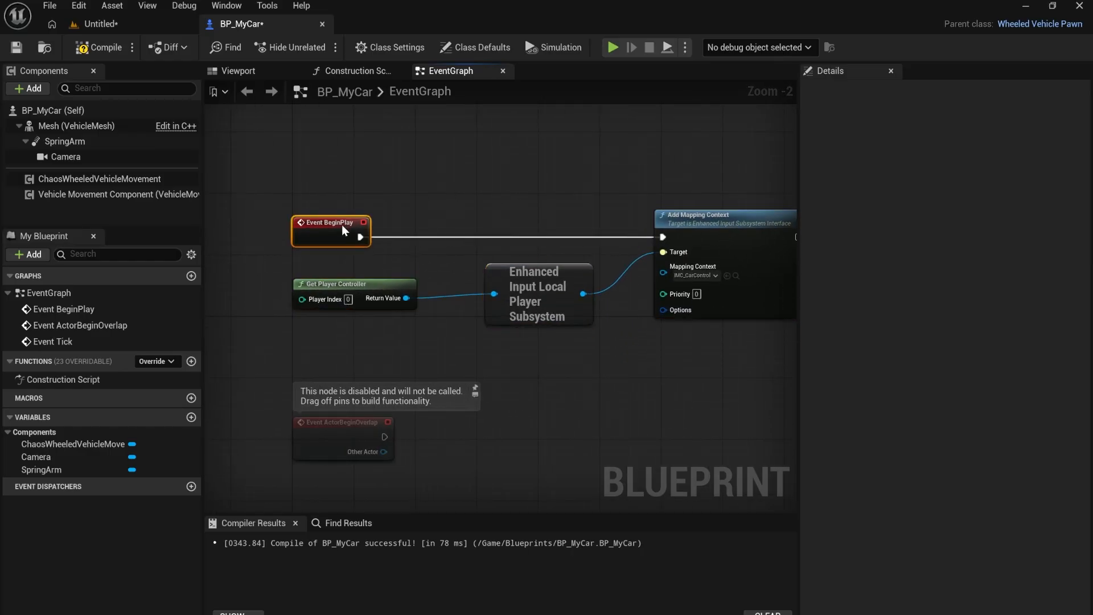
pyautogui.click(114, 49)
# Add the EnhancedInputAction IA_CameraRotation event to the graph below Event Tick, using the asset in the Inputs folder.
pyautogui.moveTo(484, 368); pyautogui.dragTo(483, 164, button='right')
pyautogui.moveTo(435, 348); pyautogui.dragTo(475, 211, button='right')
pyautogui.moveTo(423, 282); pyautogui.dragTo(408, 324, button='right')
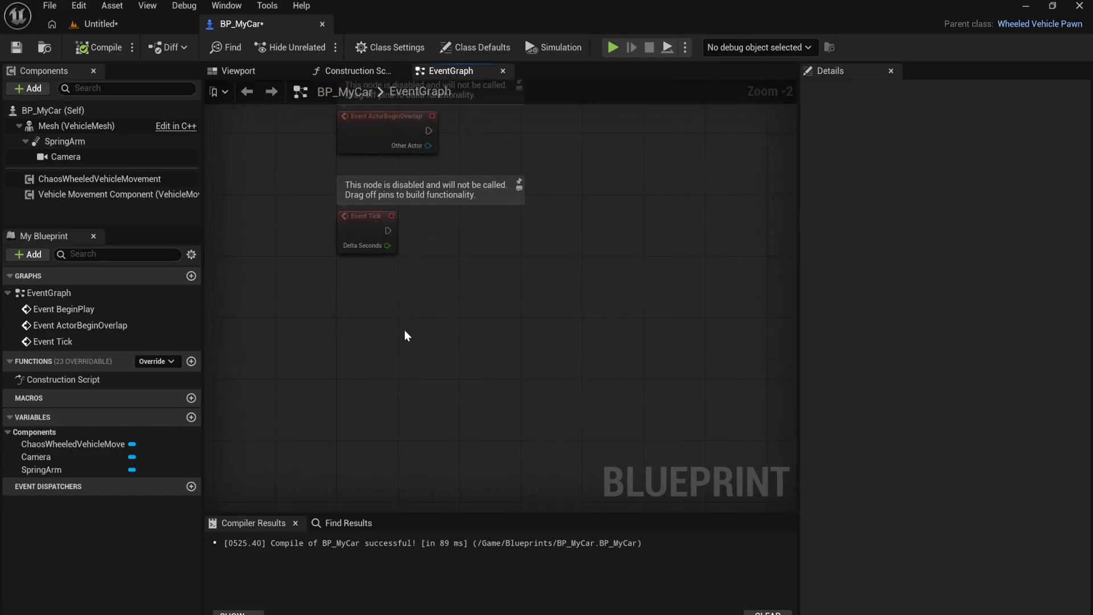
pyautogui.hotkey('ctrl', 'space')
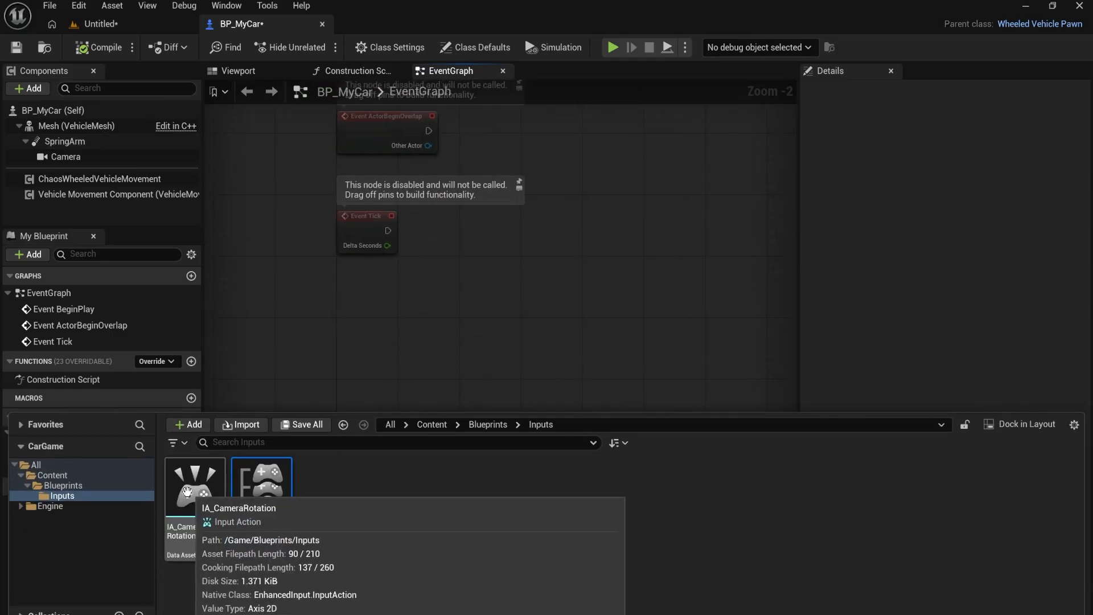
pyautogui.click(220, 466)
pyautogui.moveTo(220, 466); pyautogui.dragTo(348, 320)
pyautogui.scroll(2, 364, 327)
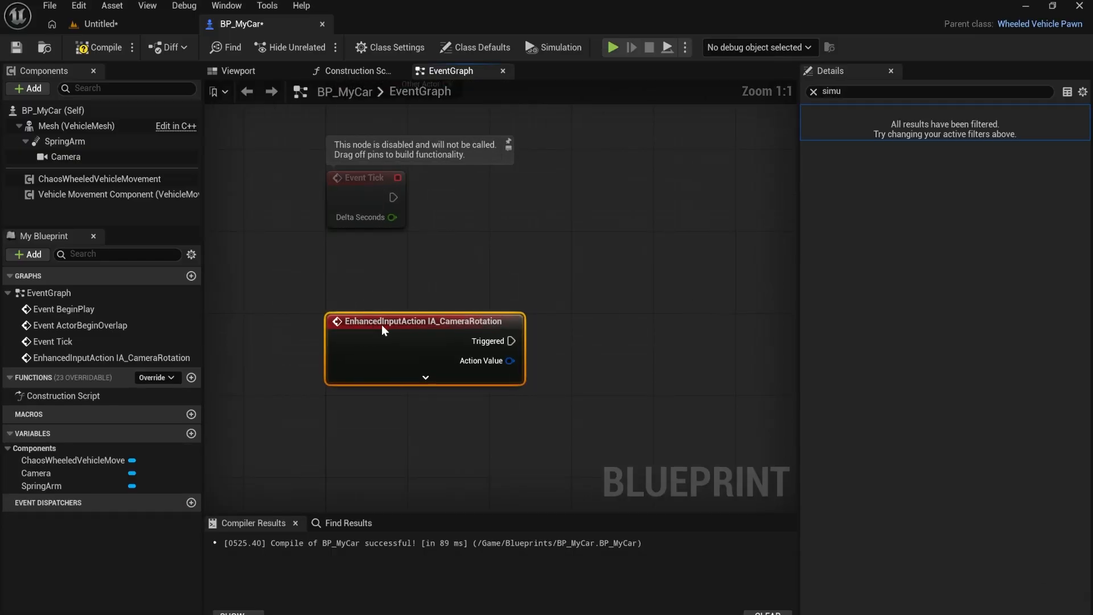
# Create a Break Vector 2D node from the IA_CameraRotation event's Action Value.
pyautogui.moveTo(586, 404); pyautogui.dragTo(434, 376, button='right')
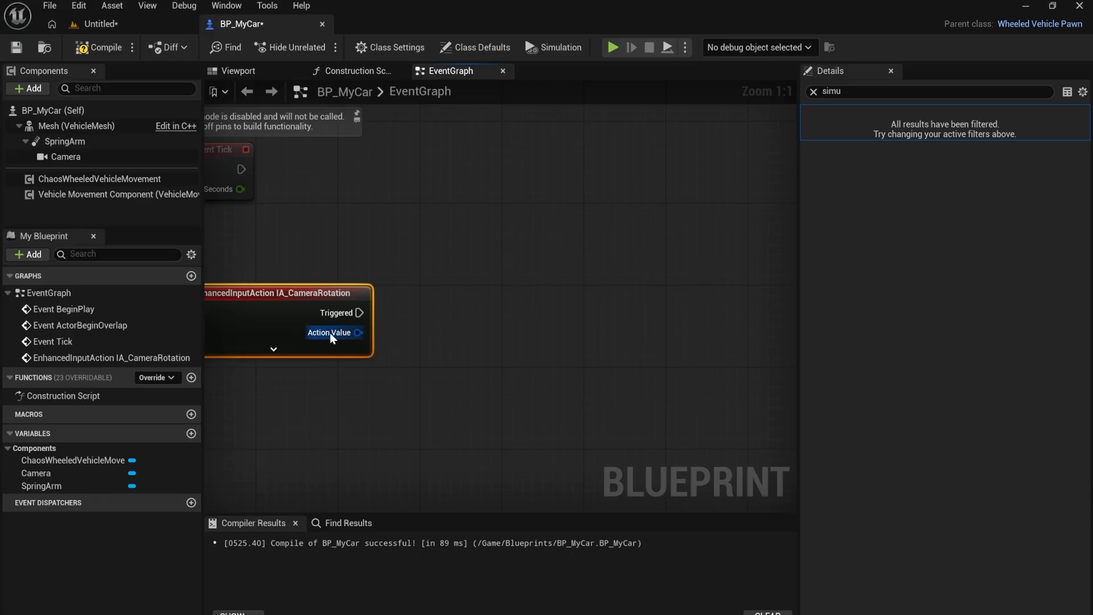
pyautogui.moveTo(357, 333); pyautogui.dragTo(440, 385)
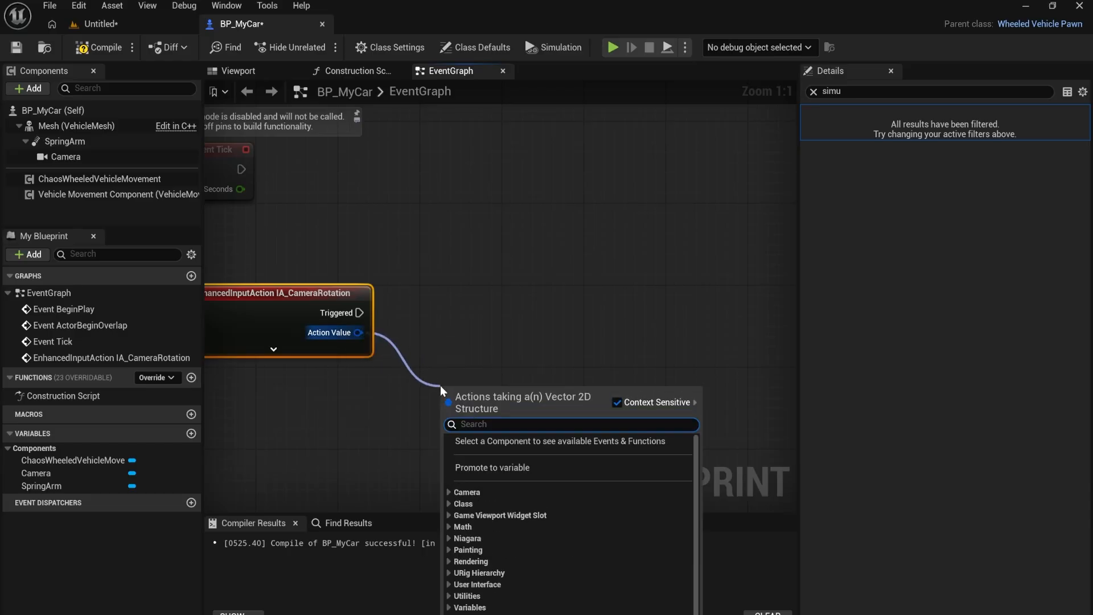
pyautogui.write('break')
pyautogui.press('Return')
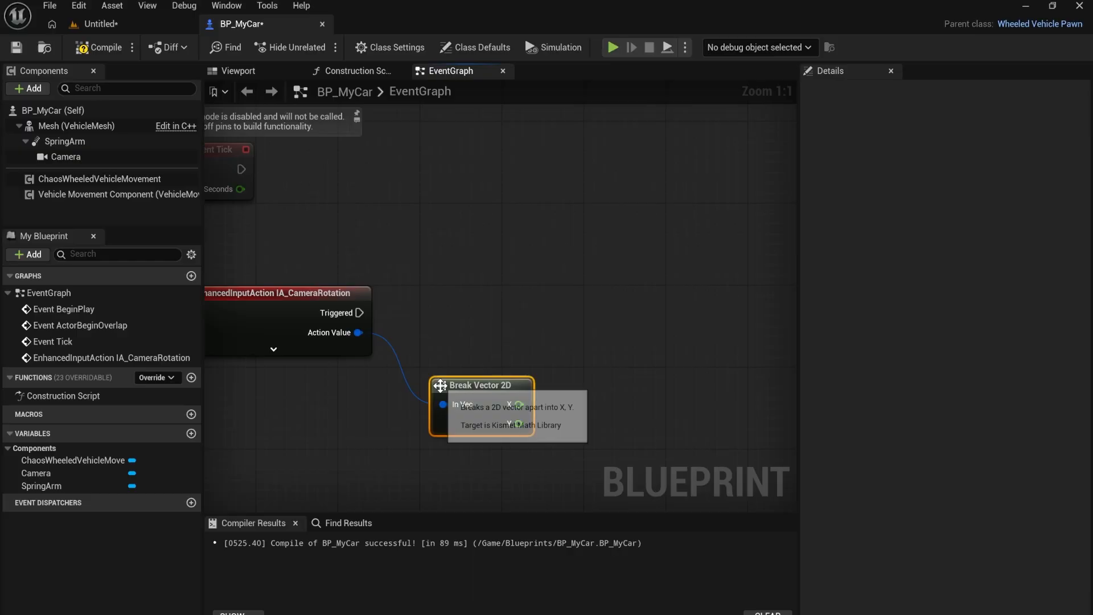
# Add an Add Controller Yaw Input node to IA_CameraRotation's Triggered output and feed its Val from the Break Vector 2D X value.
pyautogui.moveTo(358, 312); pyautogui.dragTo(656, 306)
pyautogui.write('add yaw')
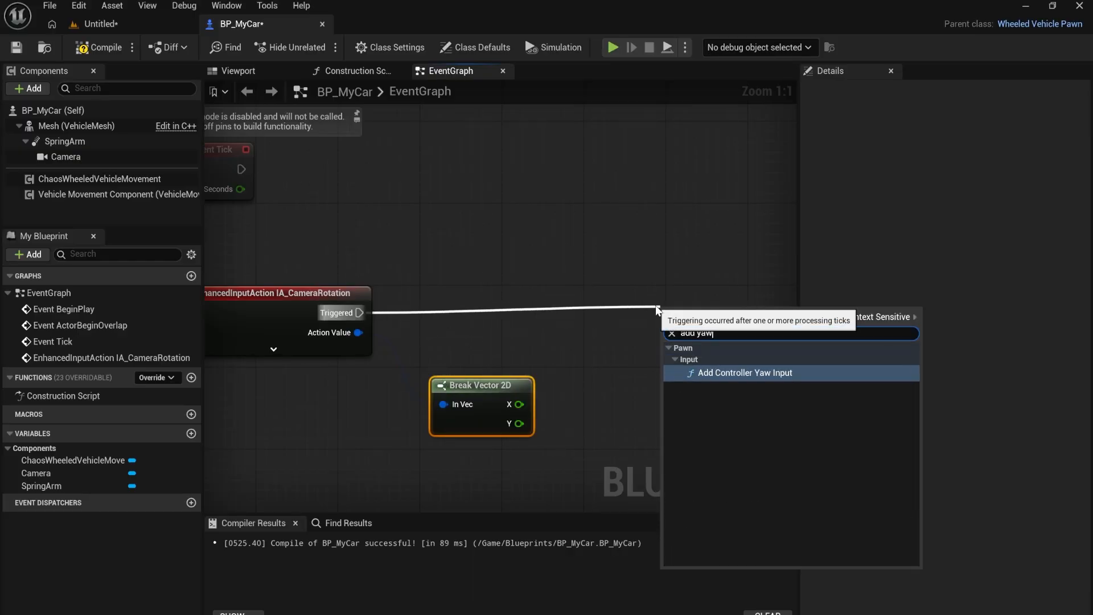
pyautogui.click(789, 372)
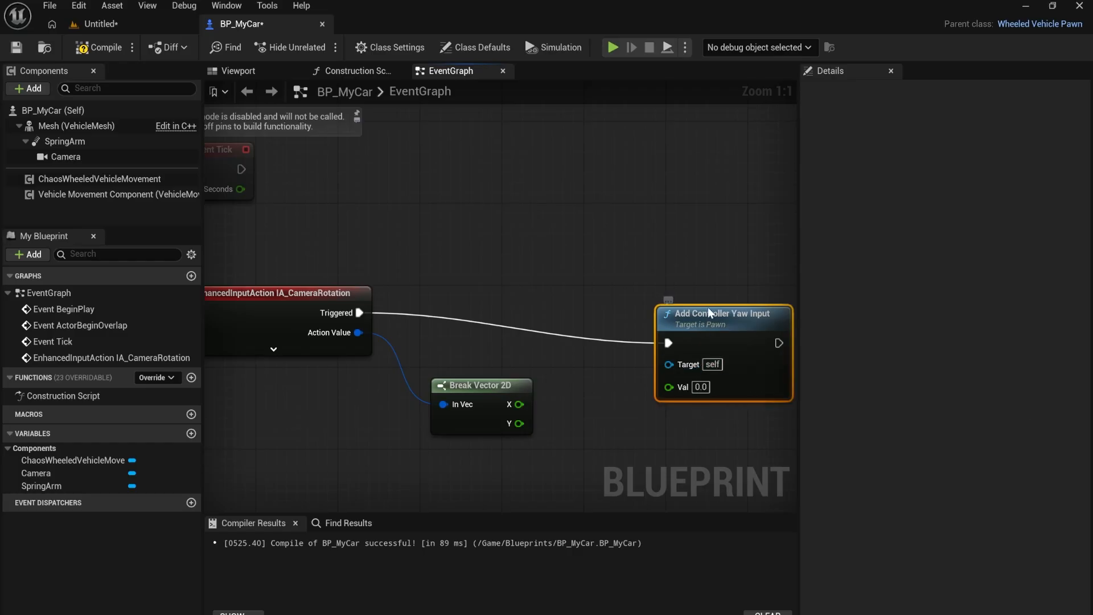
pyautogui.moveTo(679, 366); pyautogui.dragTo(518, 405)
# Chain an Add Controller Pitch Input node after the yaw node and feed its Val from the Break Vector 2D Y value.
pyautogui.moveTo(603, 423); pyautogui.dragTo(460, 394, button='right')
pyautogui.moveTo(573, 264); pyautogui.dragTo(691, 266)
pyautogui.write('add pi')
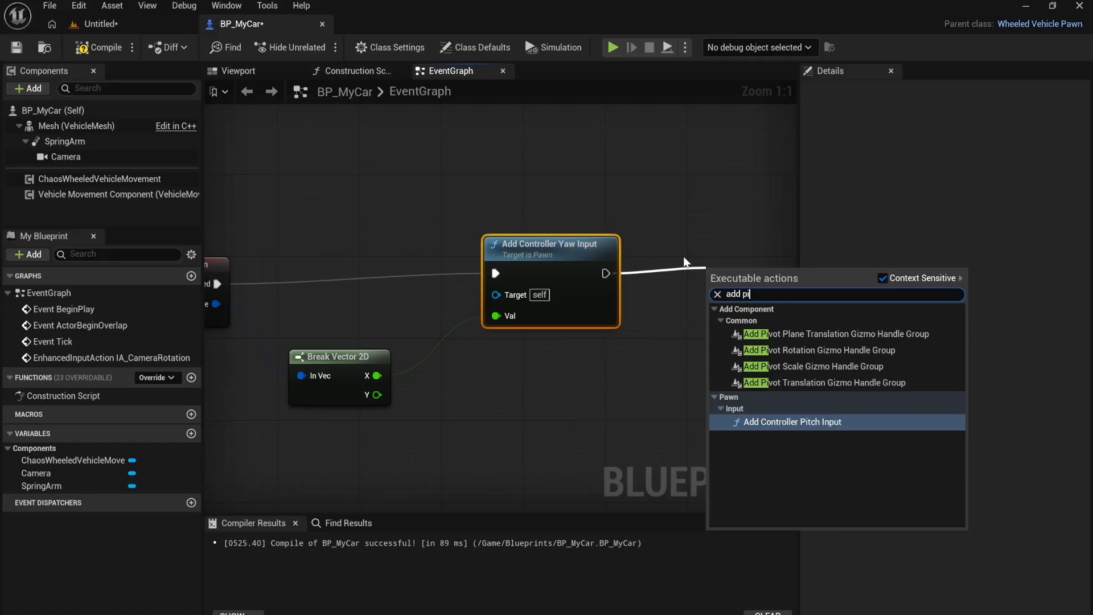
pyautogui.write('t')
pyautogui.press('Return')
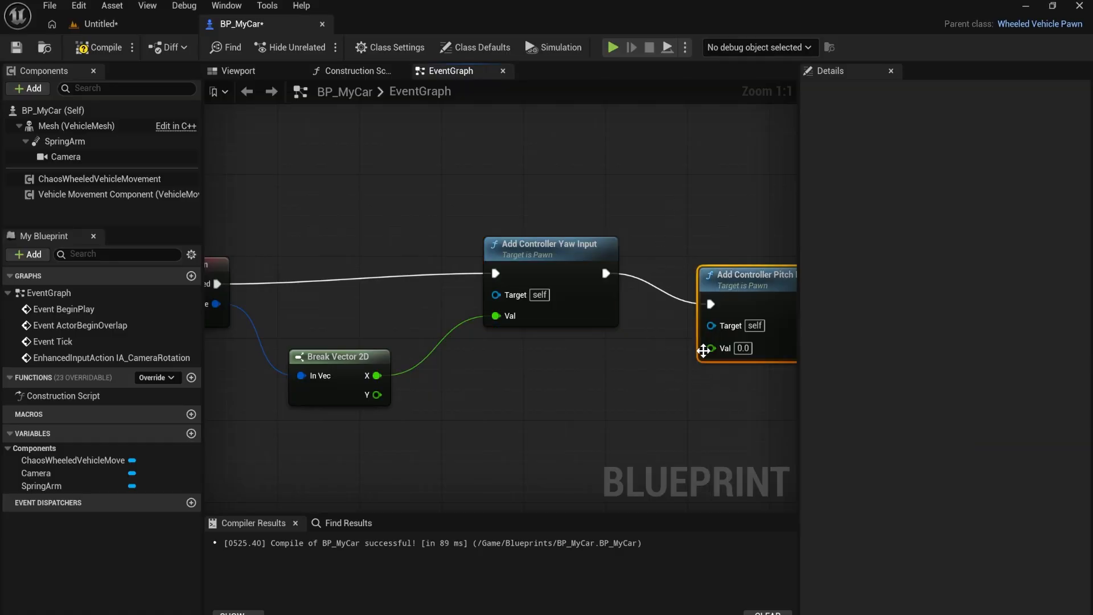
pyautogui.moveTo(705, 349); pyautogui.dragTo(376, 397)
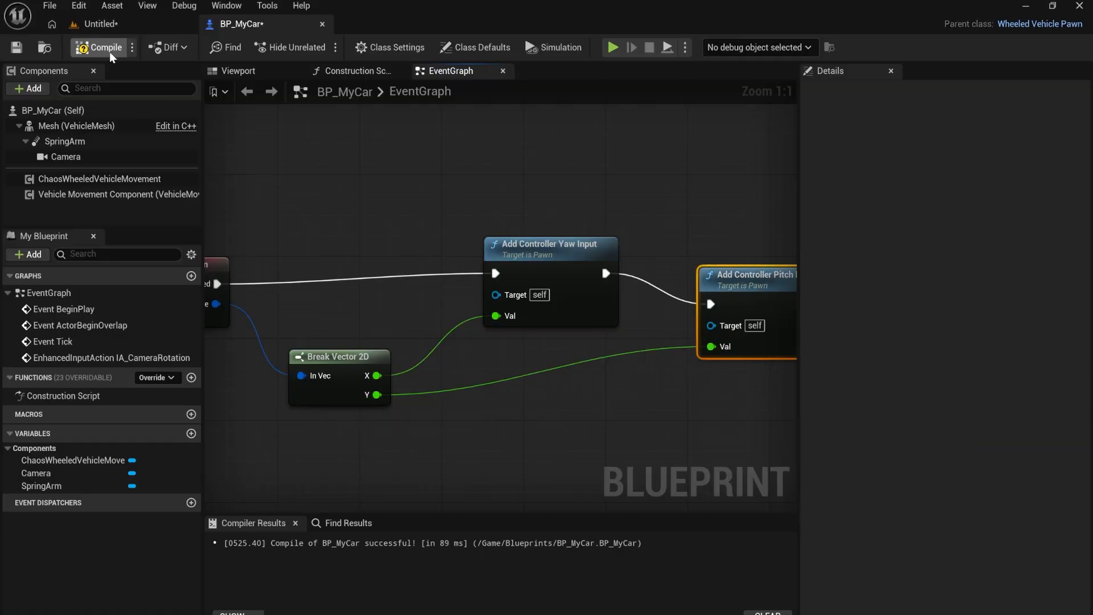
# Compile the blueprint, run the level to check the car's camera rotation and end the play session.
pyautogui.click(121, 25)
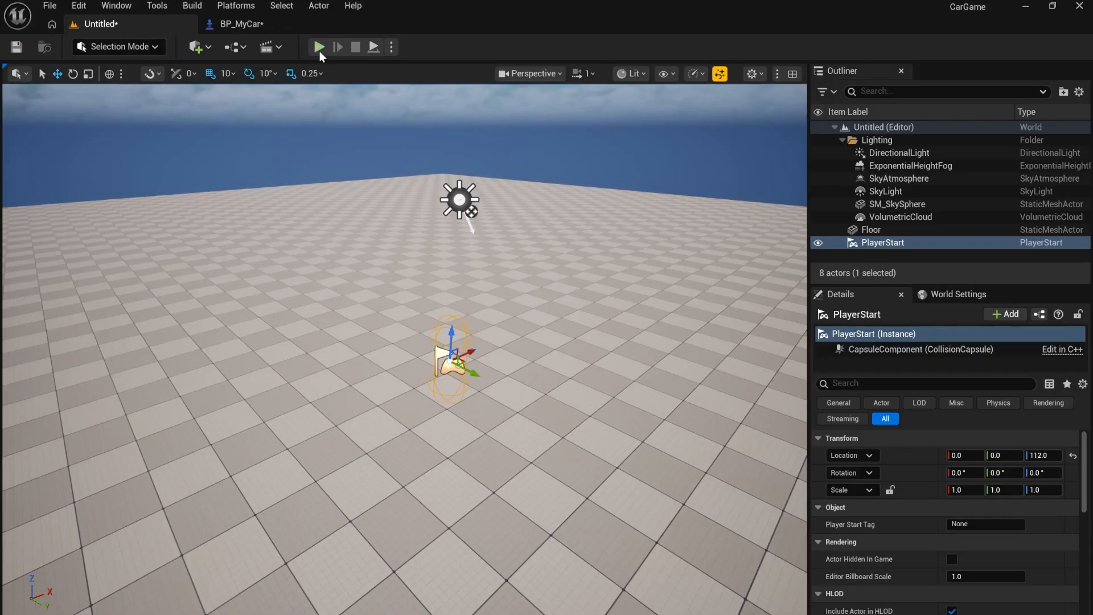
pyautogui.click(319, 51)
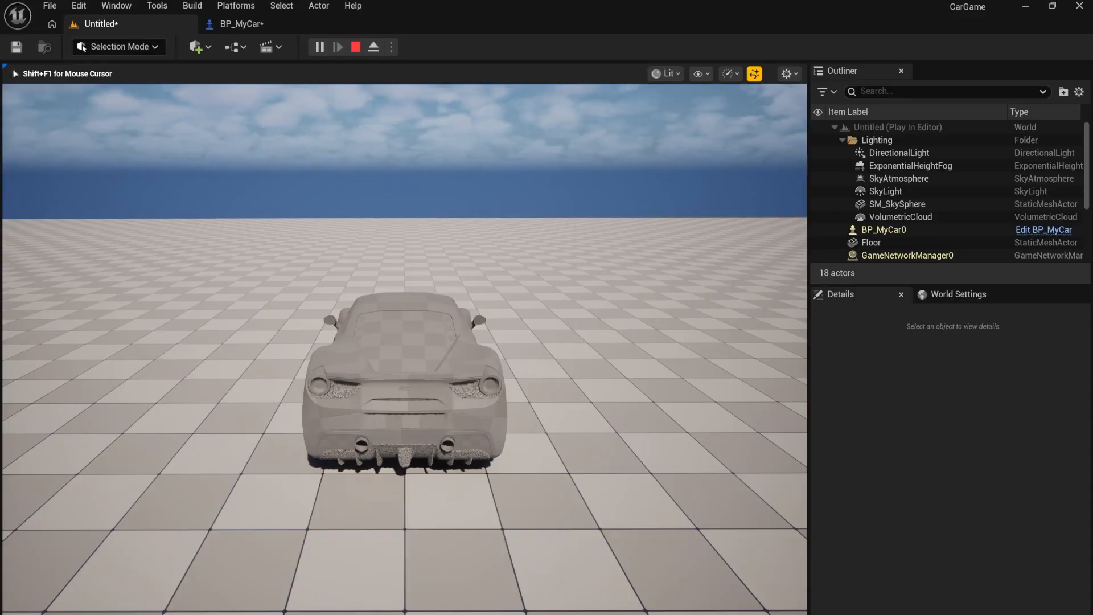
pyautogui.press('Escape')
# Enable Use Pawn Control Rotation on BP_MyCar's SpringArm and recompile the blueprint.
pyautogui.click(229, 25)
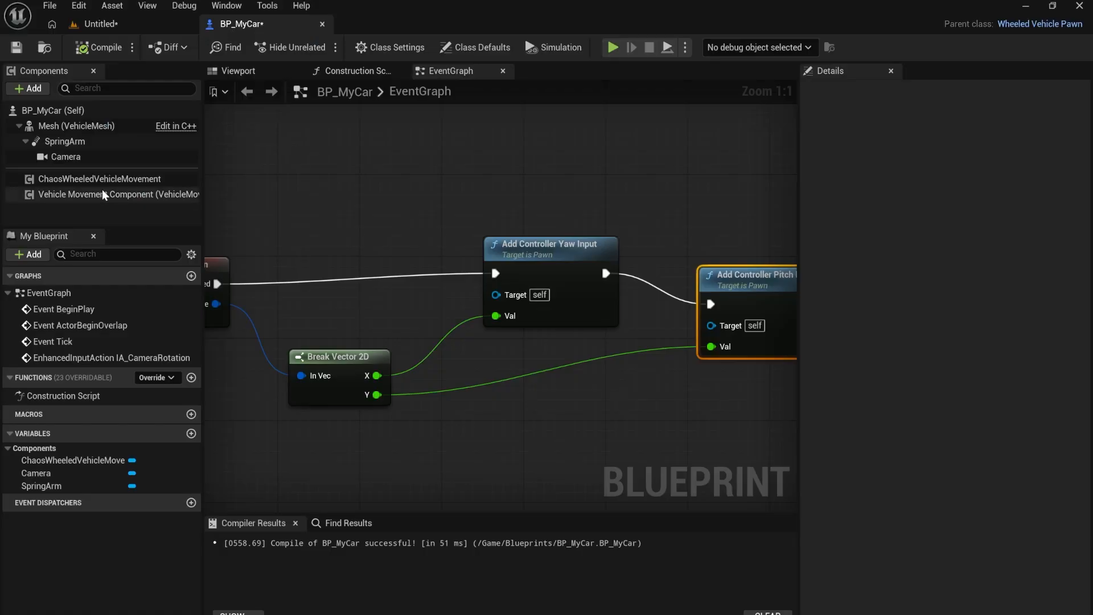
pyautogui.click(90, 139)
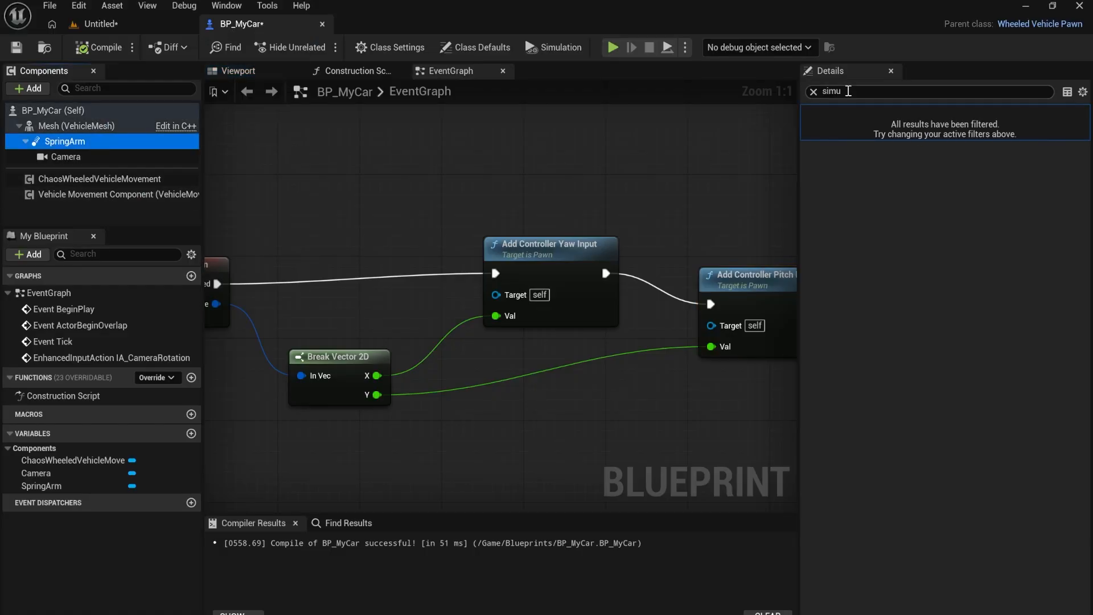
pyautogui.click(940, 91)
pyautogui.write('rot')
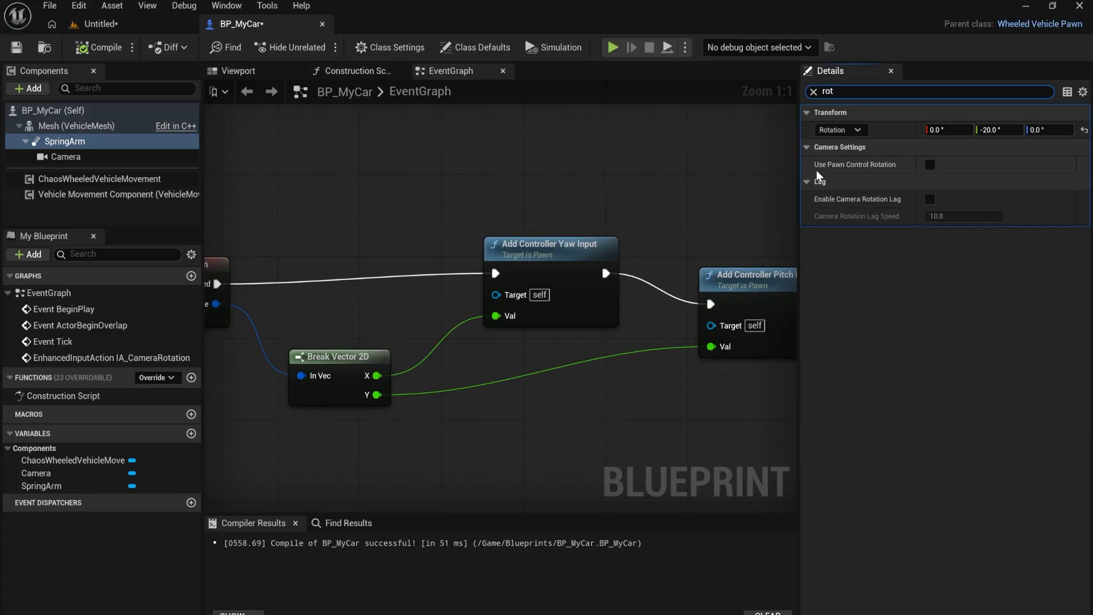
pyautogui.click(930, 165)
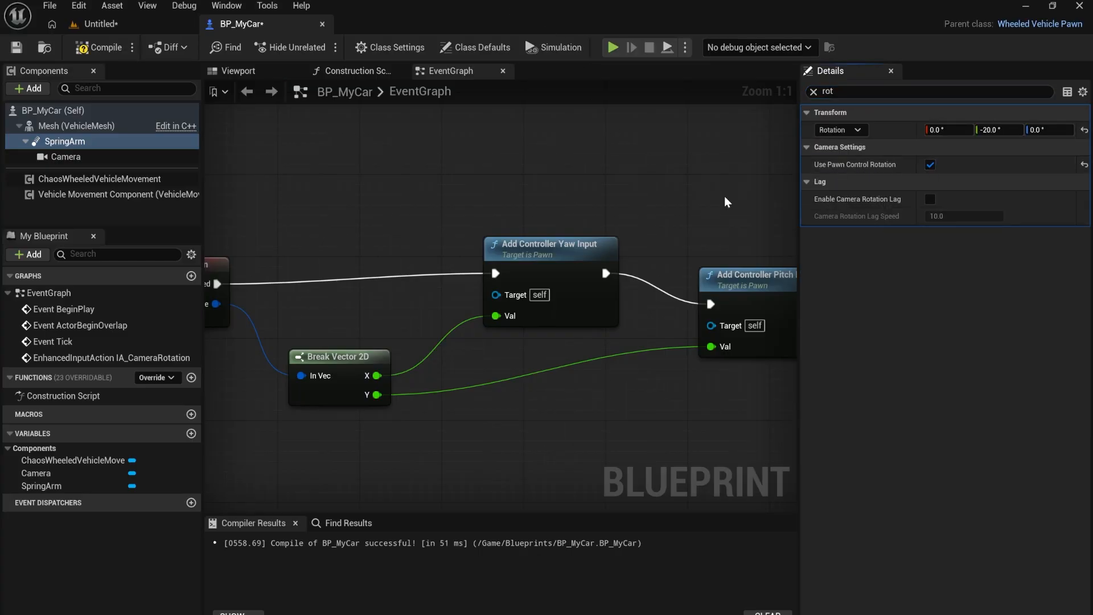
pyautogui.click(99, 51)
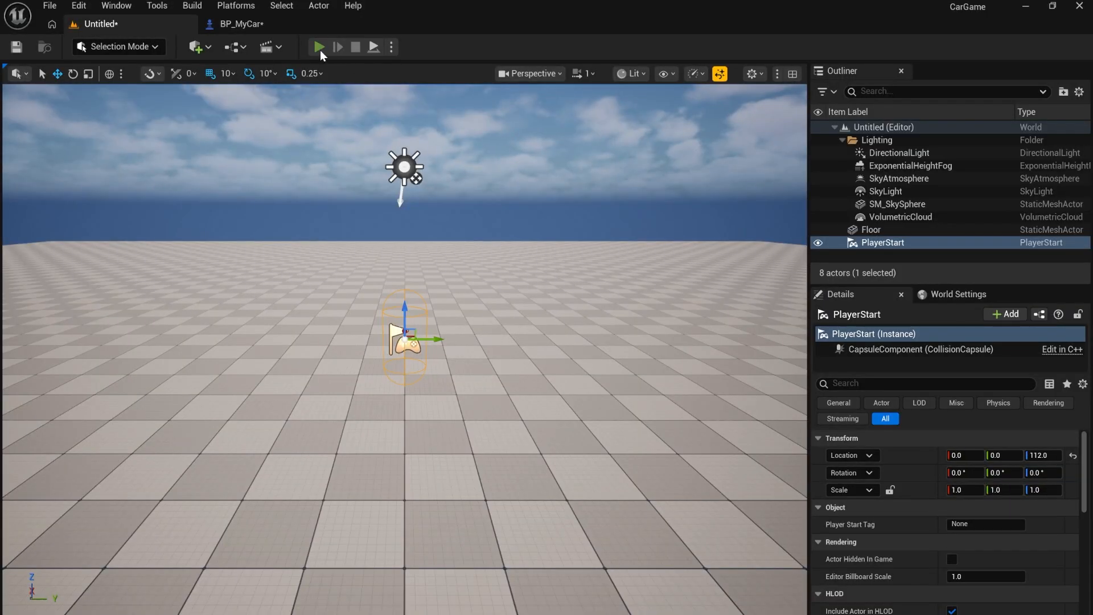
# Play the level again to test camera rotation with the updated spring arm.
pyautogui.click(320, 50)
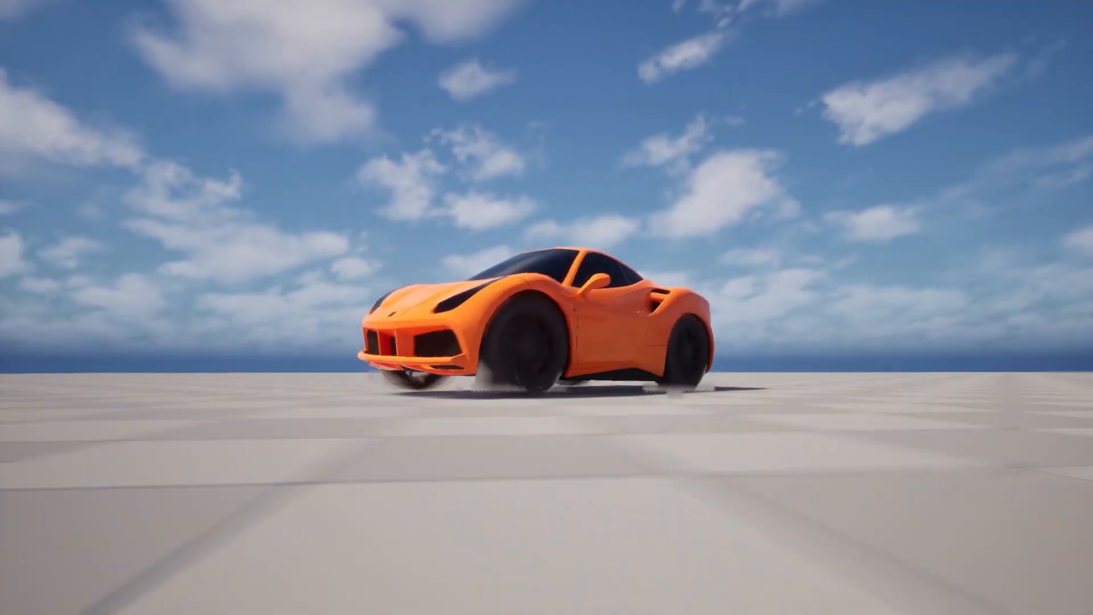
pyautogui.press('d')
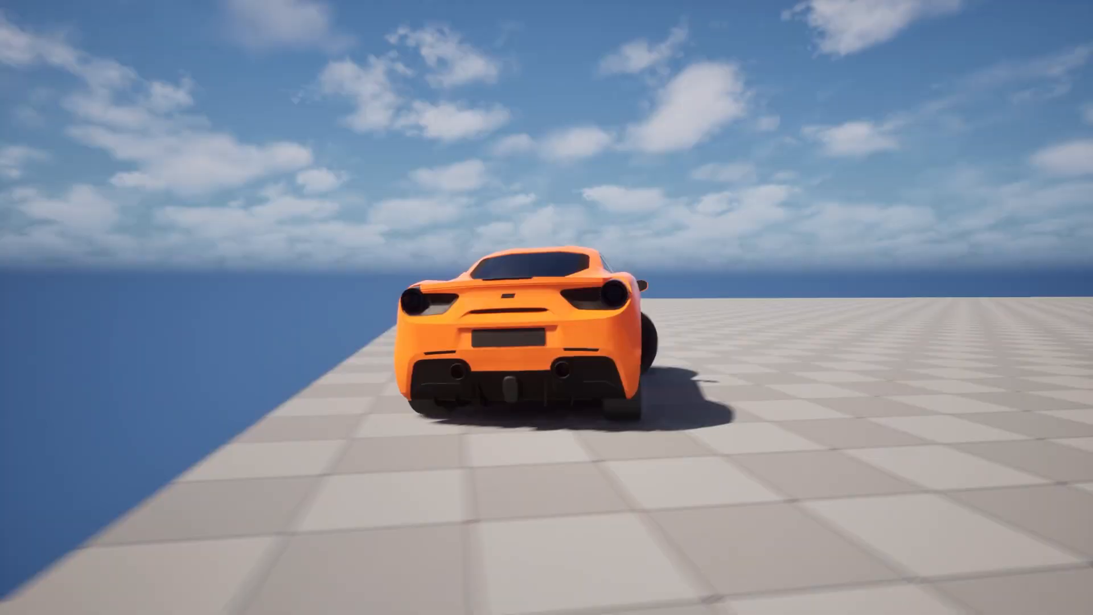